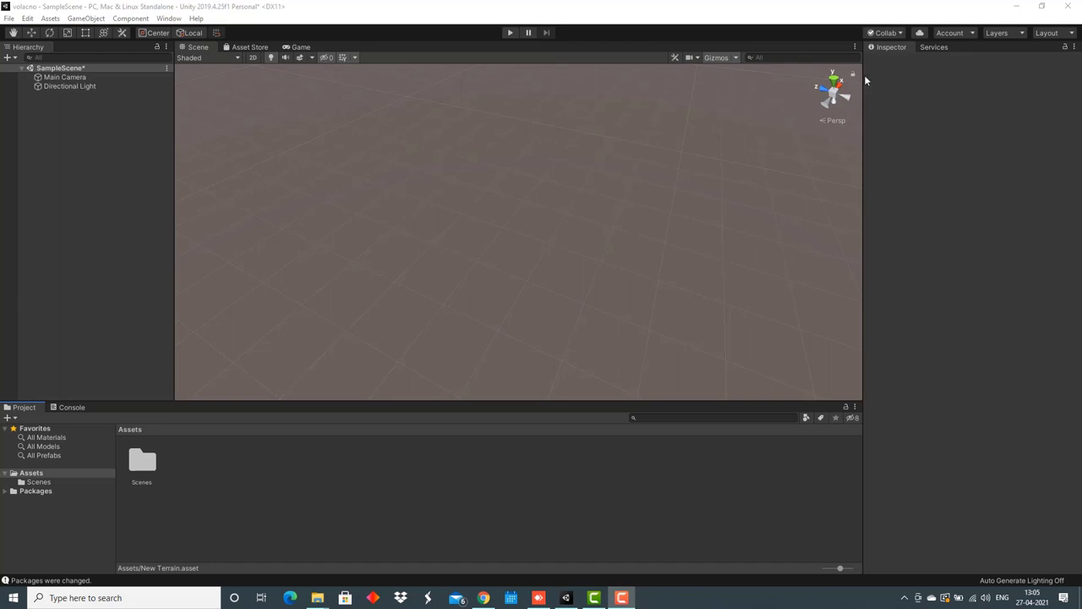
- Add a 3D Terrain object to SampleScene
{"action": "left_click", "coordinate": [457, 170]}
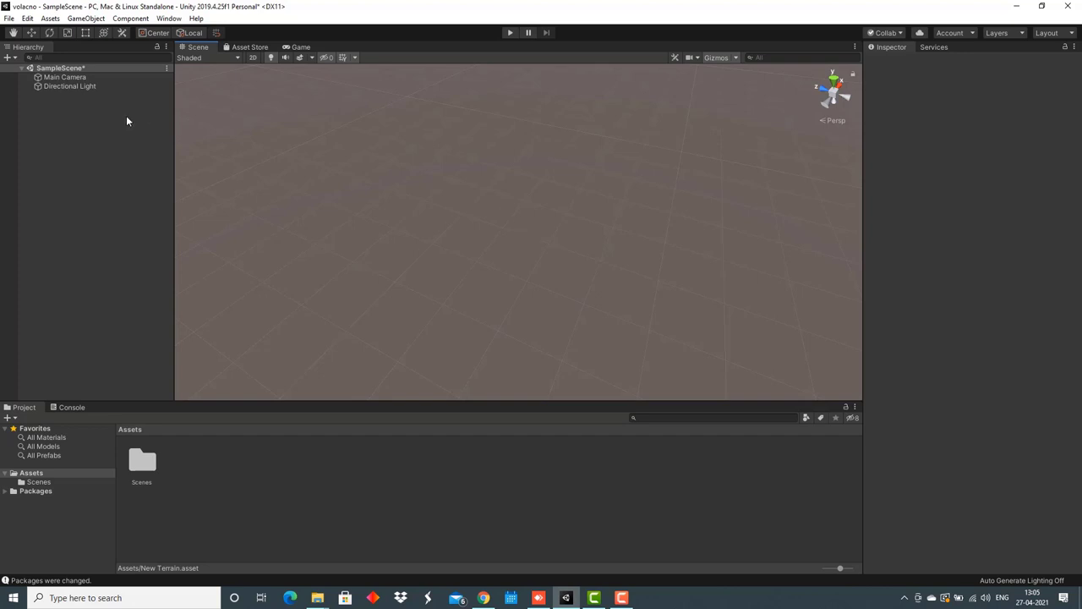
{"action": "left_click", "coordinate": [86, 18]}
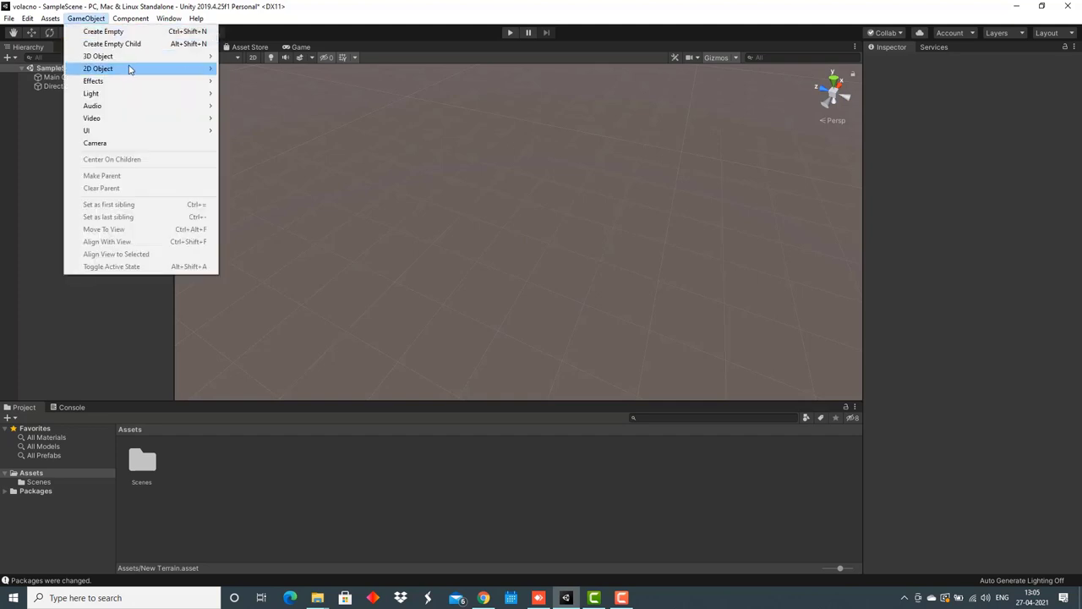
{"action": "mouse_move", "coordinate": [137, 58]}
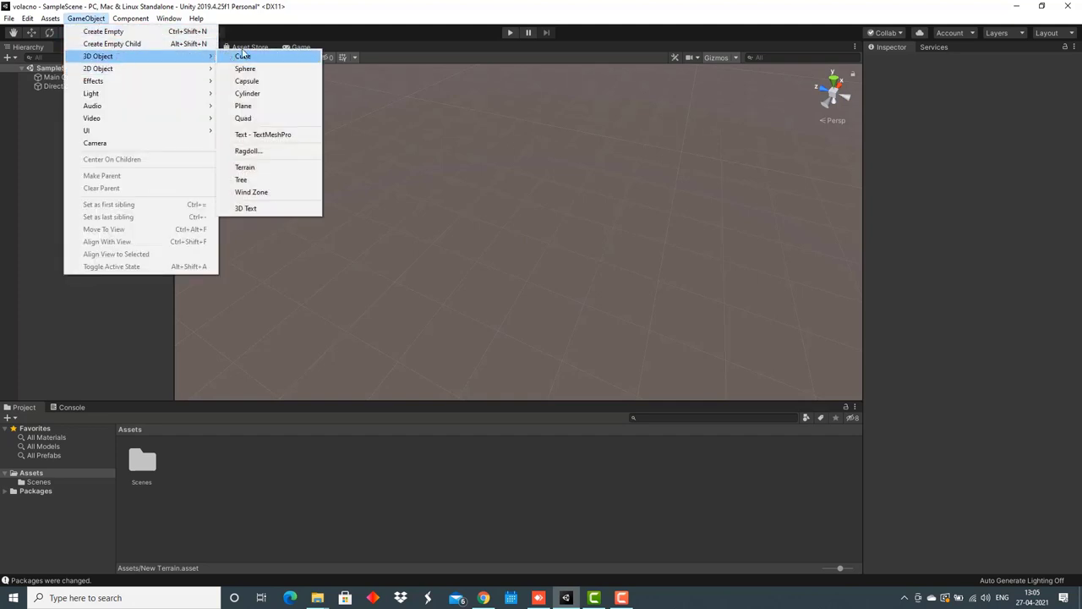
{"action": "left_click", "coordinate": [285, 167]}
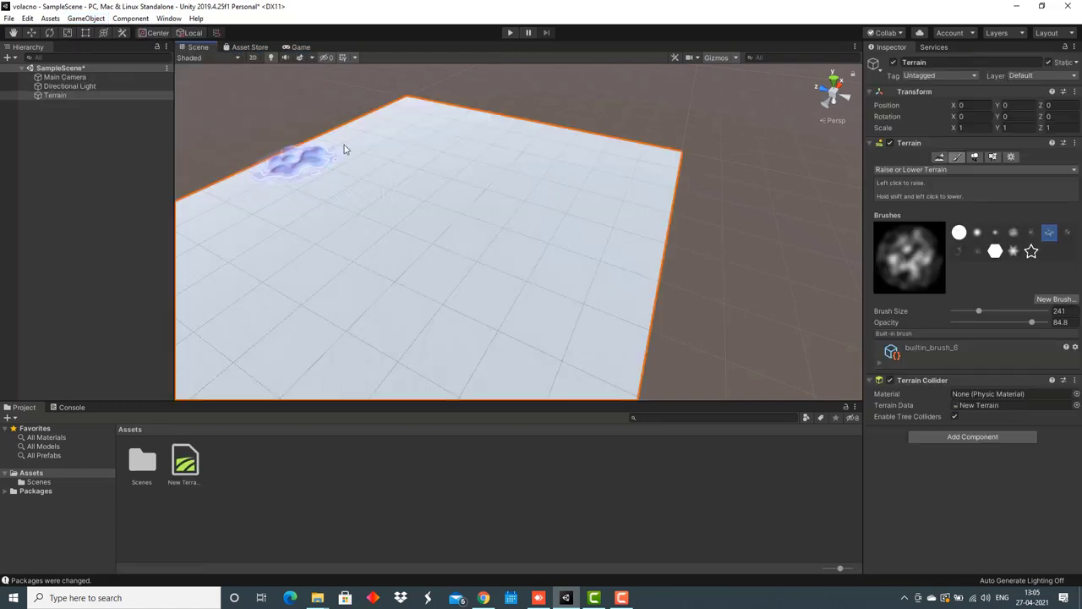
{"action": "right_click_drag", "start_coordinate": [716, 143], "coordinate": [690, 135]}
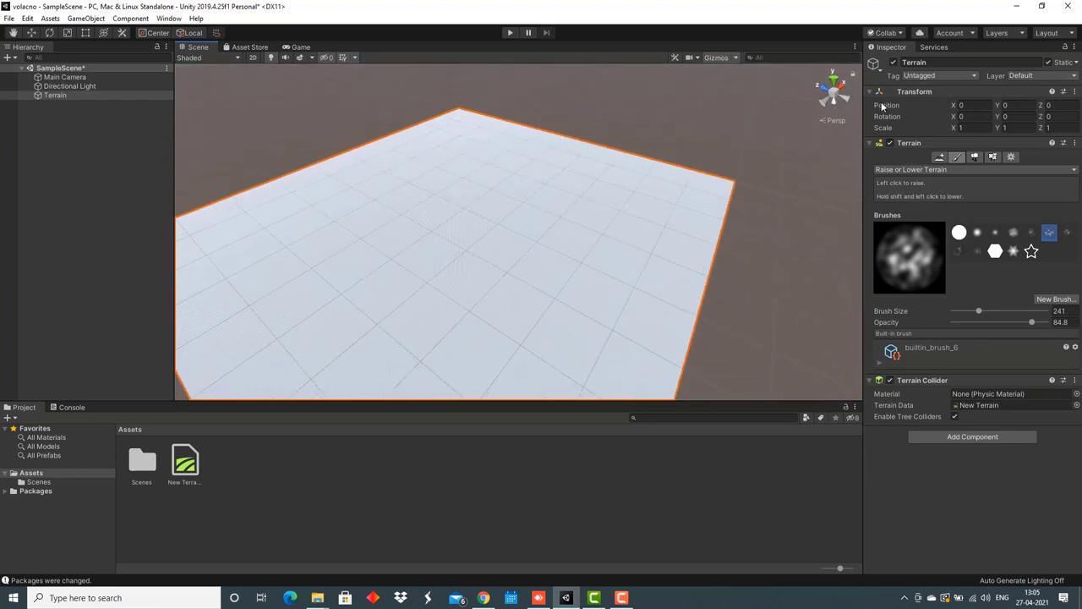
- Activate Paint Terrain for the new terrain in Raise or Lower Terrain mode
{"action": "left_click", "coordinate": [1012, 158]}
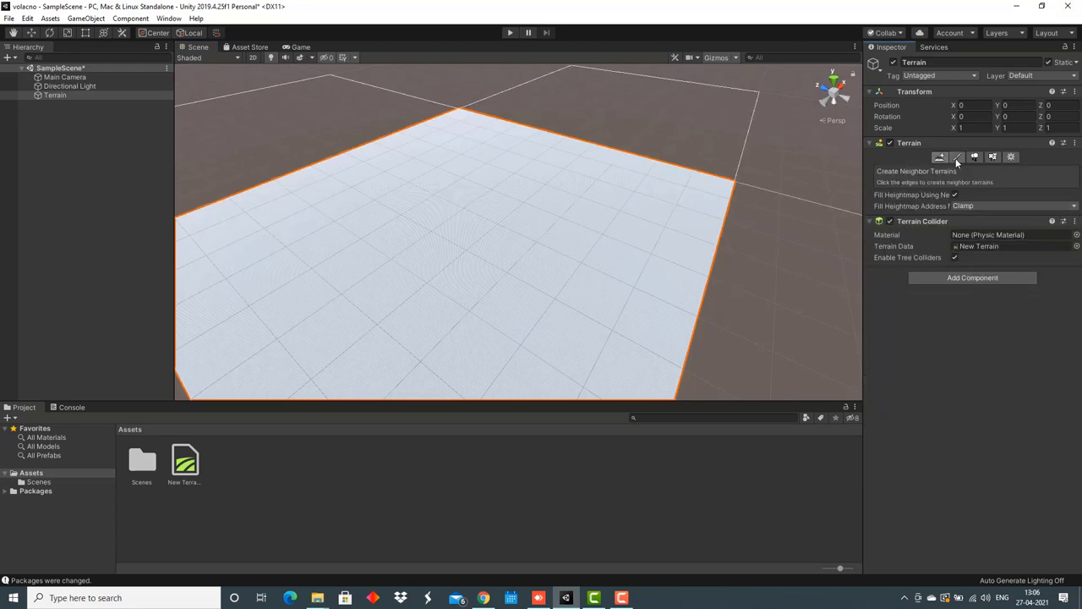
{"action": "left_click", "coordinate": [957, 158]}
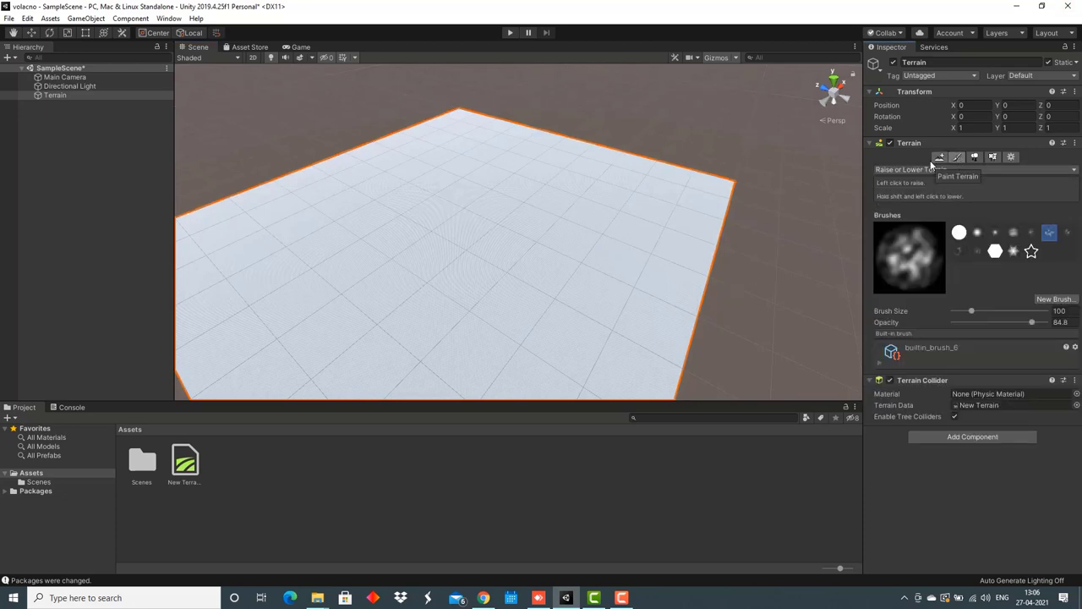
{"action": "left_click", "coordinate": [922, 169]}
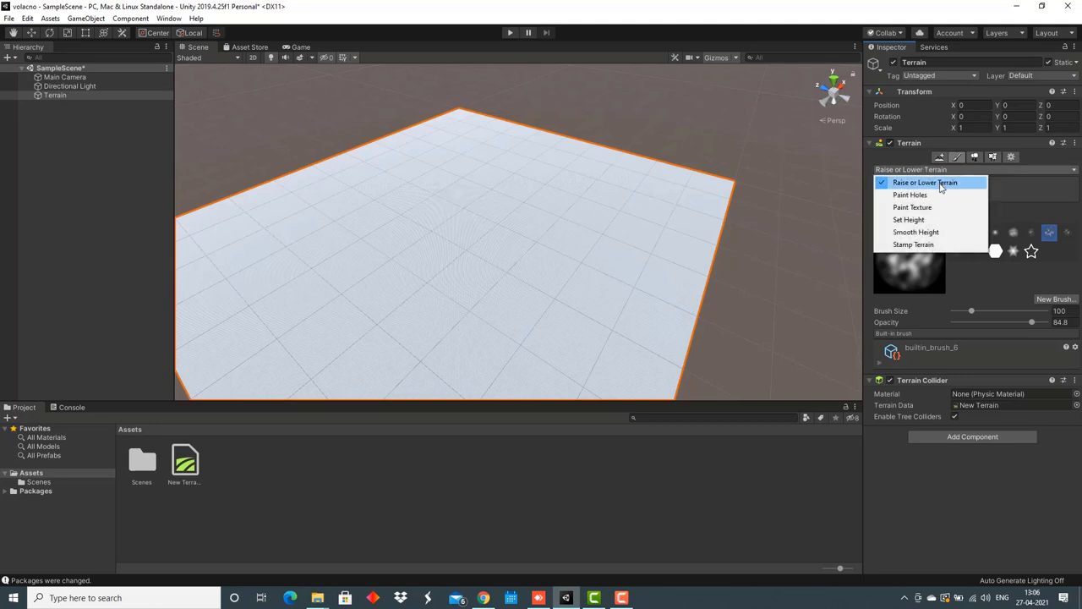
{"action": "left_click", "coordinate": [940, 184]}
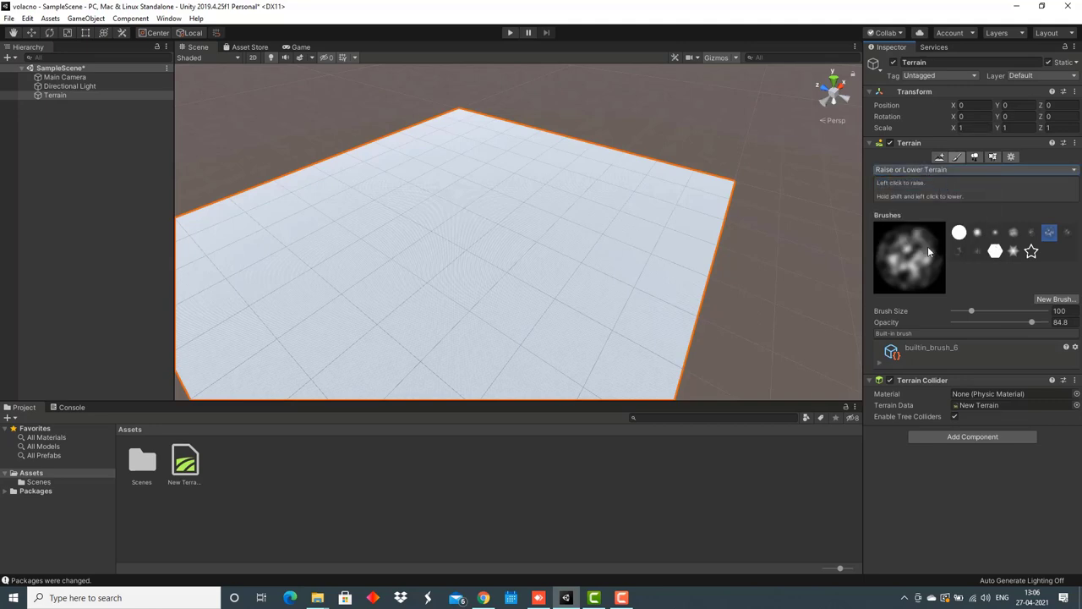
- Try built-in terrain brushes 1 to 6 and enlarge the brush size
{"action": "left_click", "coordinate": [958, 232]}
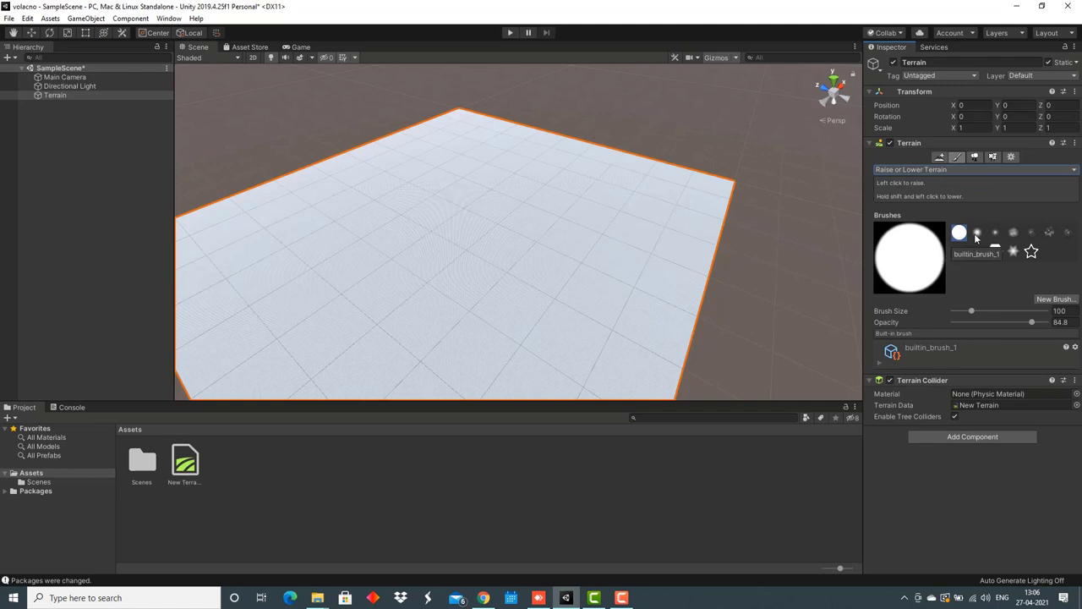
{"action": "left_click", "coordinate": [977, 235]}
{"action": "left_click", "coordinate": [995, 233]}
{"action": "left_click", "coordinate": [1013, 233]}
{"action": "left_click", "coordinate": [1032, 234]}
{"action": "left_click", "coordinate": [1050, 235]}
{"action": "left_click_drag", "start_coordinate": [974, 311], "coordinate": [991, 313]}
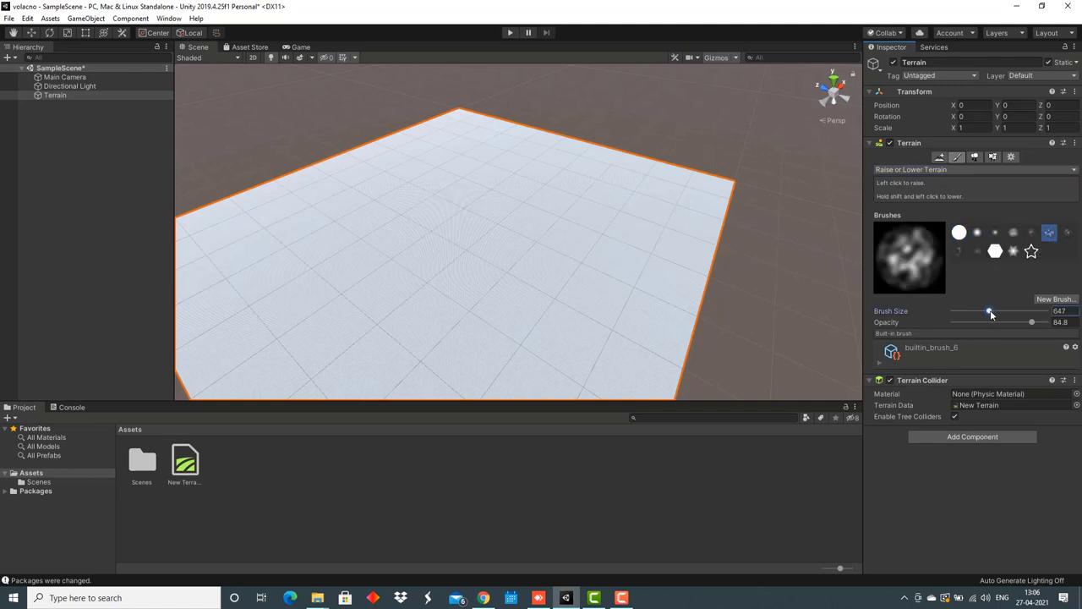
{"action": "left_click", "coordinate": [770, 338]}
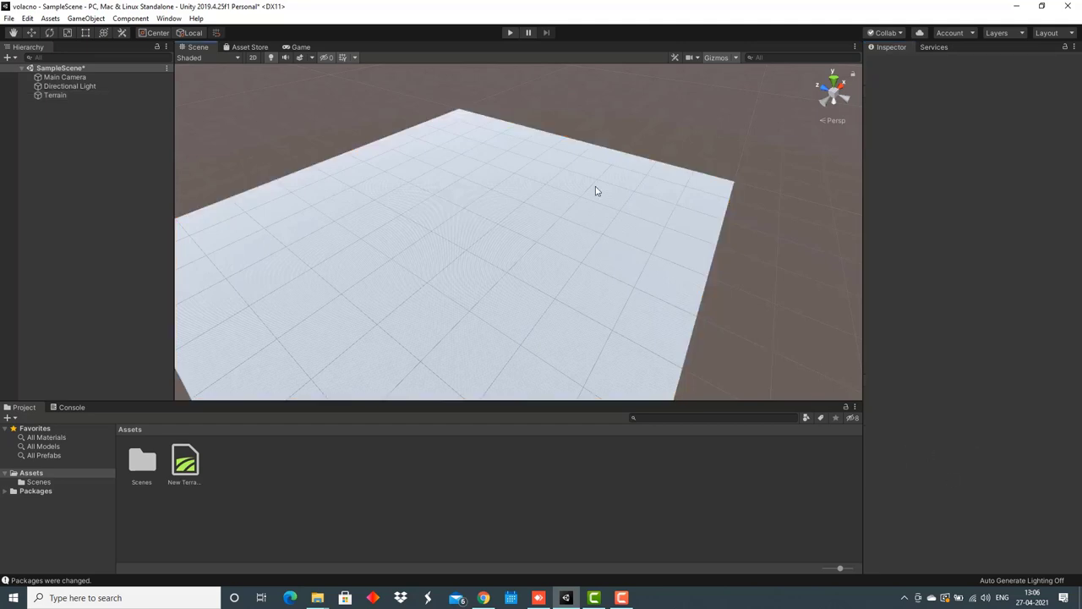
{"action": "left_click", "coordinate": [407, 225]}
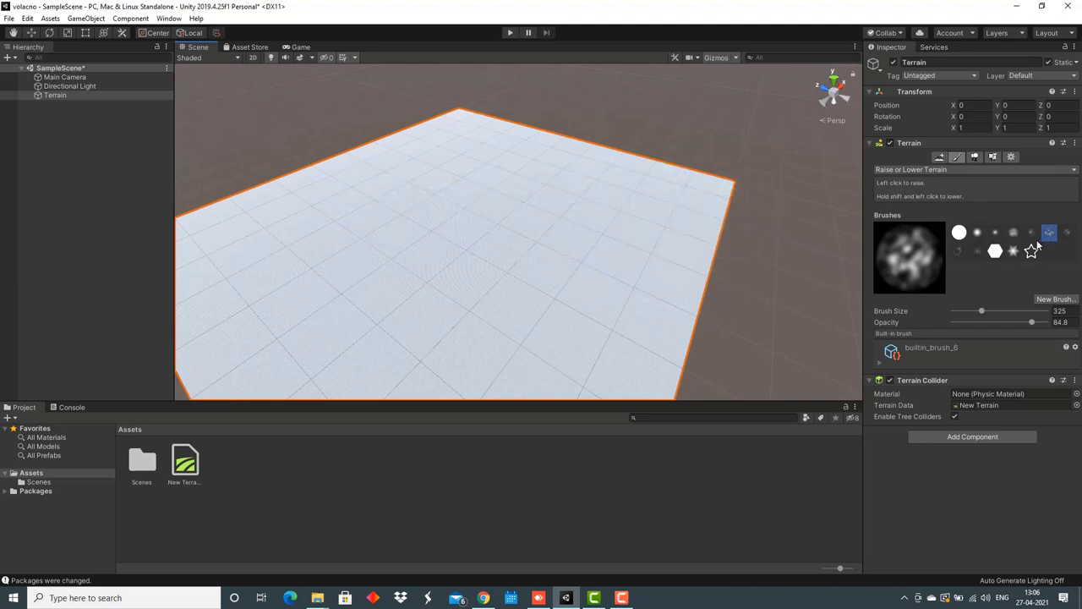
- Raise gentle, uneven ground across the whole terrain with builtin_brush_4 at brush size 289
{"action": "left_click", "coordinate": [1012, 232]}
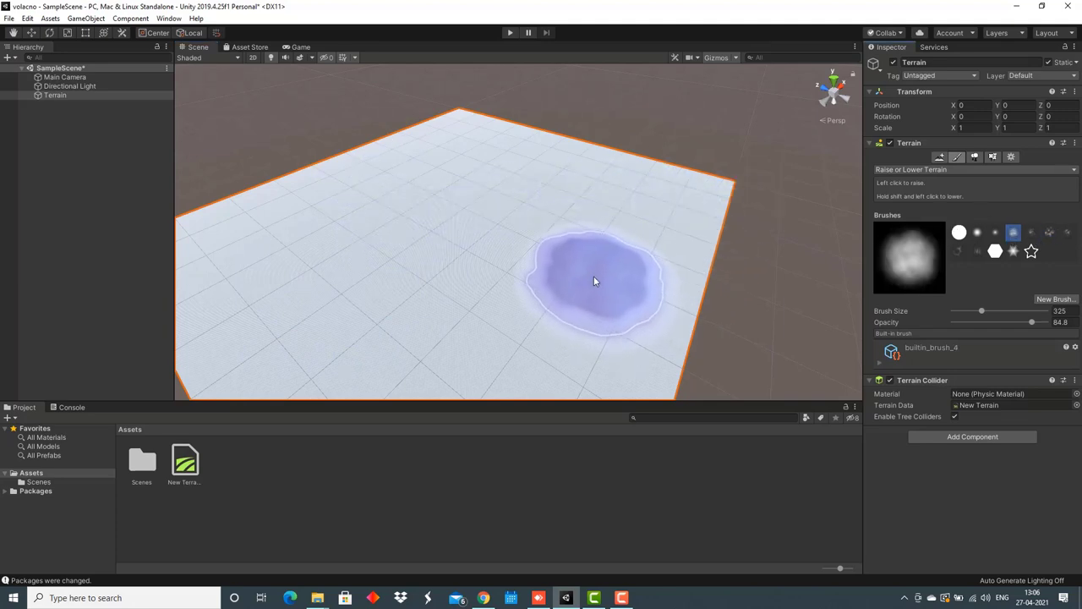
{"action": "left_click", "coordinate": [987, 312]}
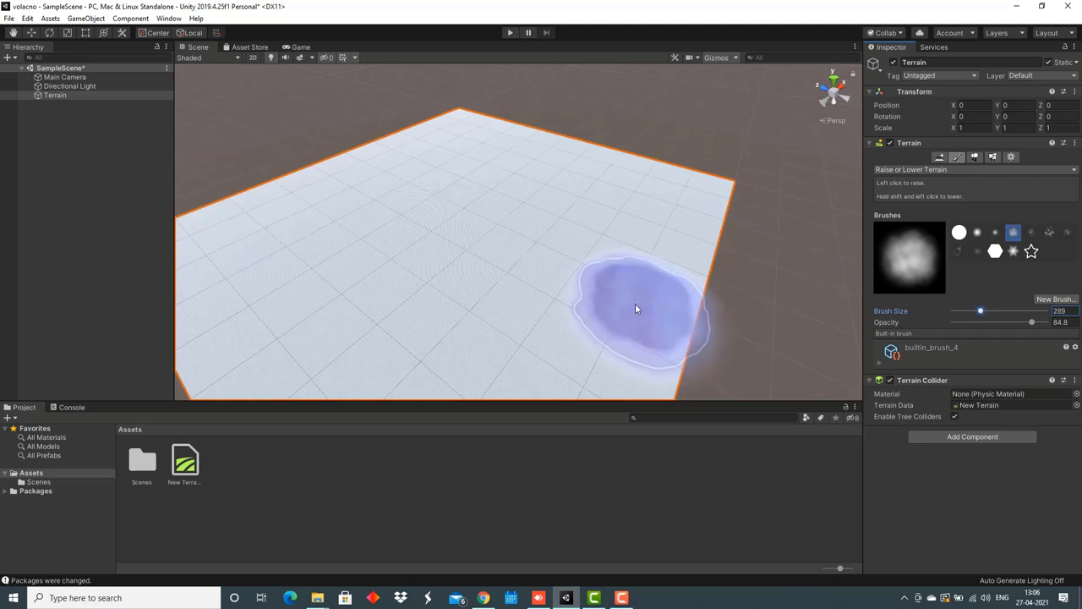
{"action": "mouse_move", "coordinate": [682, 193]}
{"action": "left_mouse_down"}
{"action": "mouse_move", "coordinate": [684, 225]}
{"action": "mouse_move", "coordinate": [635, 313]}
{"action": "left_mouse_up"}
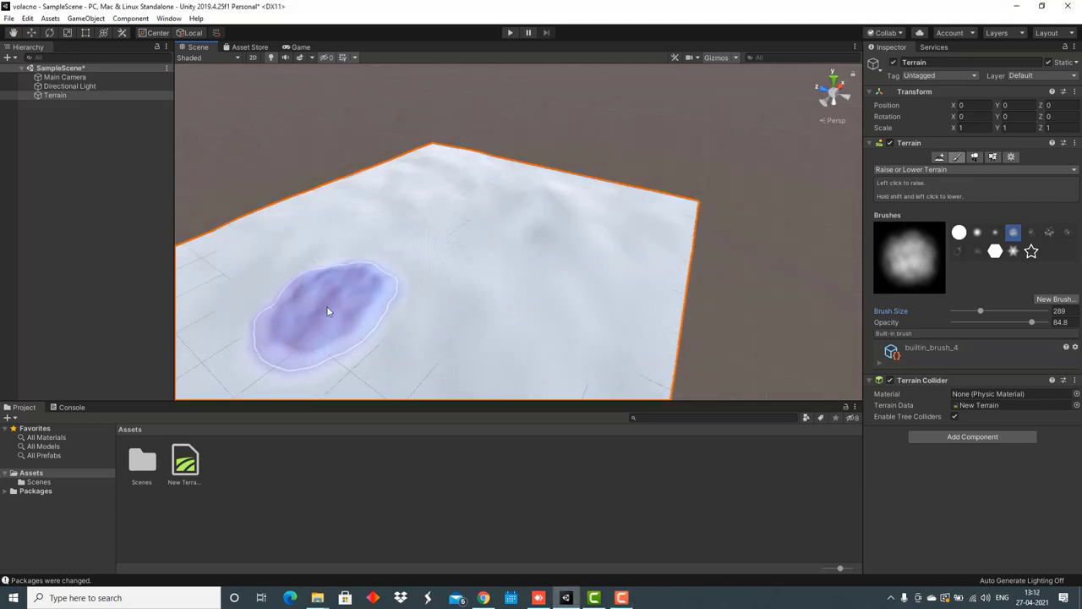
{"action": "mouse_move", "coordinate": [329, 309]}
{"action": "right_mouse_down"}
{"action": "mouse_move", "coordinate": [293, 316]}
{"action": "mouse_move", "coordinate": [270, 291]}
{"action": "right_mouse_up"}
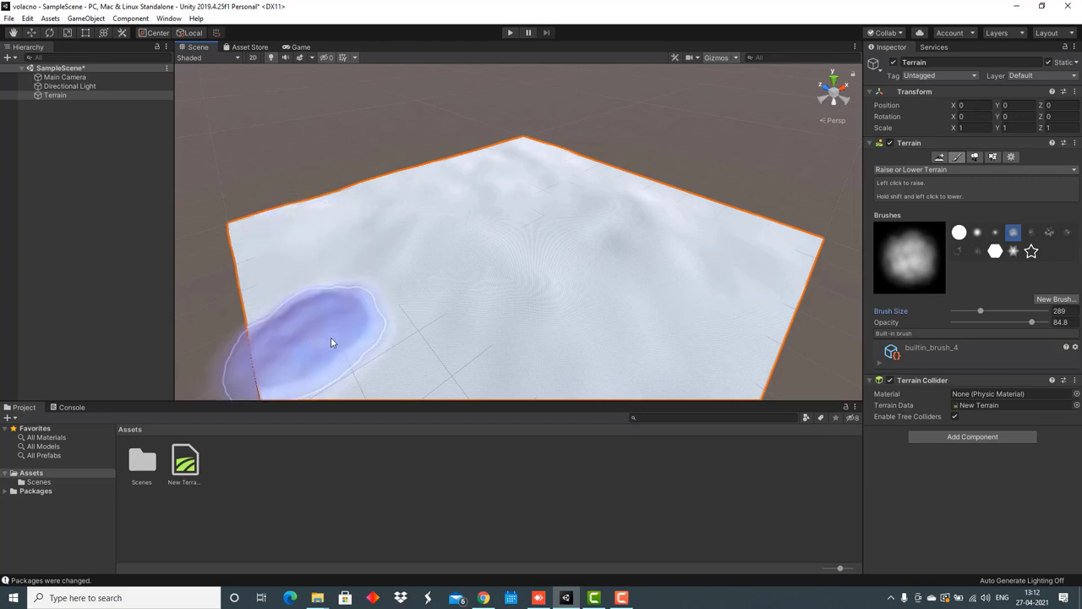
{"action": "mouse_move", "coordinate": [387, 340]}
{"action": "right_mouse_down"}
{"action": "mouse_move", "coordinate": [518, 323]}
{"action": "mouse_move", "coordinate": [511, 406]}
{"action": "right_mouse_up"}
{"action": "left_click_drag", "start_coordinate": [511, 412], "coordinate": [430, 387], "text": "alt"}
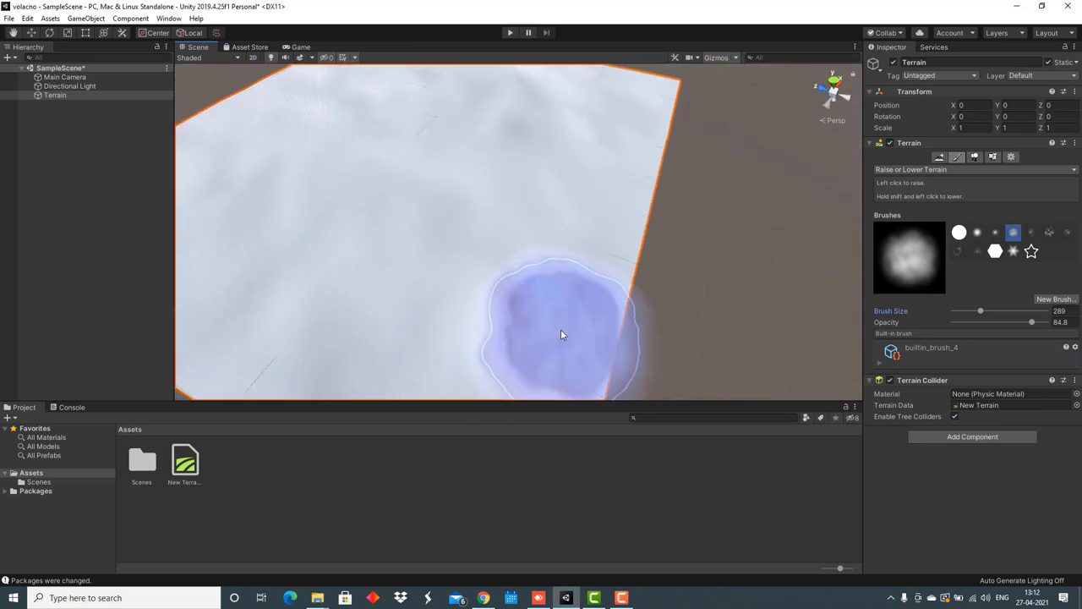
{"action": "mouse_move", "coordinate": [604, 296]}
{"action": "left_mouse_down", "text": "alt"}
{"action": "mouse_move", "coordinate": [419, 185]}
{"action": "mouse_move", "coordinate": [421, 151]}
{"action": "left_mouse_up", "text": "alt"}
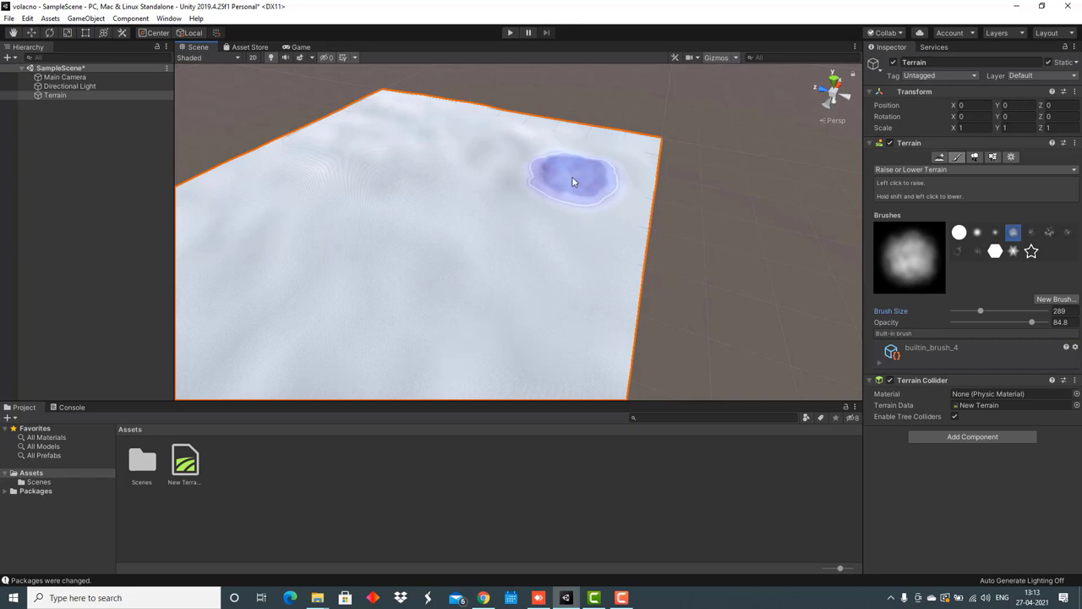
- Raise a row of steep hills across the far part of the terrain and pick a more detailed brush
{"action": "left_click_drag", "start_coordinate": [572, 182], "coordinate": [571, 176]}
{"action": "left_click_drag", "start_coordinate": [474, 185], "coordinate": [475, 185]}
{"action": "left_click_drag", "start_coordinate": [315, 145], "coordinate": [316, 146]}
{"action": "left_click_drag", "start_coordinate": [402, 172], "coordinate": [402, 172]}
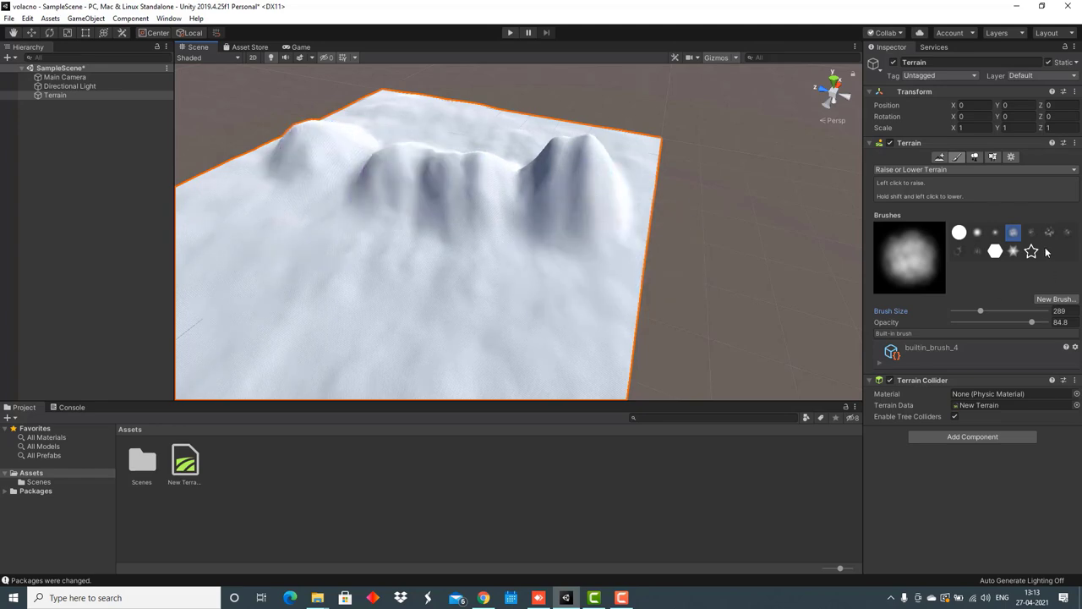
{"action": "left_click", "coordinate": [979, 251]}
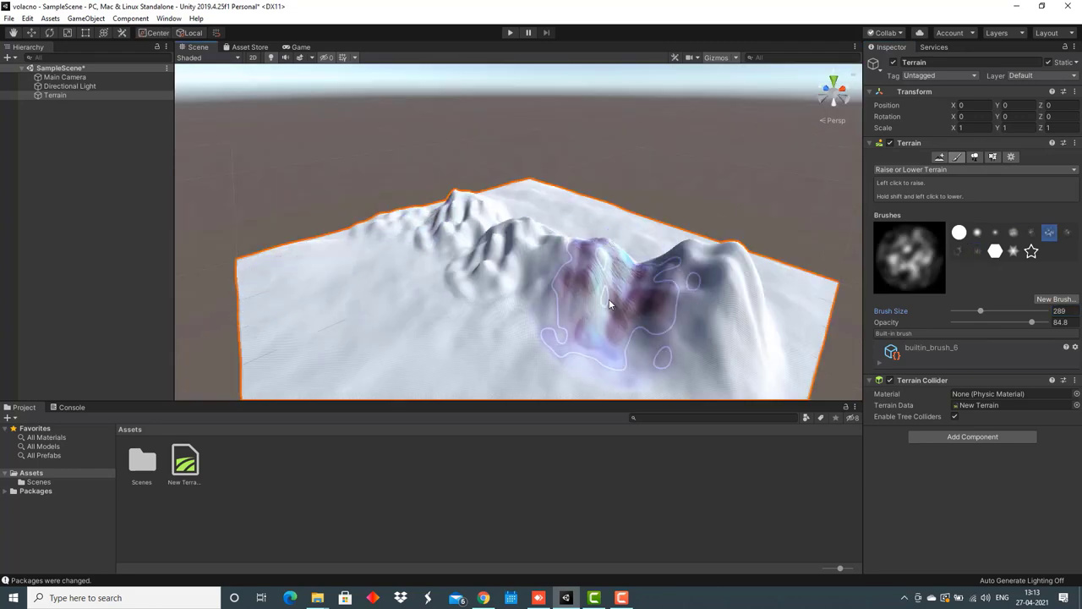
- Undo the strokes that raised the steep hills on the terrain
{"action": "key", "text": "ctrl+z"}
{"action": "key", "text": "ctrl+z"}
{"action": "key", "text": "ctrl+z"}
{"action": "key", "text": "ctrl+z"}
{"action": "key", "text": "ctrl+z"}
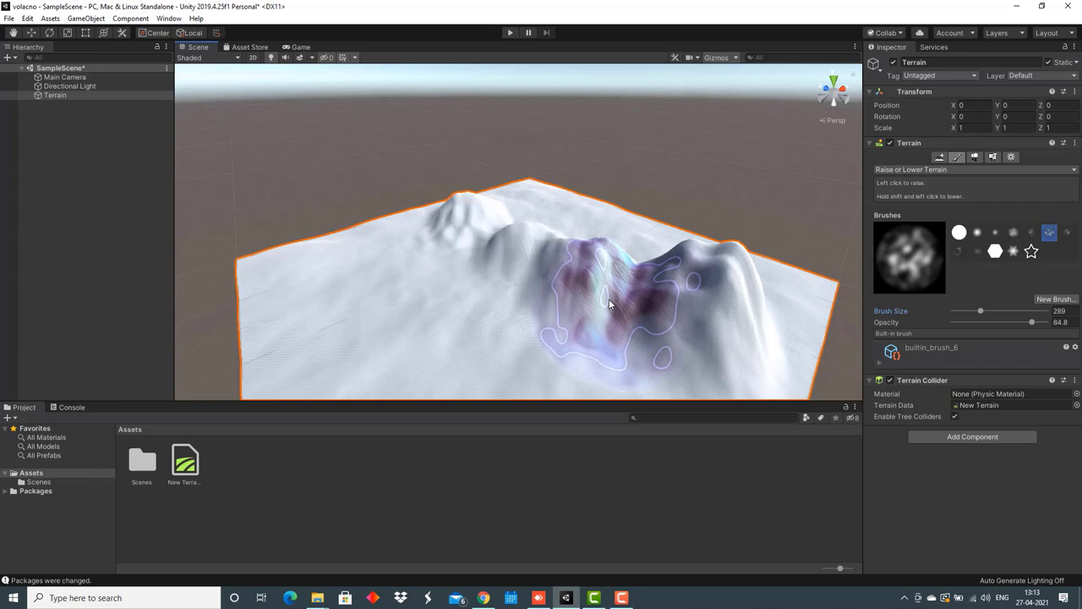
{"action": "key", "text": "ctrl+z"}
{"action": "key", "text": "ctrl+z"}
{"action": "key", "text": "ctrl+z"}
{"action": "key", "text": "ctrl+z"}
{"action": "key", "text": "ctrl+z"}
{"action": "key", "text": "ctrl+z"}
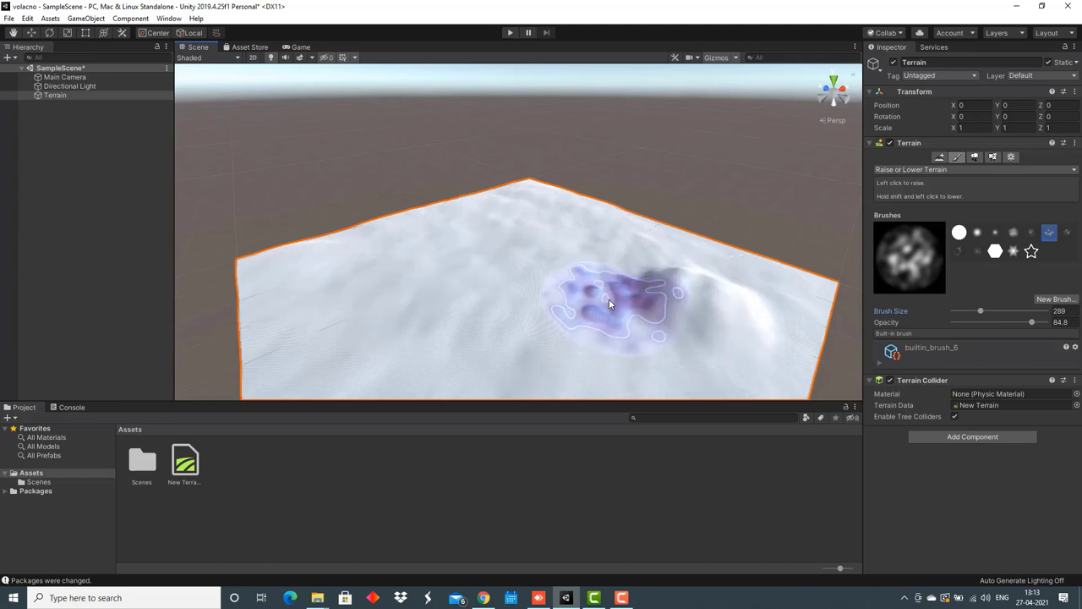
- Raise tall, jagged mountains around the terrain's flat central area with builtin_brush_6 at size 289
{"action": "right_click_drag", "start_coordinate": [609, 299], "coordinate": [344, 250]}
{"action": "mouse_move", "coordinate": [344, 250]}
{"action": "left_mouse_down"}
{"action": "mouse_move", "coordinate": [447, 222]}
{"action": "mouse_move", "coordinate": [448, 241]}
{"action": "mouse_move", "coordinate": [413, 218]}
{"action": "mouse_move", "coordinate": [580, 218]}
{"action": "mouse_move", "coordinate": [570, 207]}
{"action": "mouse_move", "coordinate": [649, 238]}
{"action": "mouse_move", "coordinate": [659, 220]}
{"action": "mouse_move", "coordinate": [699, 258]}
{"action": "mouse_move", "coordinate": [587, 240]}
{"action": "left_mouse_up"}
{"action": "mouse_move", "coordinate": [487, 219]}
{"action": "right_mouse_down"}
{"action": "mouse_move", "coordinate": [643, 200]}
{"action": "mouse_move", "coordinate": [634, 206]}
{"action": "right_mouse_up"}
{"action": "left_click_drag", "start_coordinate": [520, 271], "coordinate": [221, 266], "text": "alt"}
{"action": "right_click_drag", "start_coordinate": [220, 266], "coordinate": [263, 245]}
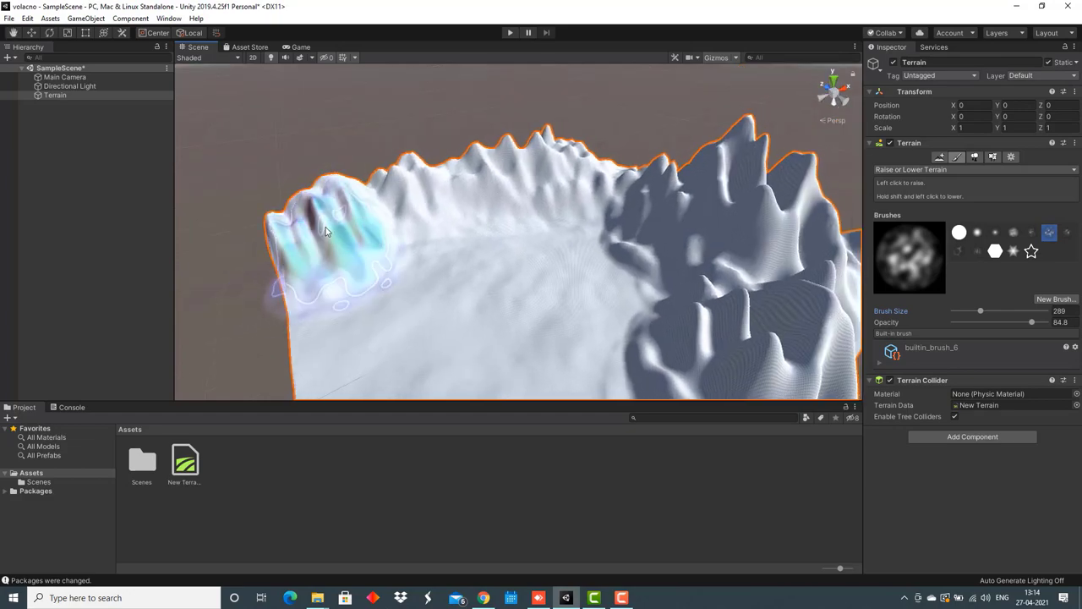
{"action": "left_click_drag", "start_coordinate": [323, 225], "coordinate": [461, 170]}
{"action": "mouse_move", "coordinate": [574, 142]}
{"action": "left_mouse_down"}
{"action": "mouse_move", "coordinate": [542, 149]}
{"action": "mouse_move", "coordinate": [602, 159]}
{"action": "mouse_move", "coordinate": [564, 178]}
{"action": "left_mouse_up"}
{"action": "right_click_drag", "start_coordinate": [500, 174], "coordinate": [531, 308]}
{"action": "left_click_drag", "start_coordinate": [532, 308], "coordinate": [541, 185], "text": "alt"}
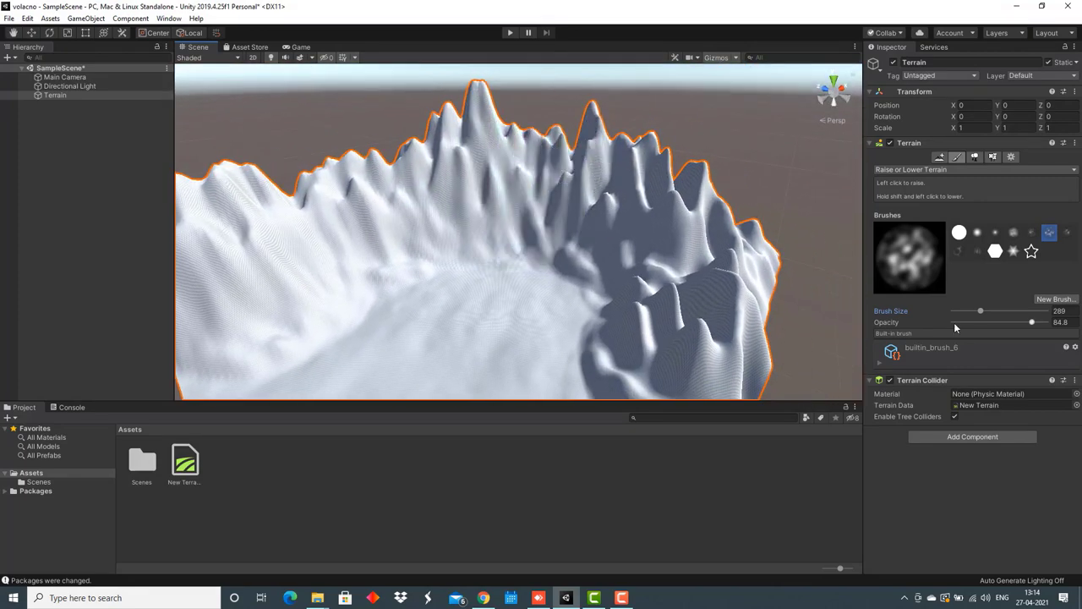
- Raise ridges along the inner foot of the mountains with builtin_brush_8
{"action": "left_click", "coordinate": [977, 252]}
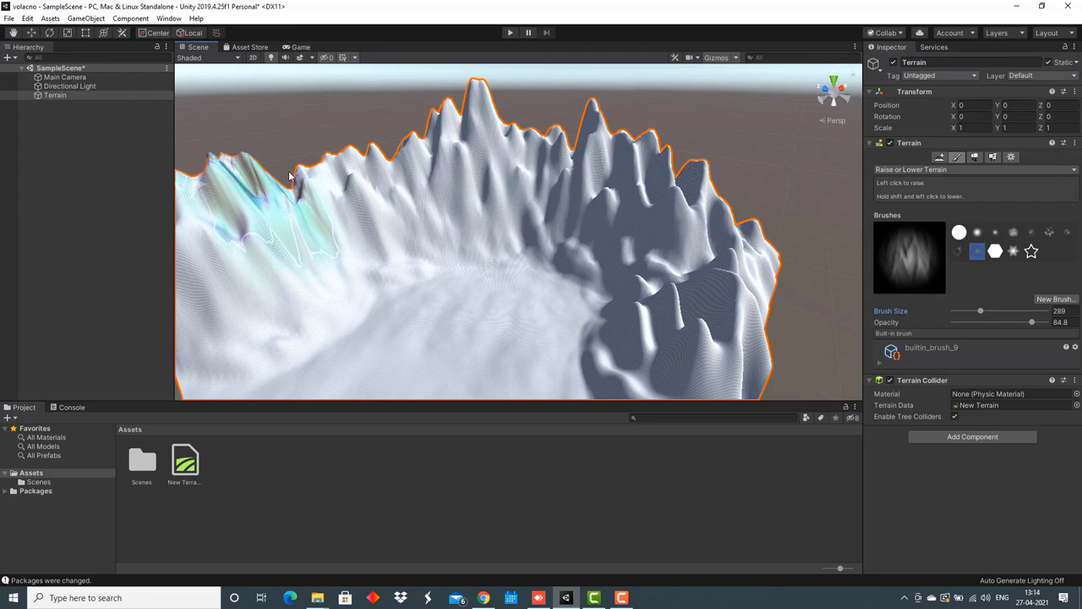
{"action": "left_click_drag", "start_coordinate": [254, 194], "coordinate": [320, 180], "text": "alt"}
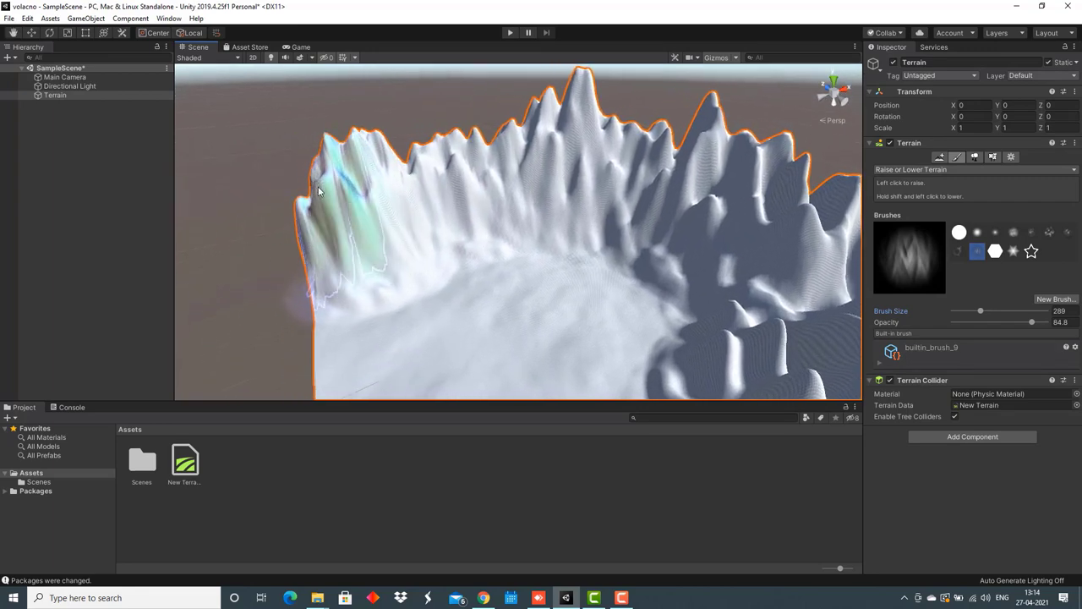
{"action": "left_click", "coordinate": [958, 251]}
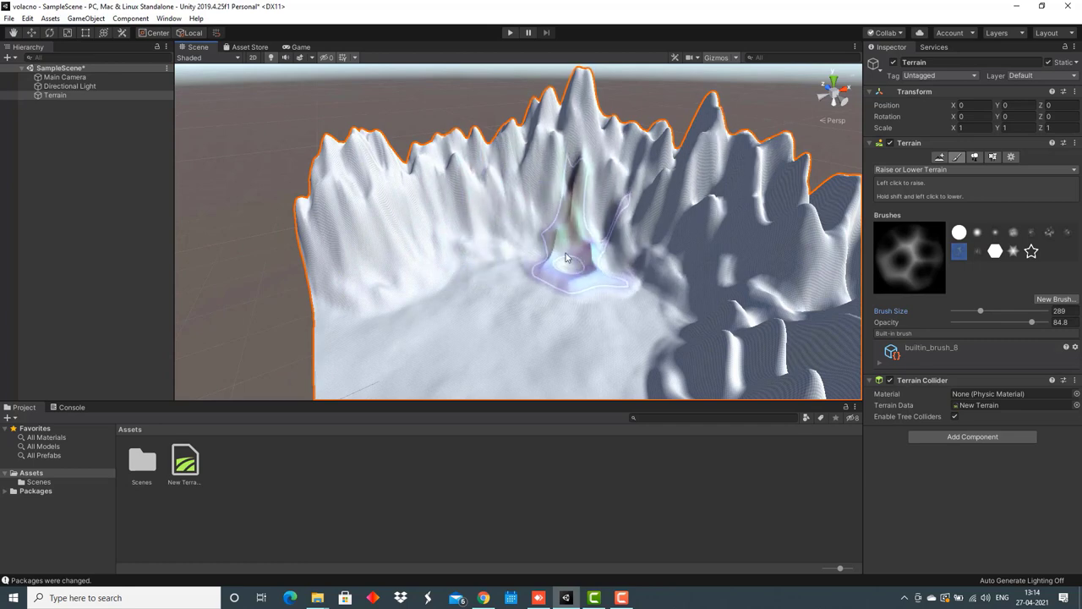
{"action": "left_click", "coordinate": [471, 251]}
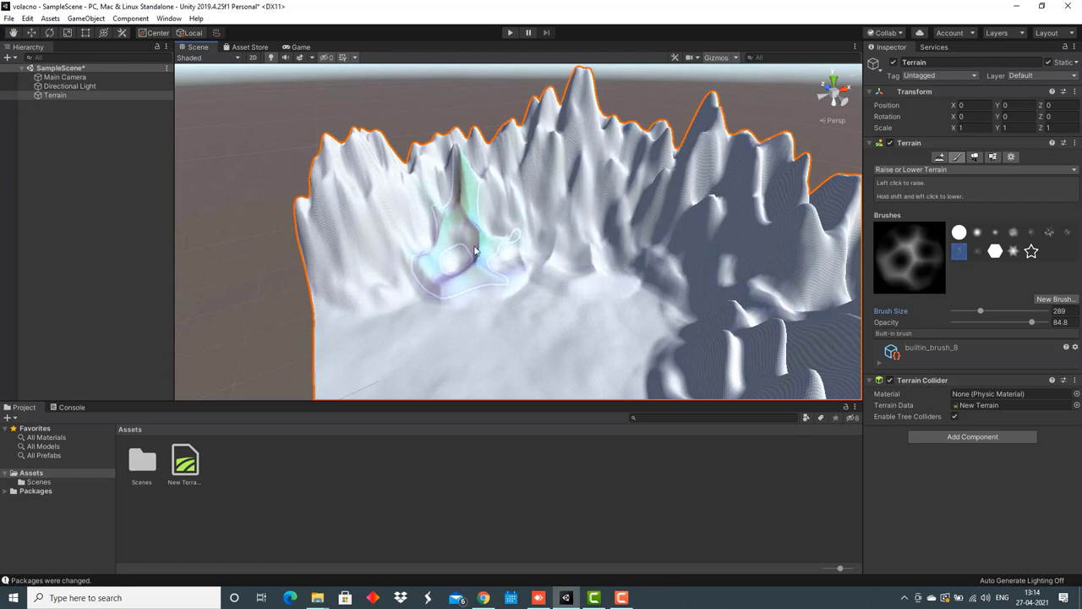
{"action": "left_click", "coordinate": [660, 252]}
- Add more jagged detail to the mountain slopes with builtin_brush_6
{"action": "right_click_drag", "start_coordinate": [673, 260], "coordinate": [737, 247]}
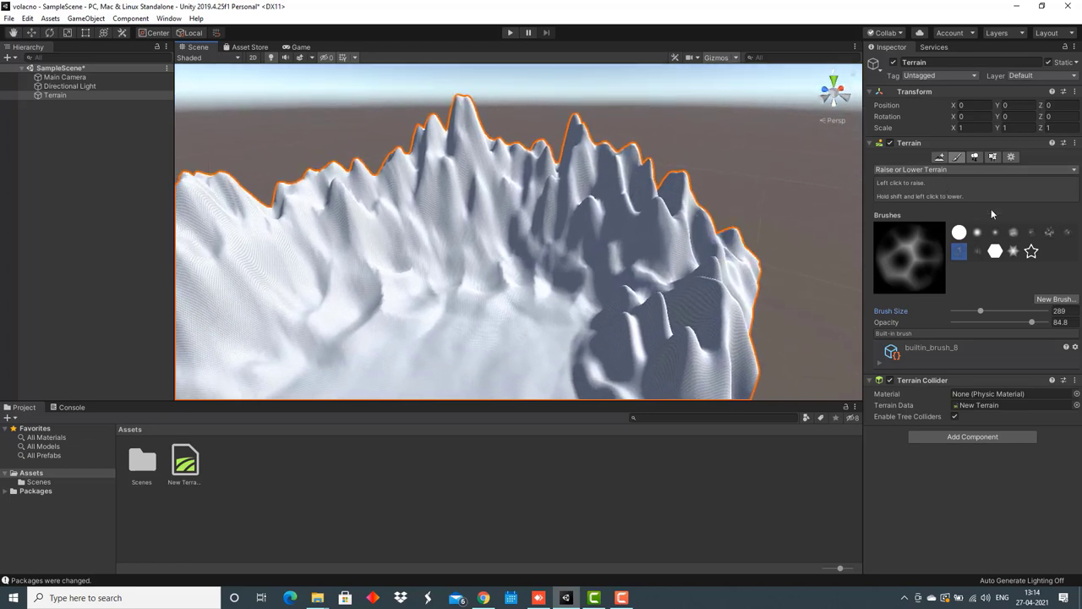
{"action": "left_click", "coordinate": [1048, 233]}
{"action": "left_click", "coordinate": [480, 196]}
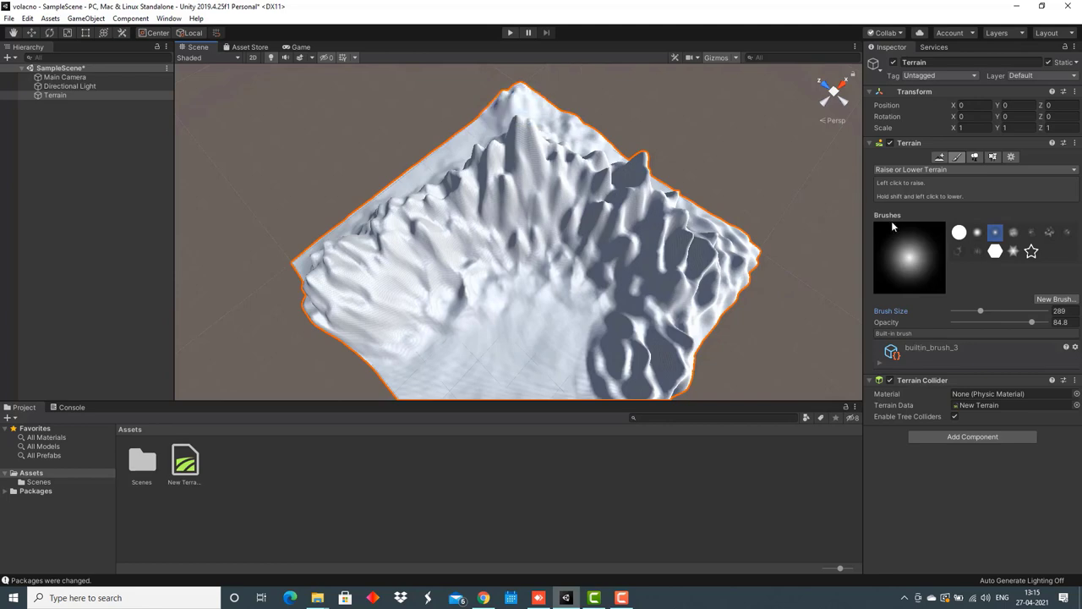
- Raise the outer terrain behind the mountain ring into rugged peaks with builtin_brush_5
{"action": "left_click", "coordinate": [1014, 233]}
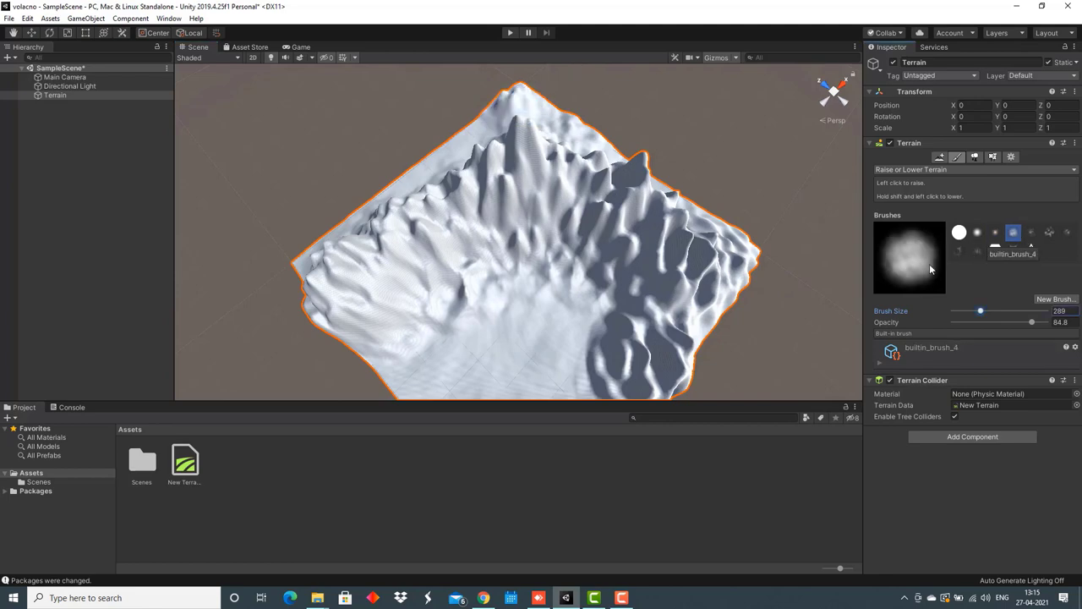
{"action": "left_click", "coordinate": [1031, 234]}
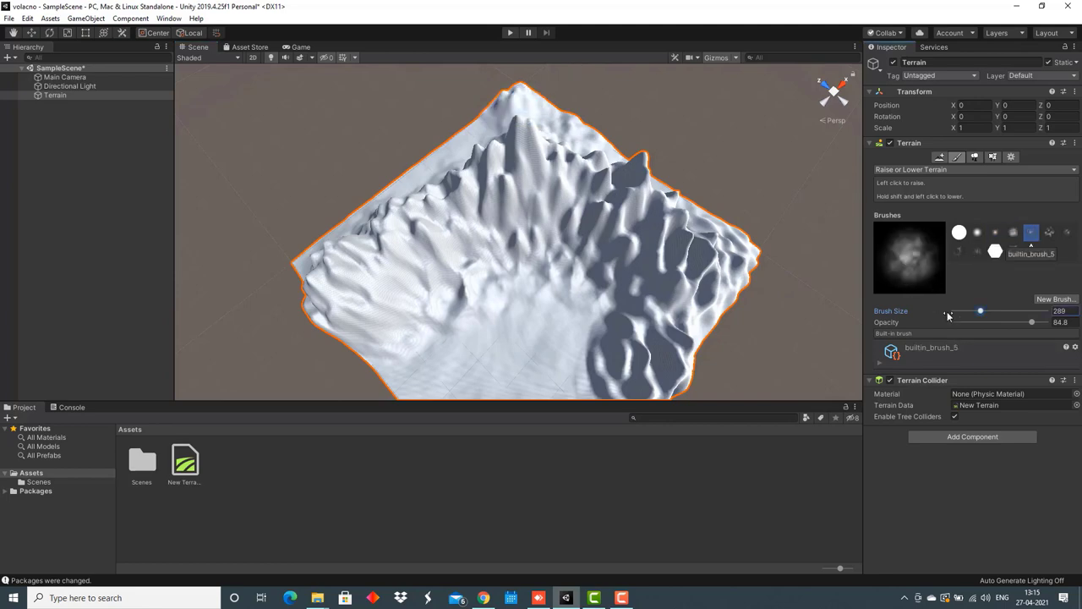
{"action": "left_click", "coordinate": [490, 127]}
{"action": "mouse_move", "coordinate": [488, 130]}
{"action": "left_mouse_down"}
{"action": "mouse_move", "coordinate": [499, 112]}
{"action": "mouse_move", "coordinate": [564, 118]}
{"action": "mouse_move", "coordinate": [505, 86]}
{"action": "mouse_move", "coordinate": [435, 145]}
{"action": "mouse_move", "coordinate": [339, 265]}
{"action": "mouse_move", "coordinate": [435, 133]}
{"action": "mouse_move", "coordinate": [439, 157]}
{"action": "mouse_move", "coordinate": [415, 110]}
{"action": "left_mouse_up"}
- Raise the shaded side of the mountain ring with builtin_brush_4 at size 504
{"action": "left_click", "coordinate": [1013, 232]}
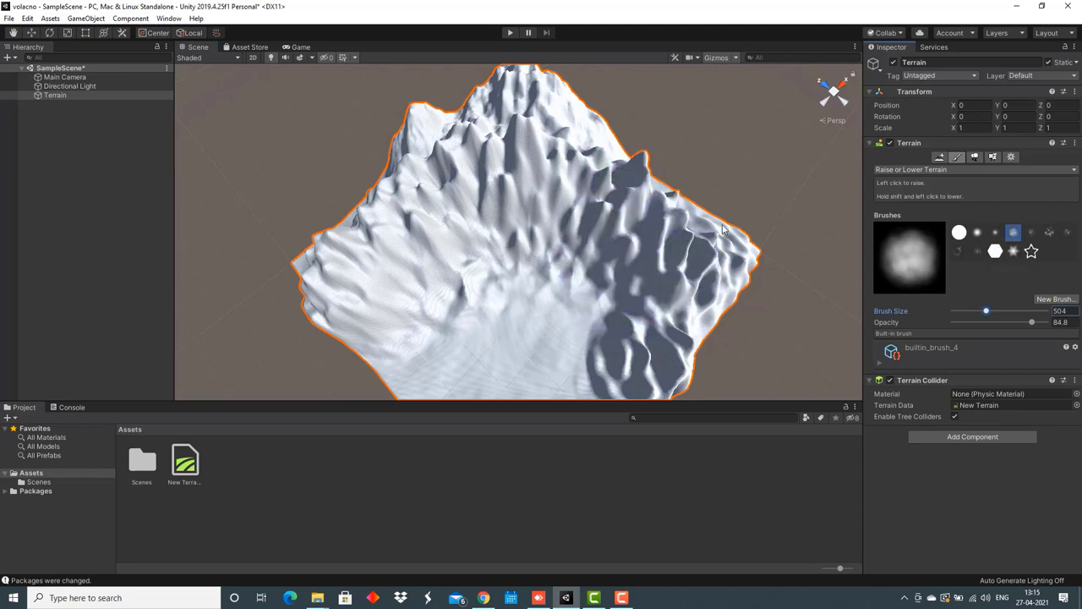
{"action": "left_click_drag", "start_coordinate": [706, 203], "coordinate": [669, 180]}
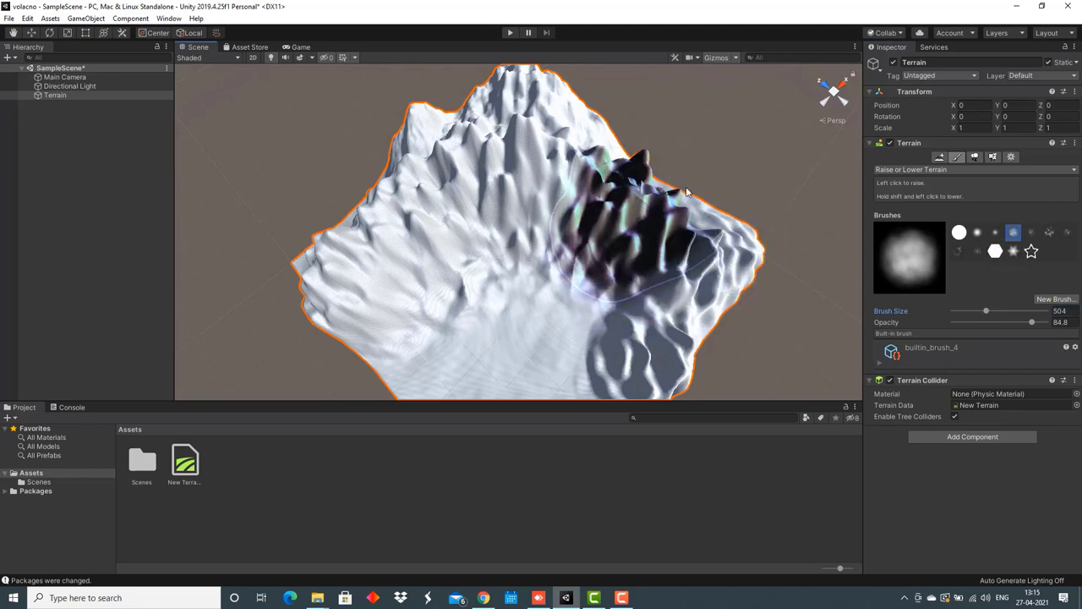
{"action": "left_click_drag", "start_coordinate": [611, 222], "coordinate": [654, 209]}
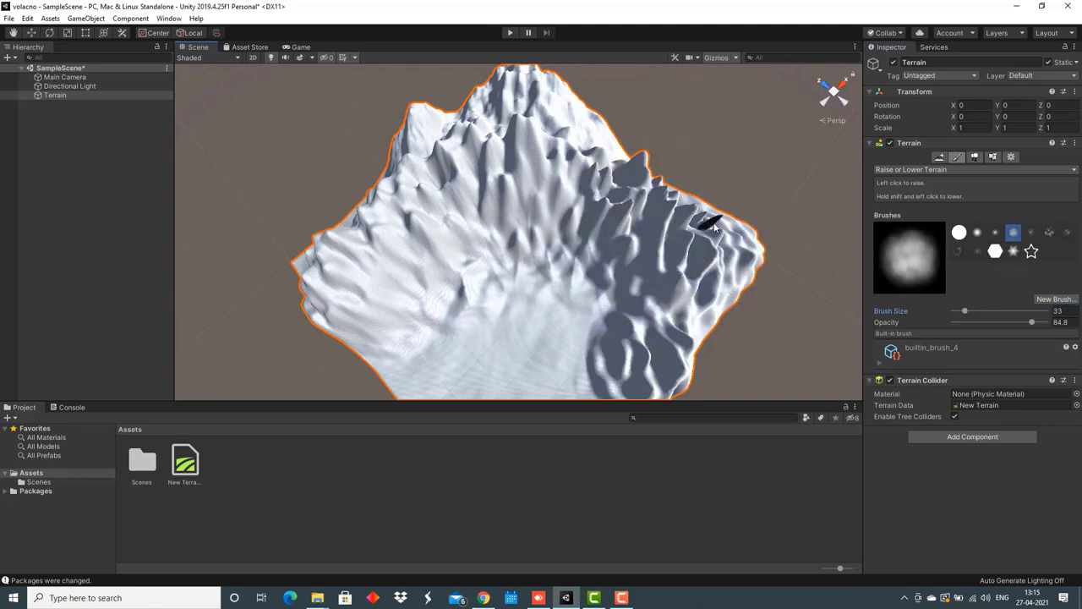
- Paint small bumps on the flat plain with builtin_brush_8 at size 65 and undo the last strokes
{"action": "key", "text": "w"}
{"action": "mouse_move", "coordinate": [509, 290]}
{"action": "right_mouse_down"}
{"action": "mouse_move", "coordinate": [502, 302]}
{"action": "mouse_move", "coordinate": [411, 224]}
{"action": "mouse_move", "coordinate": [418, 183]}
{"action": "mouse_move", "coordinate": [629, 188]}
{"action": "right_mouse_up"}
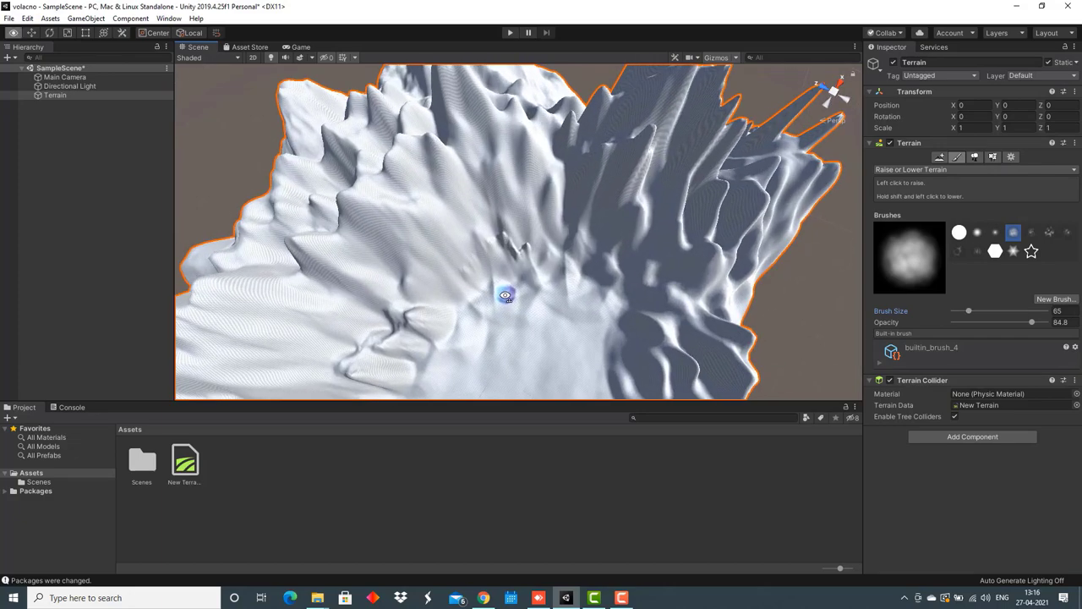
{"action": "left_click_drag", "start_coordinate": [629, 188], "coordinate": [408, 210], "text": "alt"}
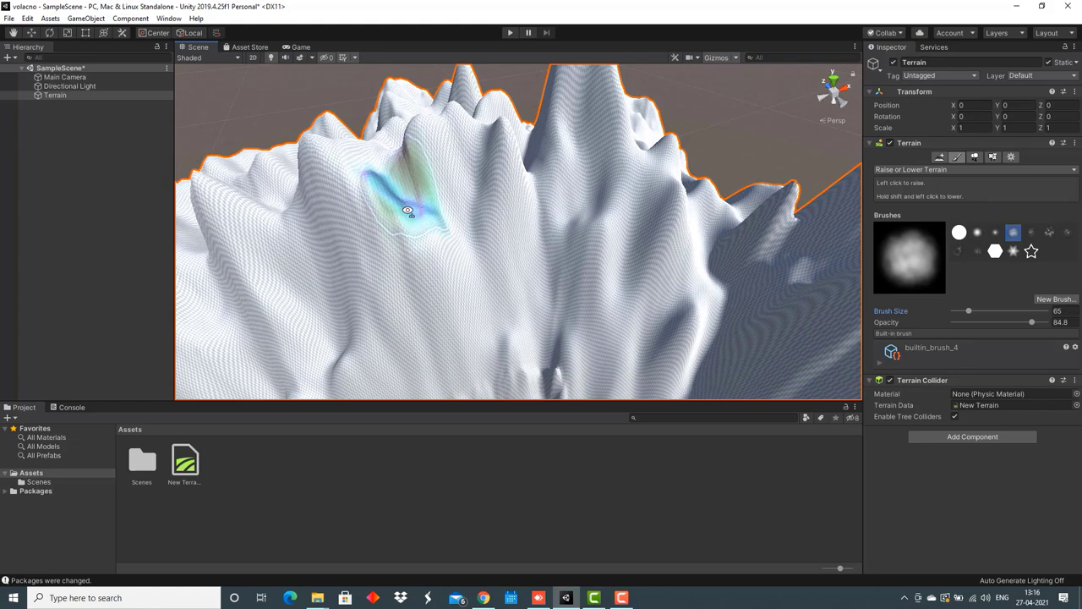
{"action": "key", "text": "e"}
{"action": "right_click_drag", "start_coordinate": [408, 210], "coordinate": [416, 221]}
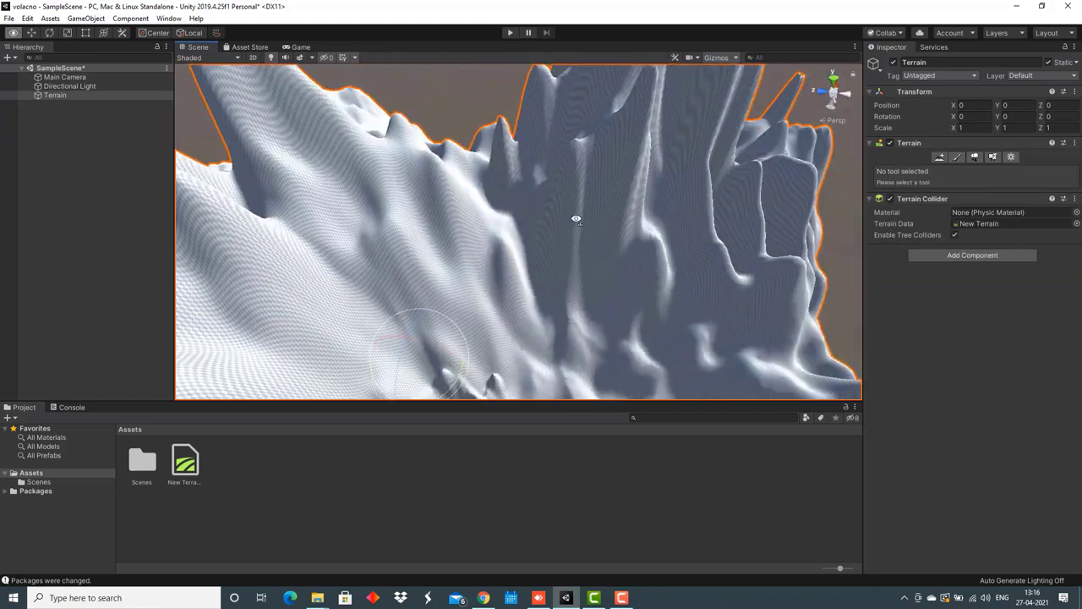
{"action": "left_click_drag", "start_coordinate": [577, 220], "coordinate": [958, 288], "text": "alt"}
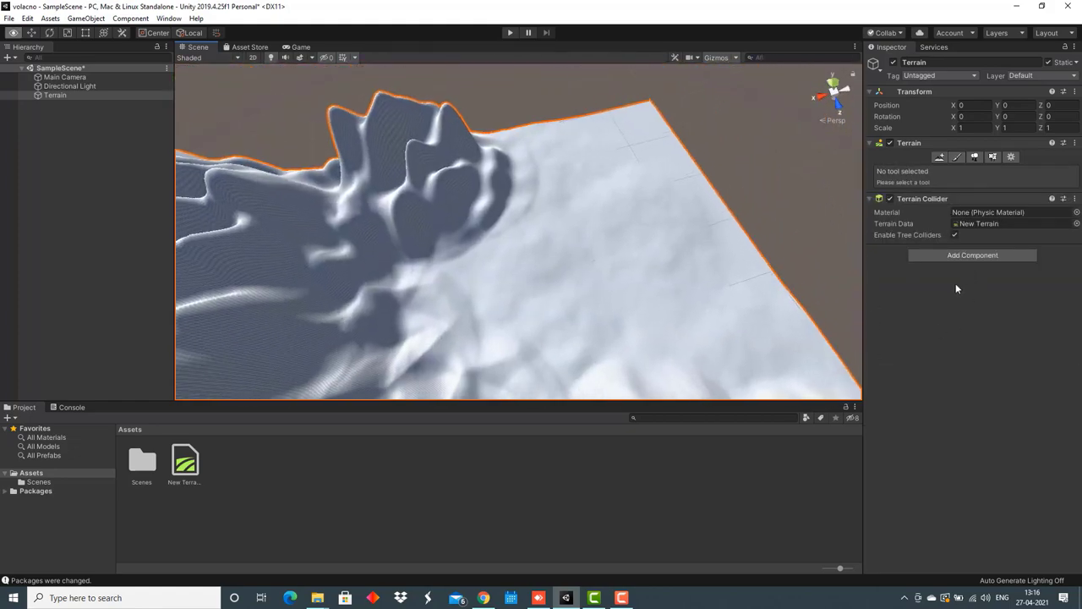
{"action": "left_click", "coordinate": [958, 157]}
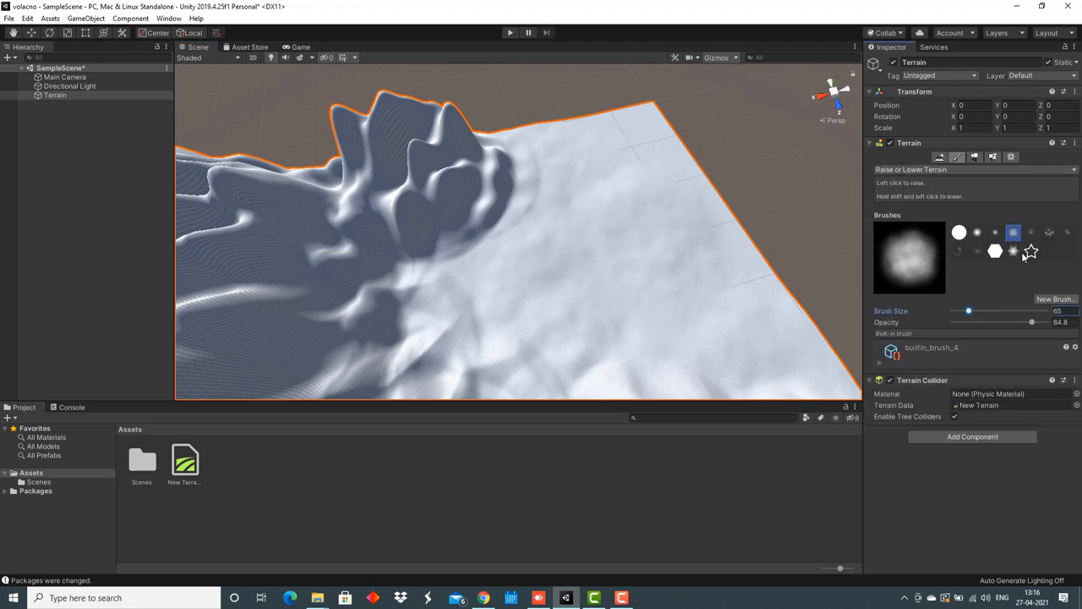
{"action": "left_click", "coordinate": [960, 252]}
{"action": "mouse_move", "coordinate": [598, 263]}
{"action": "left_mouse_down"}
{"action": "mouse_move", "coordinate": [563, 201]}
{"action": "mouse_move", "coordinate": [572, 164]}
{"action": "mouse_move", "coordinate": [660, 160]}
{"action": "mouse_move", "coordinate": [648, 177]}
{"action": "mouse_move", "coordinate": [590, 160]}
{"action": "left_mouse_up"}
{"action": "left_click", "coordinate": [590, 160]}
{"action": "key", "text": "ctrl+z"}
{"action": "key", "text": "ctrl+z"}
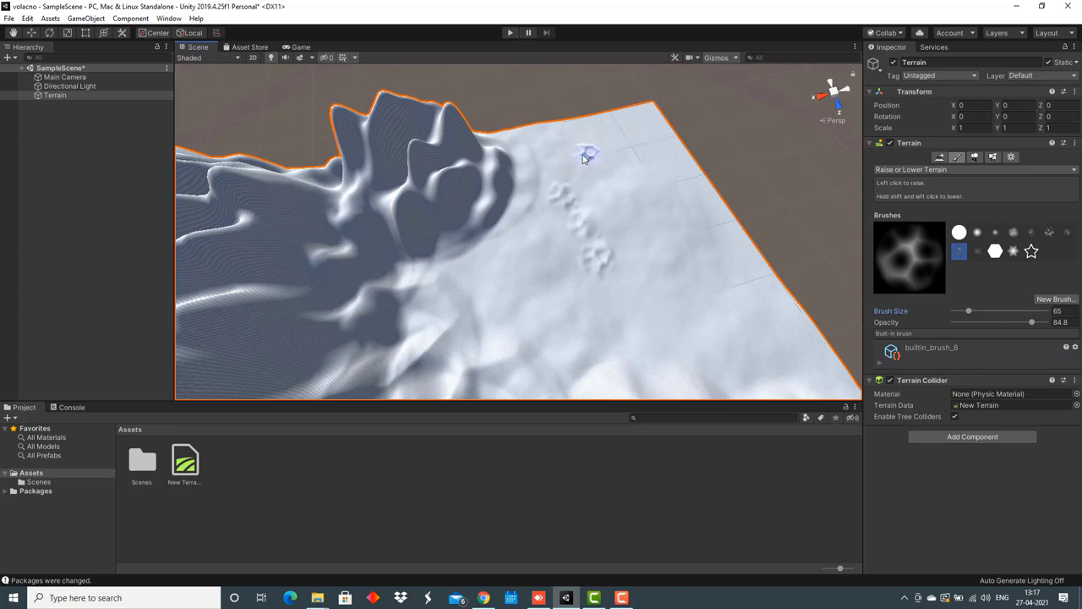
- Raise broad, uneven bumps across the flat plain with builtin_brush_8 at size 307
{"action": "left_click", "coordinate": [997, 313]}
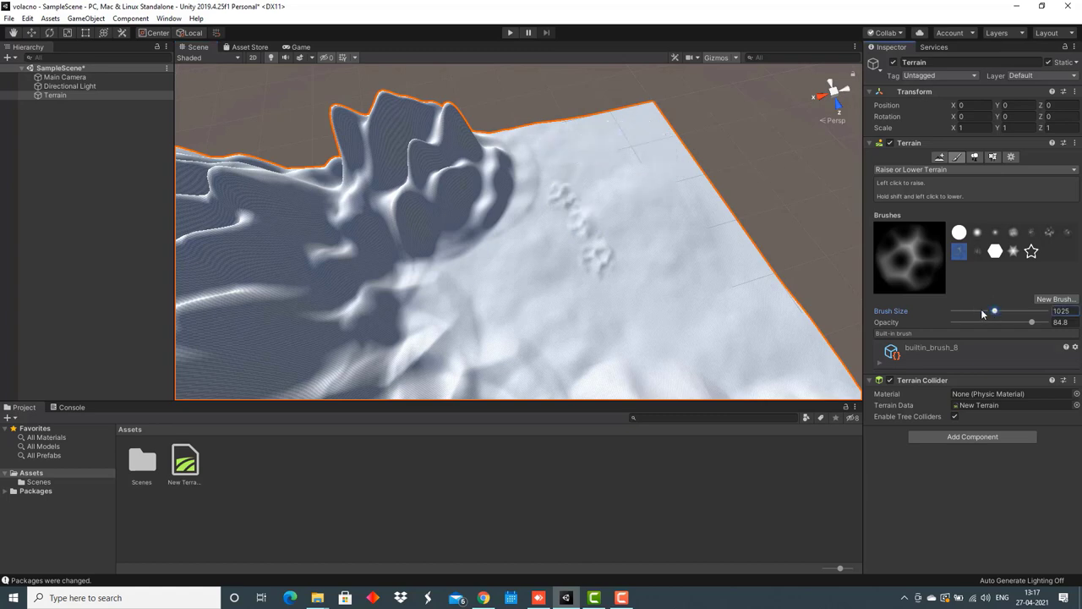
{"action": "left_click", "coordinate": [983, 315]}
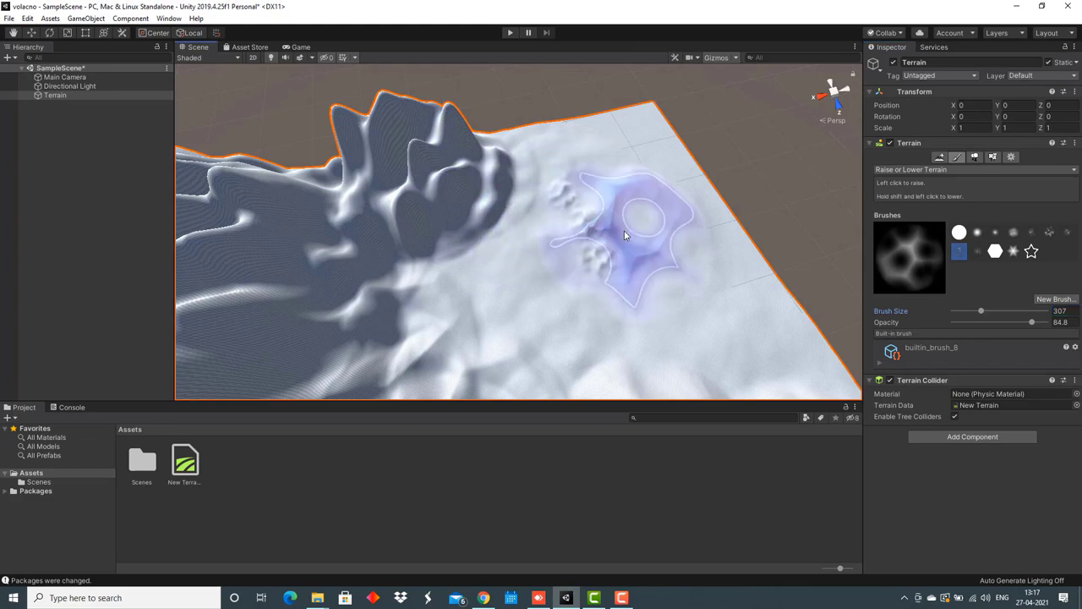
{"action": "left_click_drag", "start_coordinate": [625, 235], "coordinate": [1015, 169], "text": "alt"}
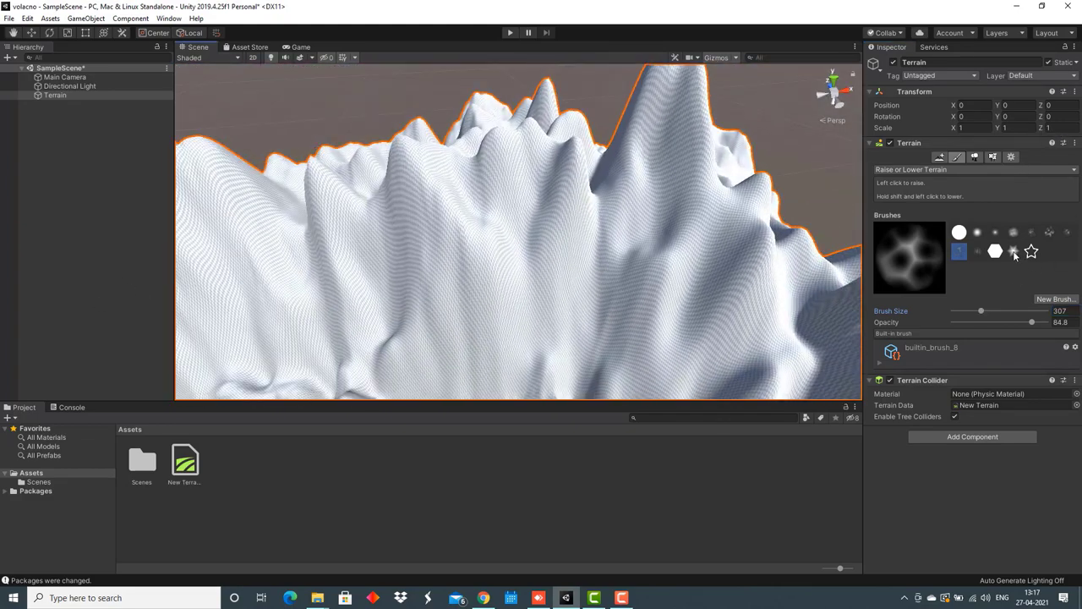
- Try builtin_brush_11 at size 12 and builtin_brush_3 at size 226 for sculpting the terrain
{"action": "left_click", "coordinate": [1014, 252]}
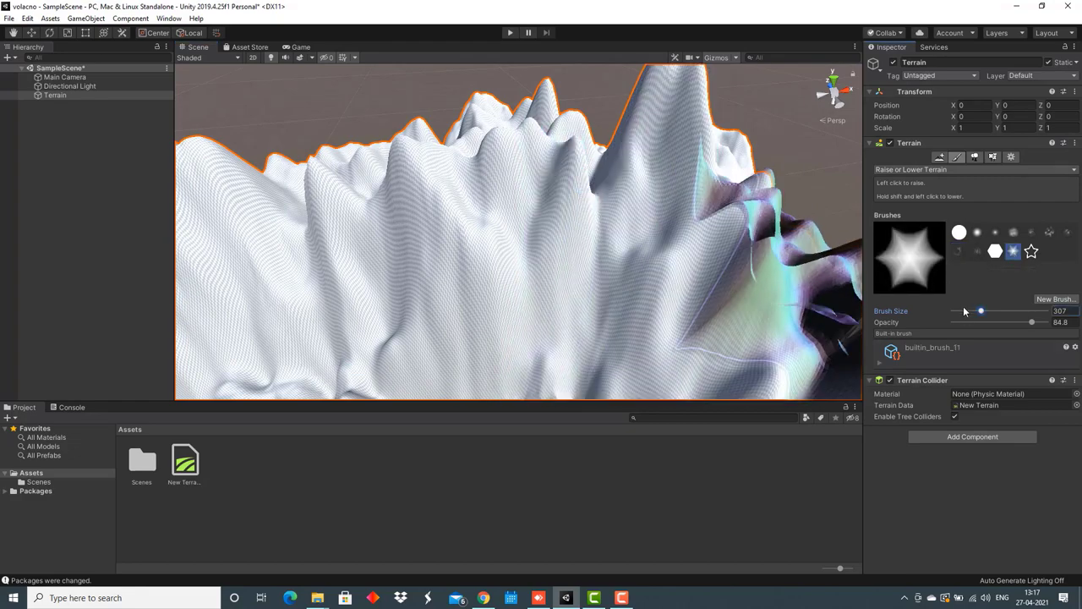
{"action": "left_click", "coordinate": [961, 311]}
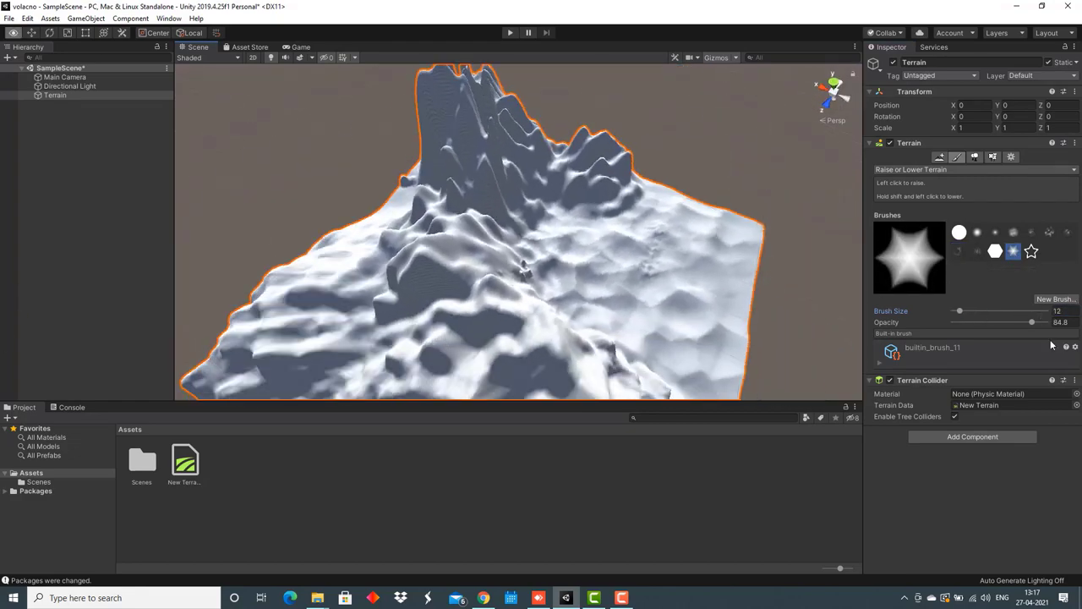
{"action": "mouse_move", "coordinate": [909, 348]}
{"action": "left_mouse_down", "text": "alt"}
{"action": "mouse_move", "coordinate": [714, 437]}
{"action": "mouse_move", "coordinate": [773, 364]}
{"action": "mouse_move", "coordinate": [839, 326]}
{"action": "mouse_move", "coordinate": [972, 345]}
{"action": "mouse_move", "coordinate": [48, 375]}
{"action": "mouse_move", "coordinate": [146, 361]}
{"action": "mouse_move", "coordinate": [1044, 329]}
{"action": "mouse_move", "coordinate": [976, 316]}
{"action": "left_mouse_up", "text": "alt"}
{"action": "left_click", "coordinate": [995, 233]}
{"action": "left_click", "coordinate": [978, 311]}
{"action": "mouse_move", "coordinate": [676, 321]}
{"action": "left_mouse_down", "text": "alt"}
{"action": "mouse_move", "coordinate": [598, 329]}
{"action": "mouse_move", "coordinate": [525, 368]}
{"action": "mouse_move", "coordinate": [645, 367]}
{"action": "mouse_move", "coordinate": [587, 285]}
{"action": "mouse_move", "coordinate": [529, 346]}
{"action": "mouse_move", "coordinate": [832, 324]}
{"action": "mouse_move", "coordinate": [763, 282]}
{"action": "mouse_move", "coordinate": [974, 295]}
{"action": "left_mouse_up", "text": "alt"}
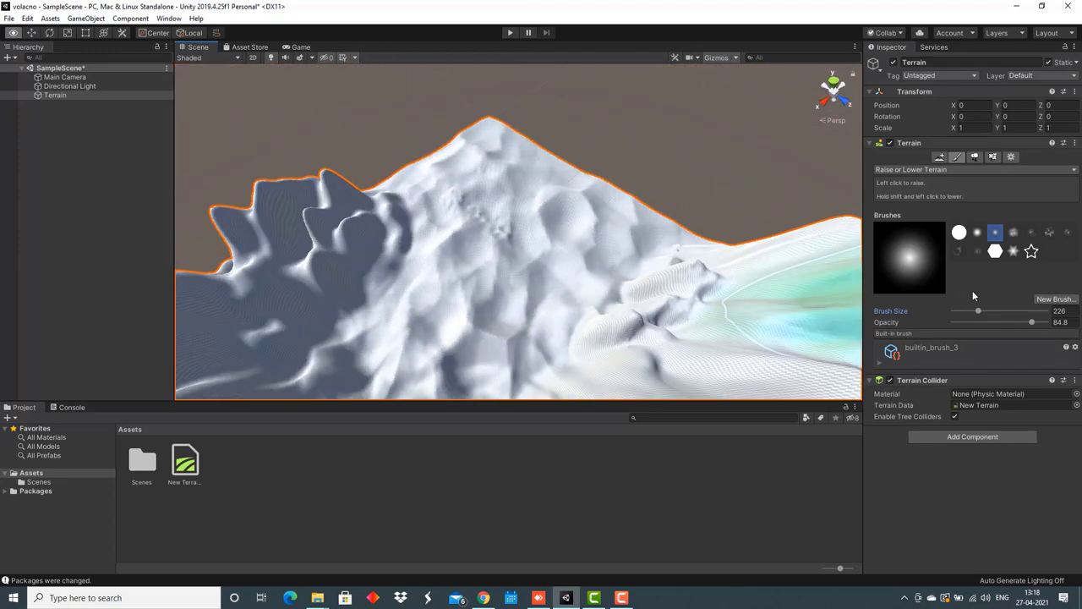
{"action": "key", "text": "Up"}
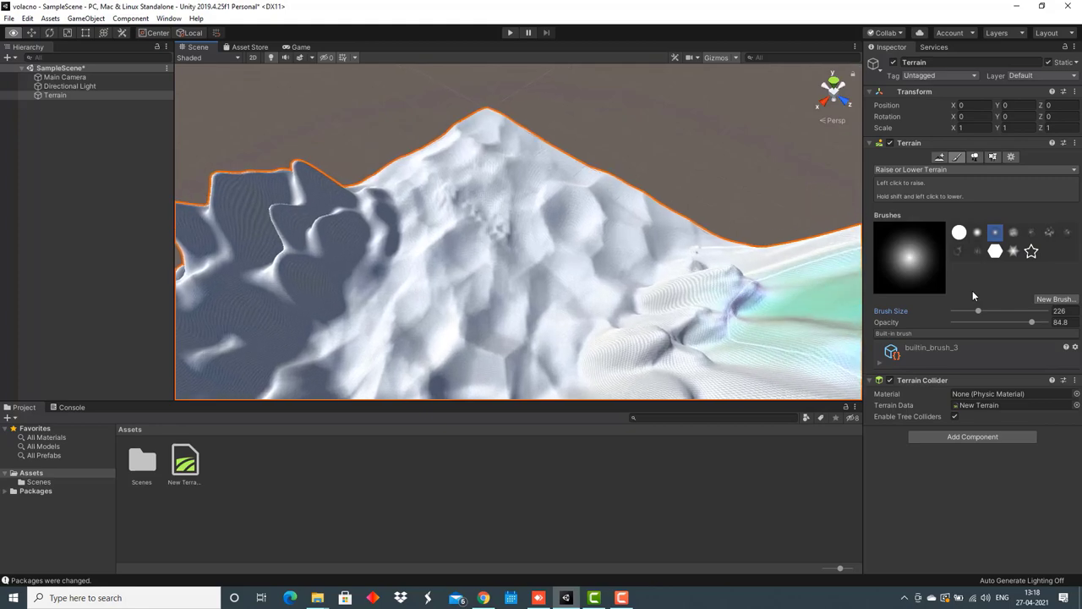
{"action": "right_click_drag", "start_coordinate": [973, 291], "coordinate": [920, 261]}
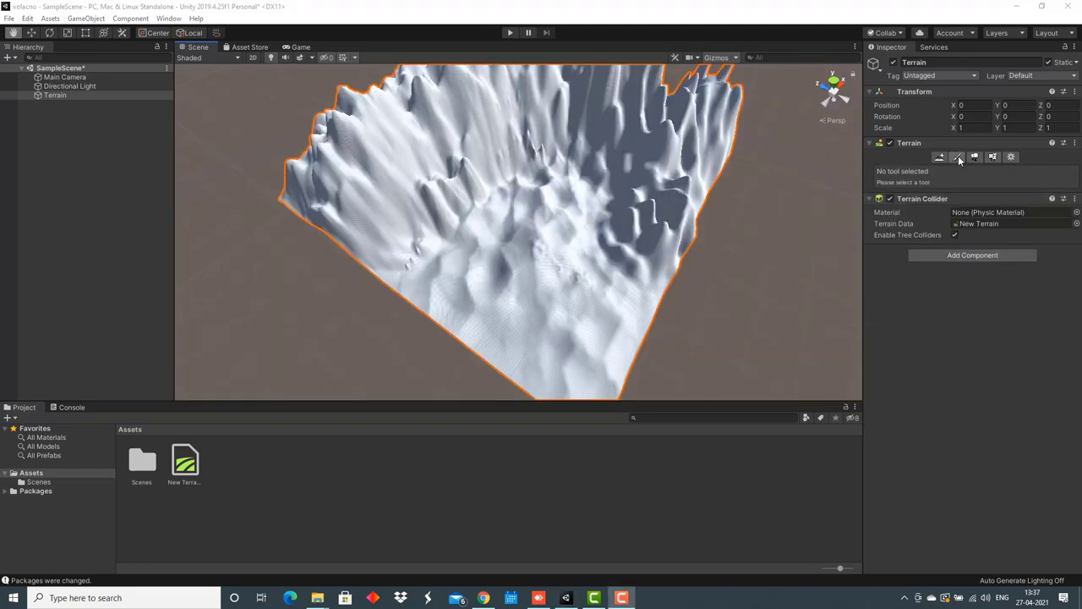
- Raise a tall rounded volcano cone on the open plain using Raise or Lower Terrain with builtin_brush_2 at size 306
{"action": "left_click", "coordinate": [959, 157]}
{"action": "left_click", "coordinate": [983, 171]}
{"action": "left_click", "coordinate": [948, 182]}
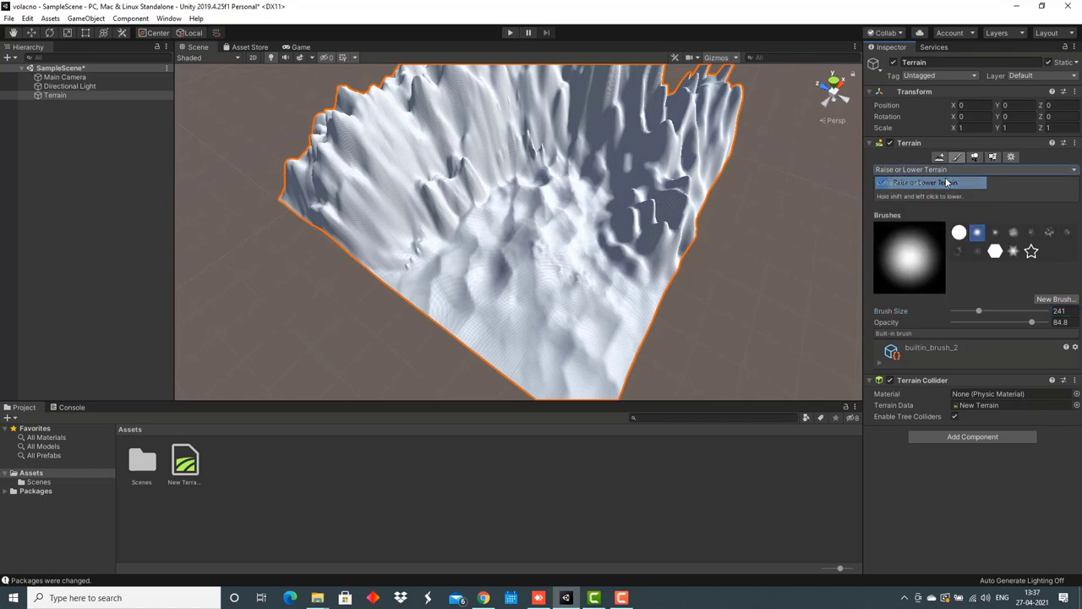
{"action": "left_click_drag", "start_coordinate": [980, 310], "coordinate": [982, 311]}
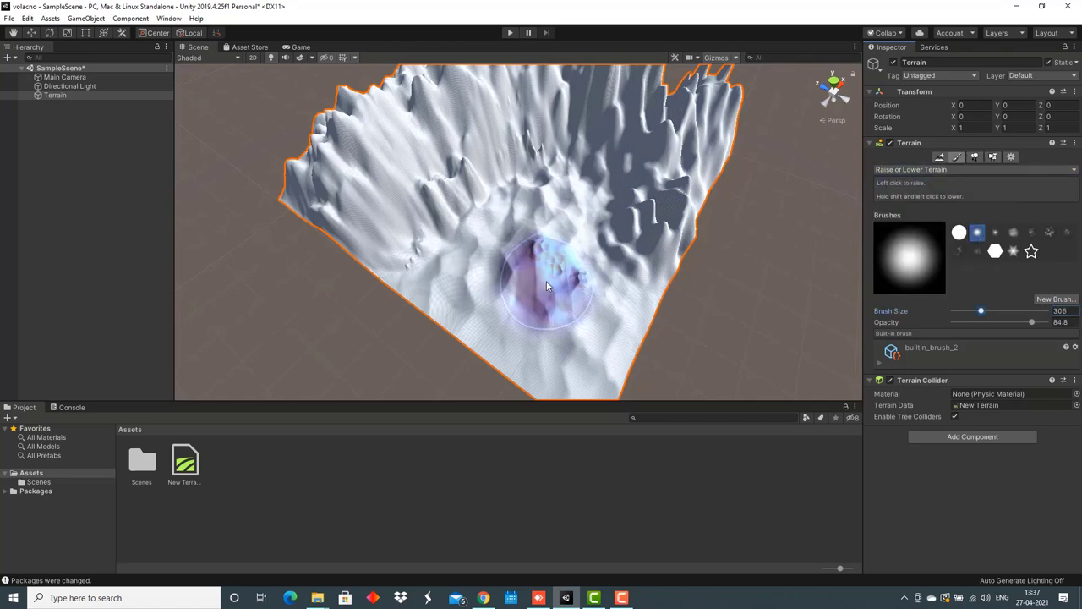
{"action": "mouse_move", "coordinate": [546, 285]}
{"action": "left_mouse_down", "text": "shift"}
{"action": "mouse_move", "coordinate": [553, 244]}
{"action": "mouse_move", "coordinate": [554, 259]}
{"action": "left_mouse_up", "text": "shift"}
{"action": "mouse_move", "coordinate": [700, 267]}
{"action": "right_mouse_down"}
{"action": "mouse_move", "coordinate": [756, 200]}
{"action": "mouse_move", "coordinate": [671, 250]}
{"action": "mouse_move", "coordinate": [684, 252]}
{"action": "right_mouse_up"}
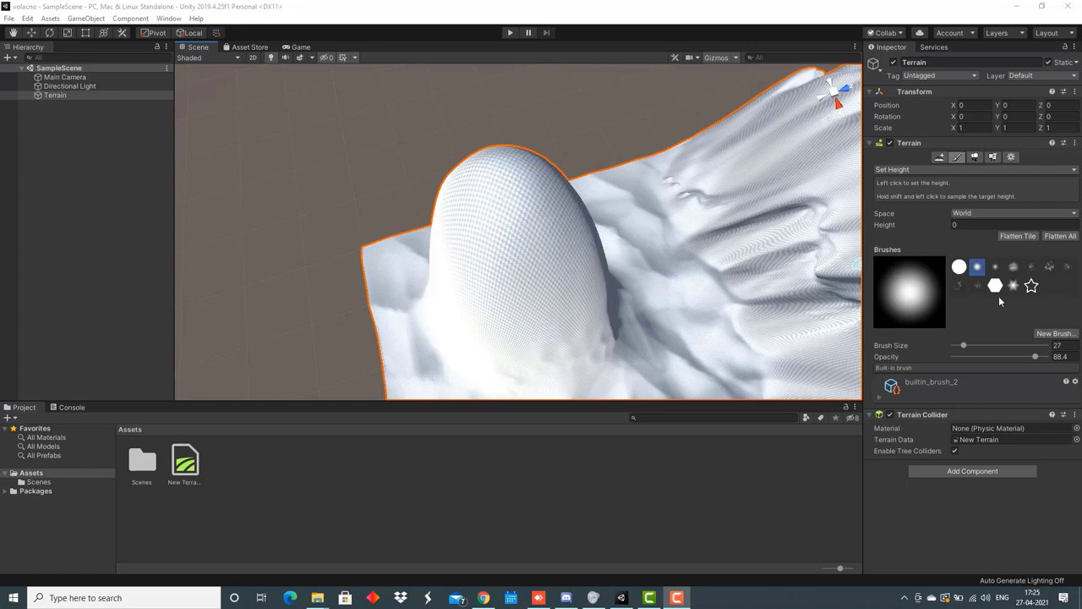
- Carve a crater into the top of the volcano cone using Set Height with height 0 and brush size 27
{"action": "left_click", "coordinate": [939, 170]}
{"action": "left_click", "coordinate": [924, 222]}
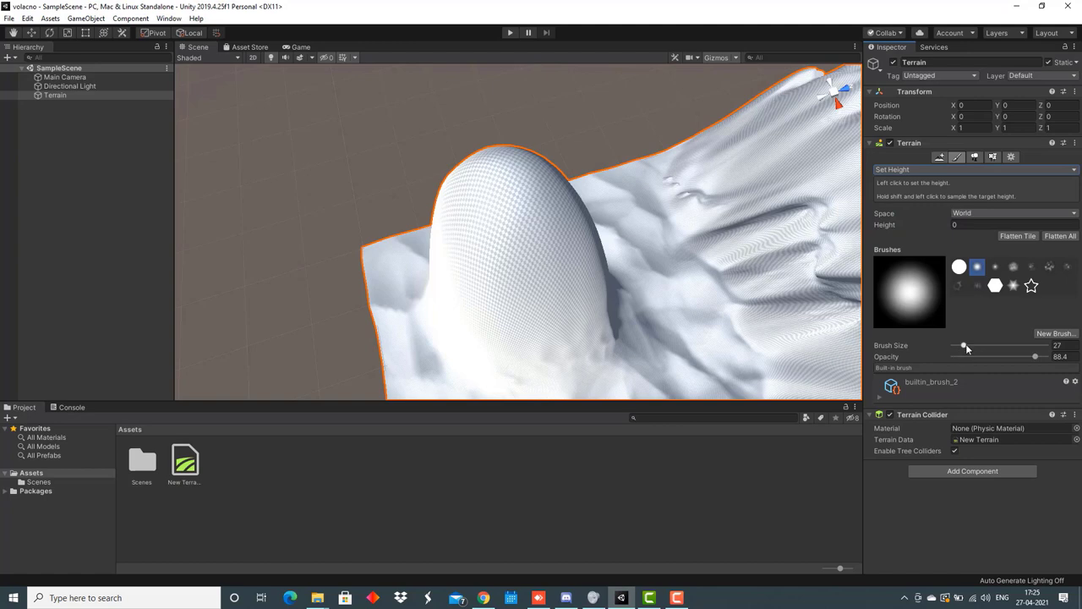
{"action": "left_click_drag", "start_coordinate": [966, 348], "coordinate": [971, 348]}
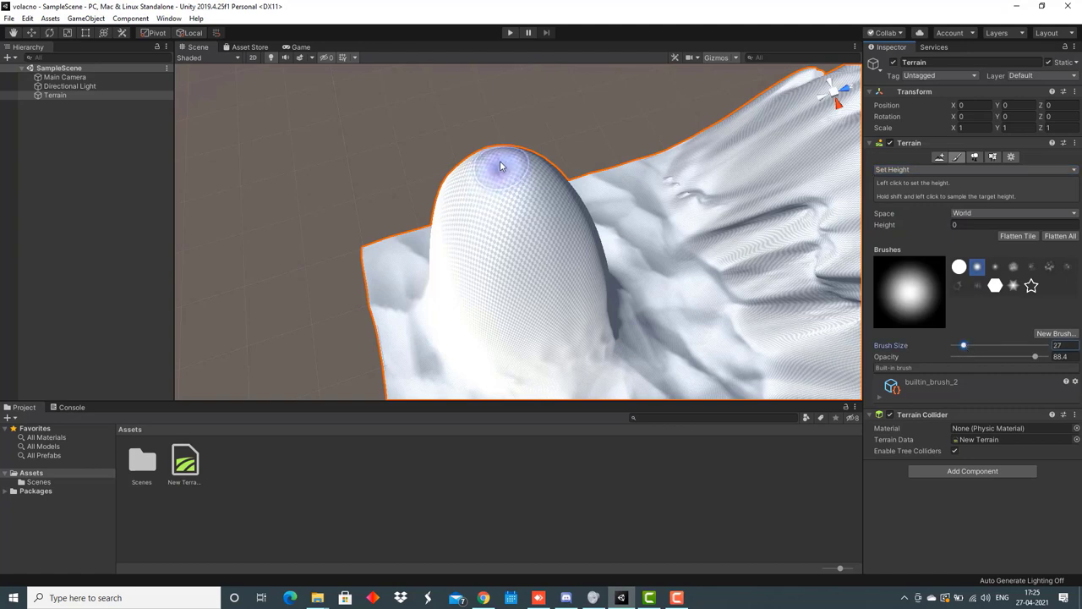
{"action": "left_click_drag", "start_coordinate": [500, 171], "coordinate": [503, 188]}
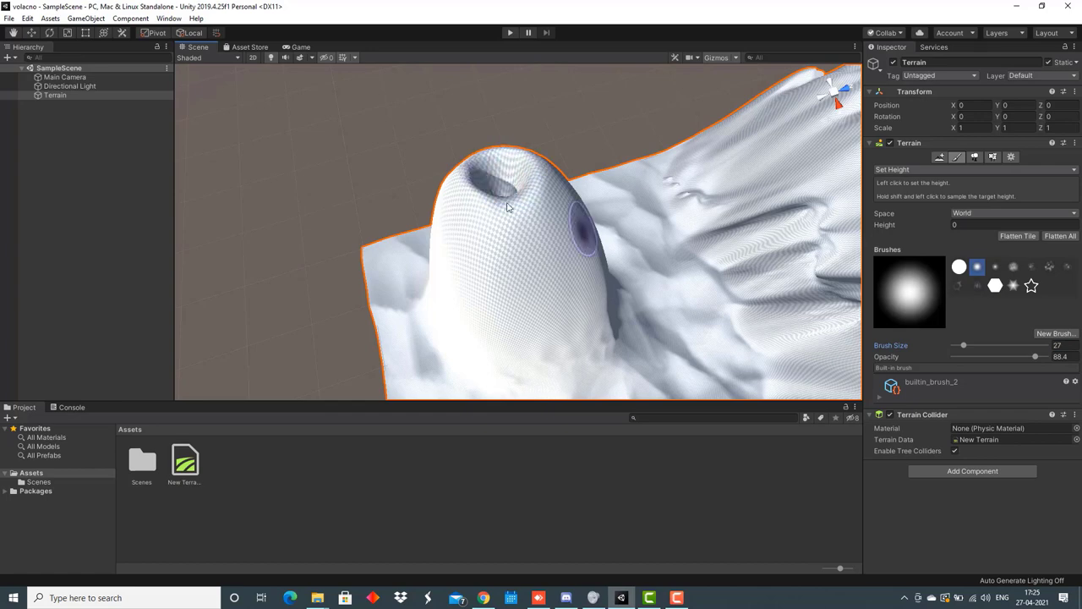
{"action": "mouse_move", "coordinate": [397, 163]}
{"action": "left_mouse_down", "text": "alt"}
{"action": "mouse_move", "coordinate": [510, 259]}
{"action": "mouse_move", "coordinate": [548, 161]}
{"action": "mouse_move", "coordinate": [699, 249]}
{"action": "mouse_move", "coordinate": [739, 209]}
{"action": "left_mouse_up", "text": "alt"}
{"action": "key", "text": "a"}
{"action": "left_click", "coordinate": [363, 238]}
{"action": "right_click_drag", "start_coordinate": [362, 238], "coordinate": [426, 216]}
{"action": "key", "text": "e"}
{"action": "left_click_drag", "start_coordinate": [426, 215], "coordinate": [913, 184], "text": "alt"}
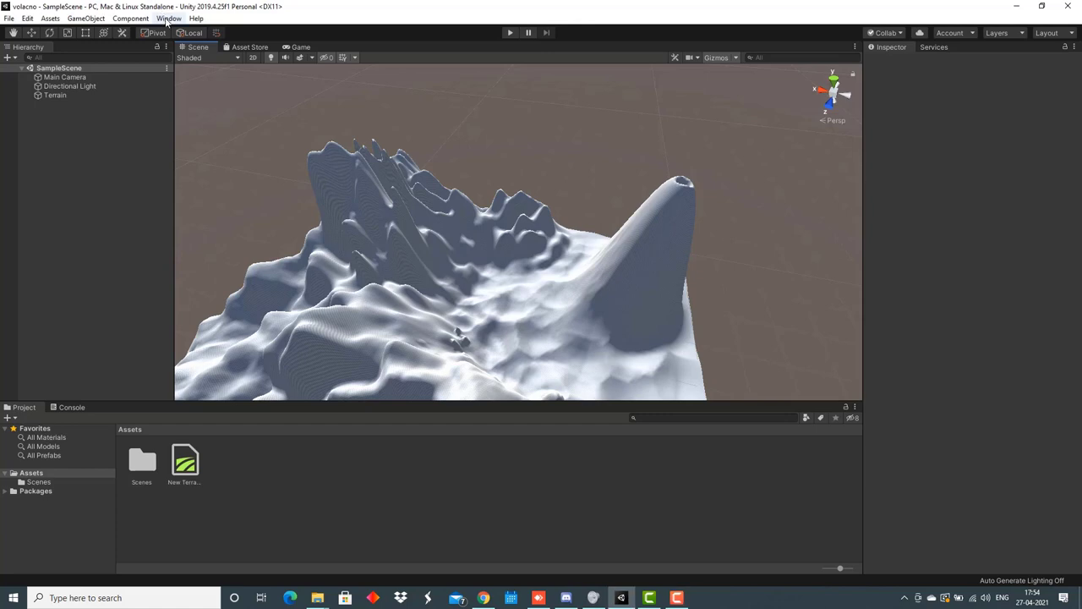
- Open the Package Manager and enable showing preview packages
{"action": "left_click", "coordinate": [169, 18]}
{"action": "left_click", "coordinate": [168, 19]}
{"action": "left_click", "coordinate": [167, 20]}
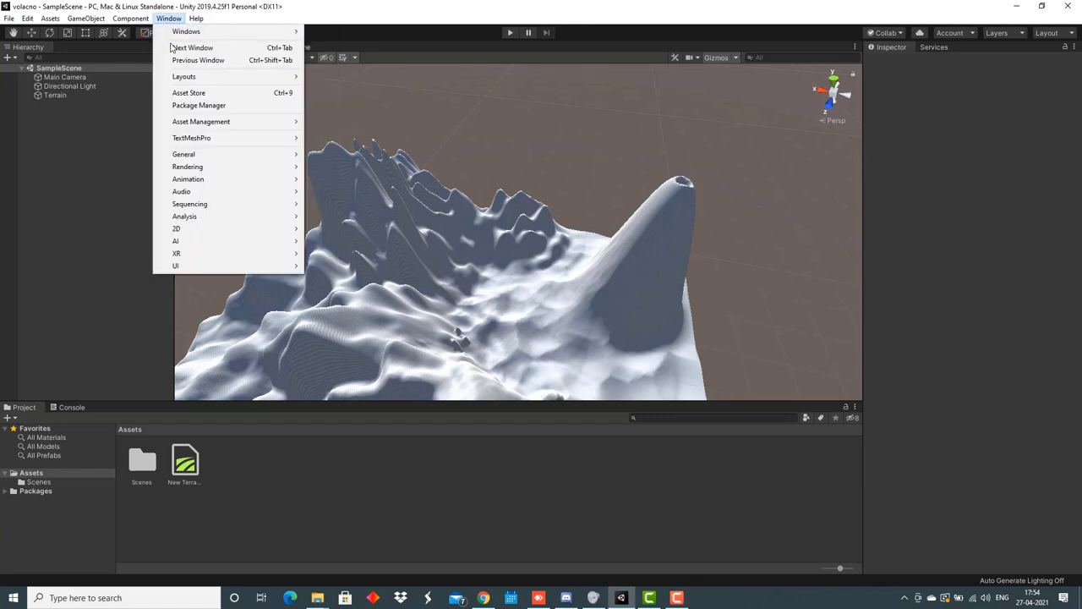
{"action": "left_click", "coordinate": [193, 104]}
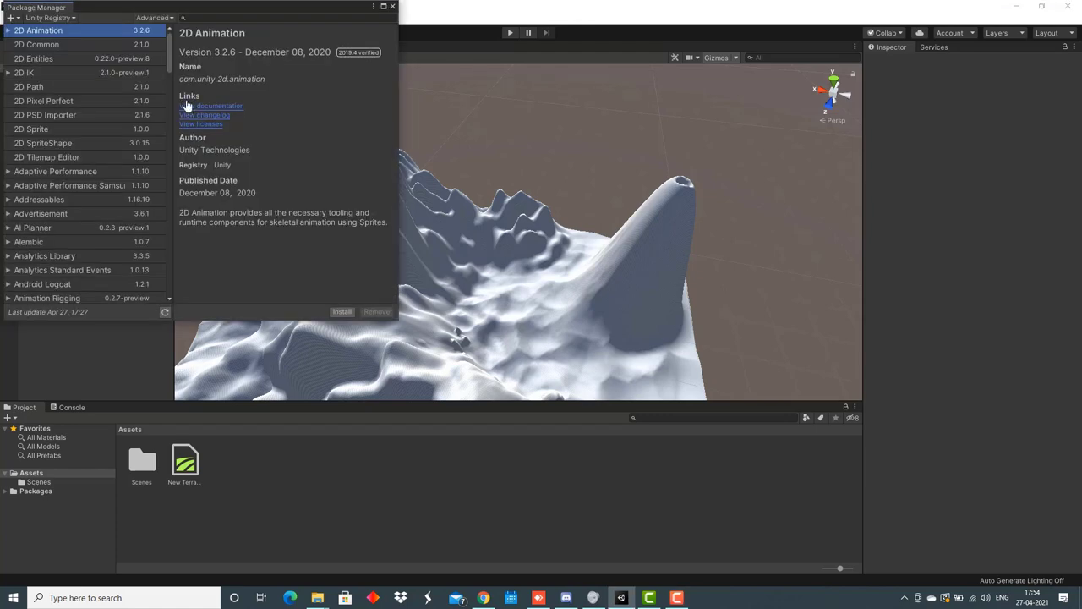
{"action": "left_click", "coordinate": [154, 18]}
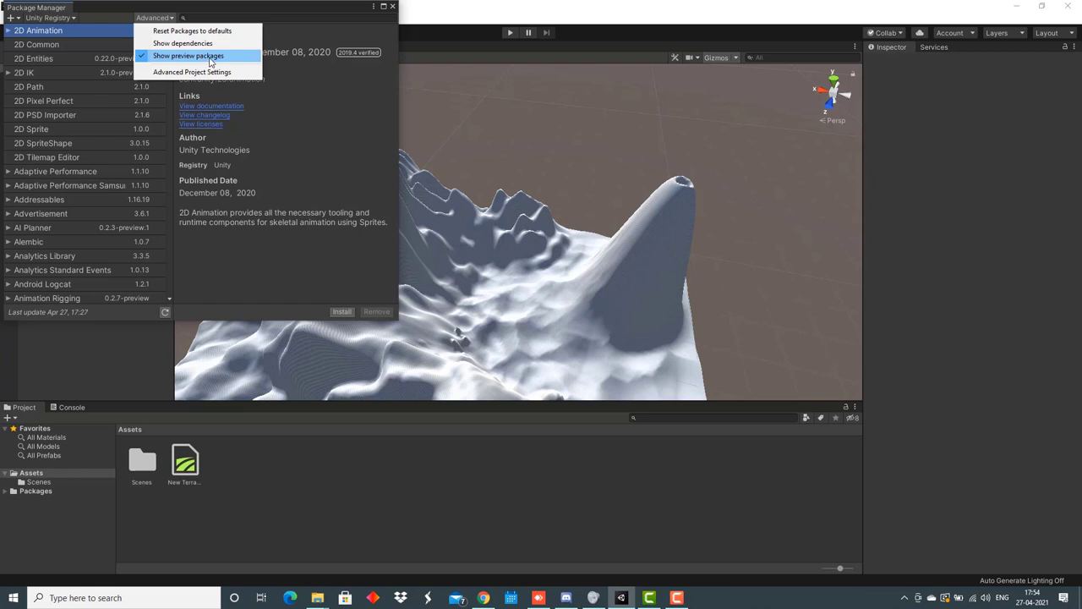
{"action": "left_click", "coordinate": [210, 56]}
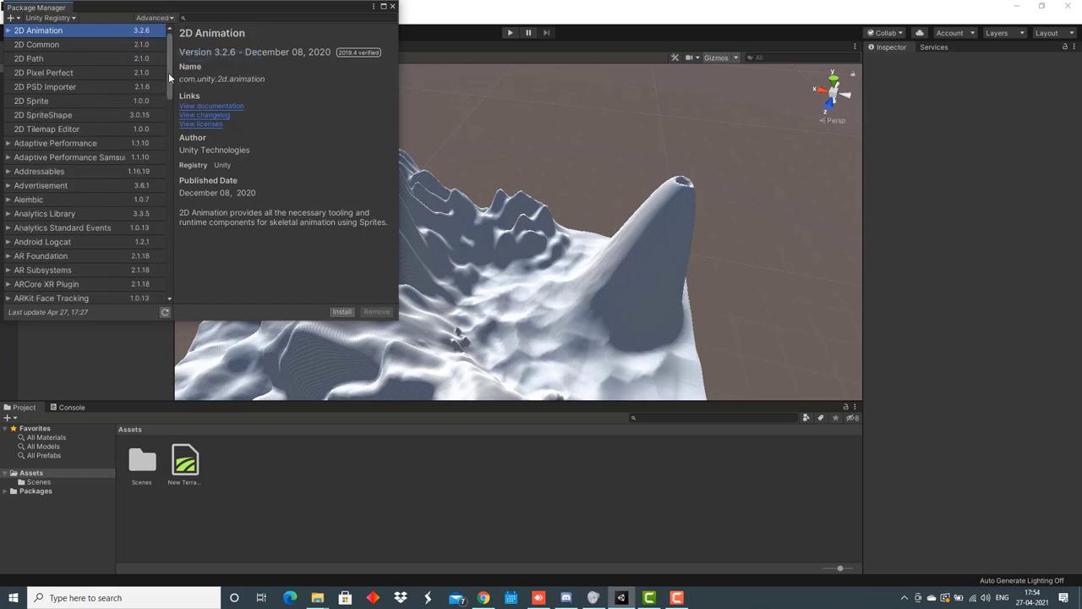
- Install the Terrain Tools 3.0.2-preview.3 package and close the Package Manager
{"action": "left_click_drag", "start_coordinate": [169, 72], "coordinate": [172, 241]}
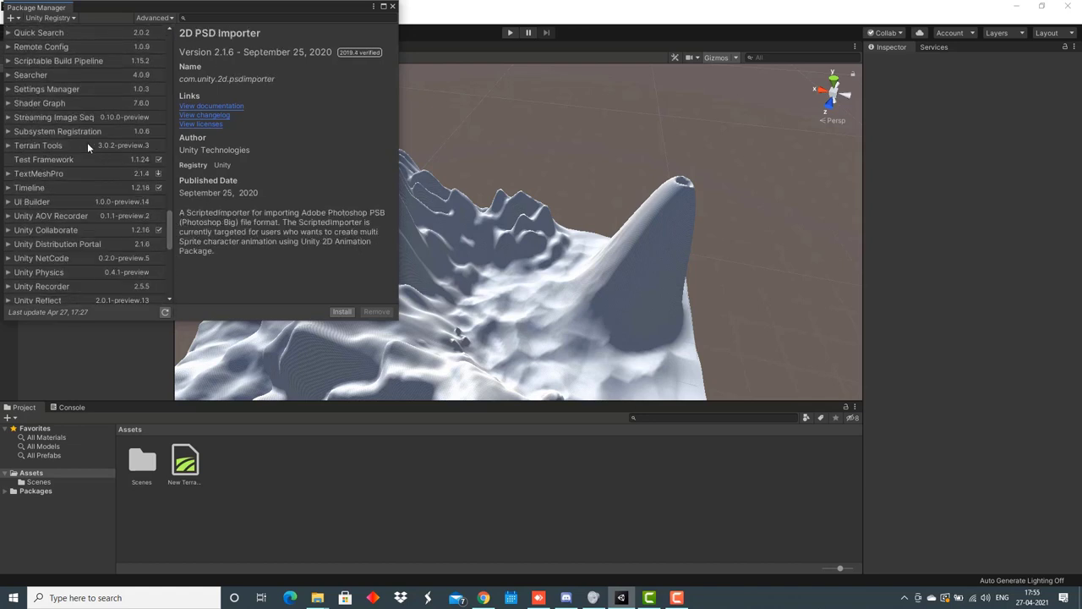
{"action": "left_click", "coordinate": [87, 145]}
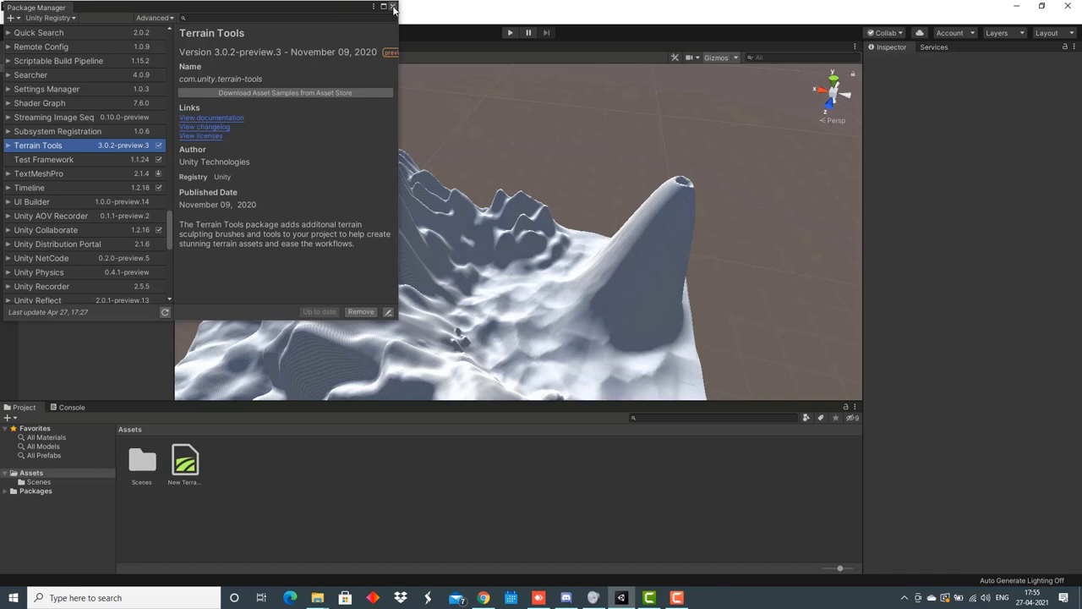
{"action": "left_click", "coordinate": [392, 7]}
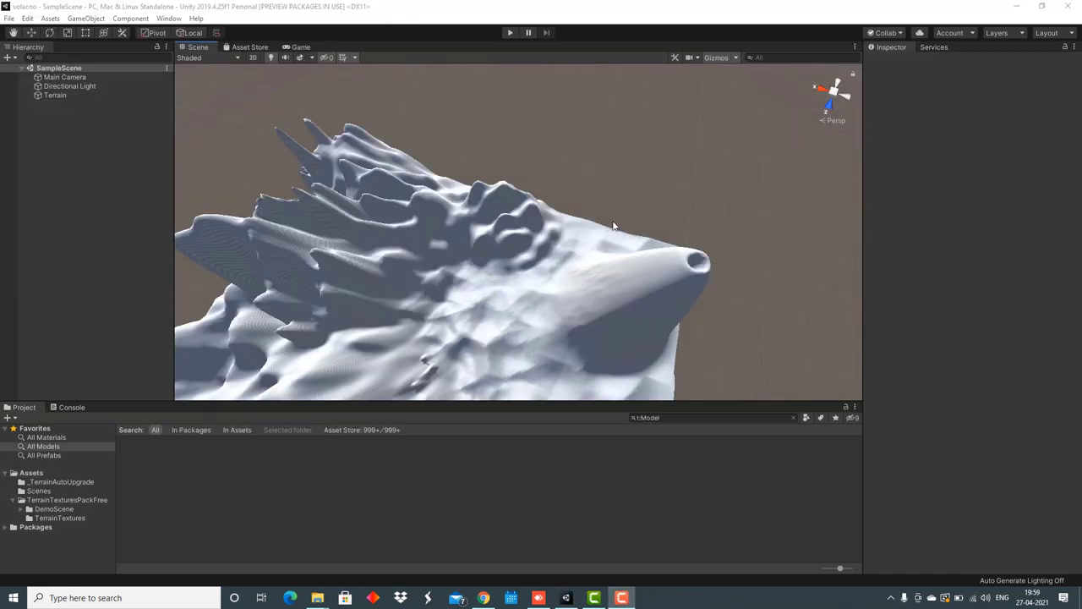
- Switch the terrain to Paint Texture and add the grass layer layer_GrassUV01GrassUV01_Nd668f1e20ece139b to its palette
{"action": "left_click", "coordinate": [88, 95]}
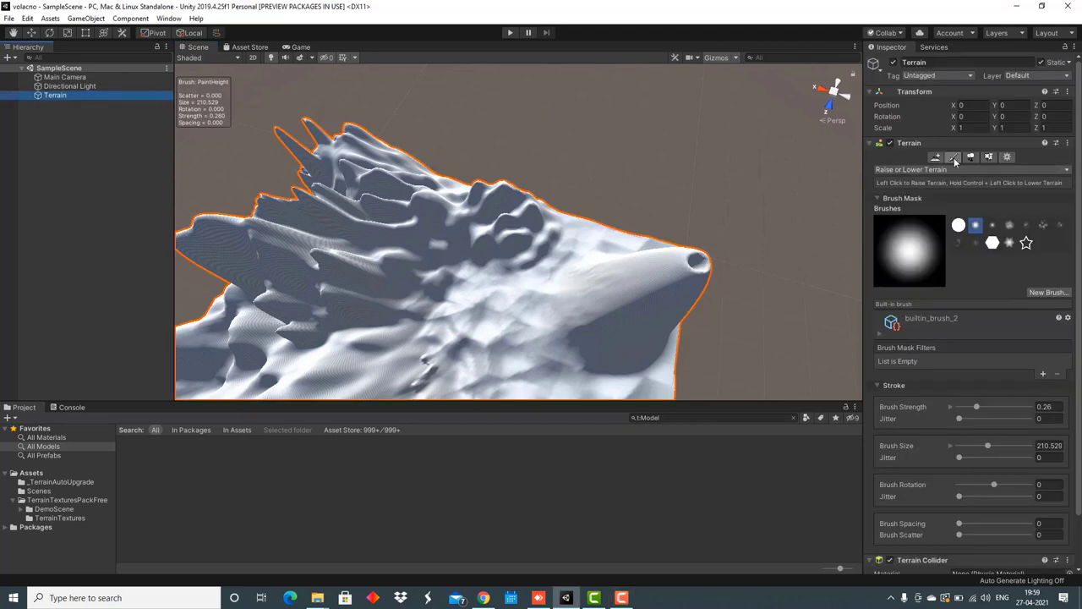
{"action": "left_click", "coordinate": [954, 158]}
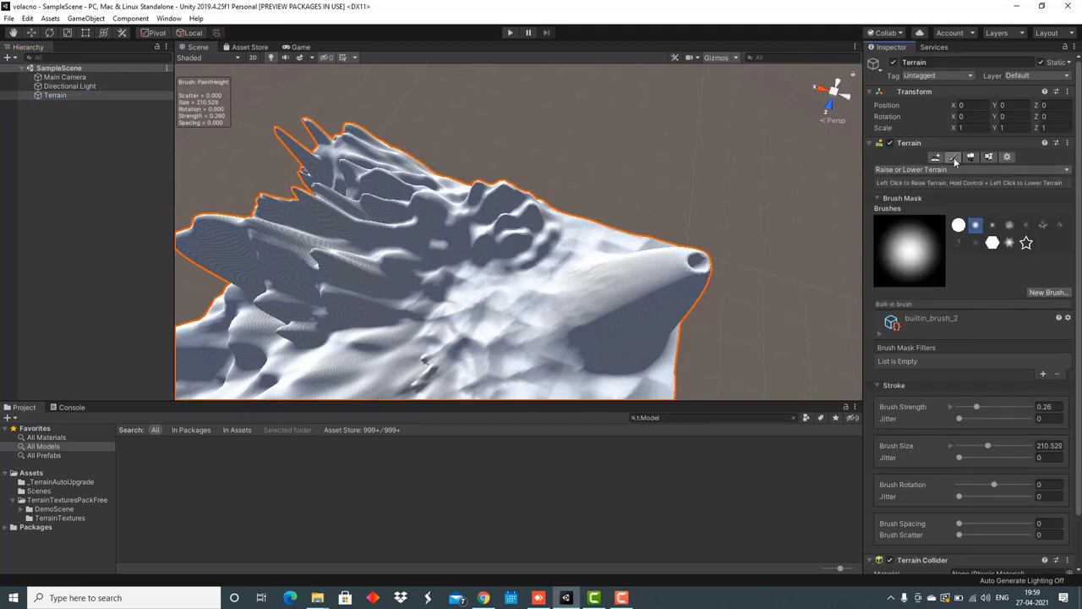
{"action": "left_click", "coordinate": [1067, 171]}
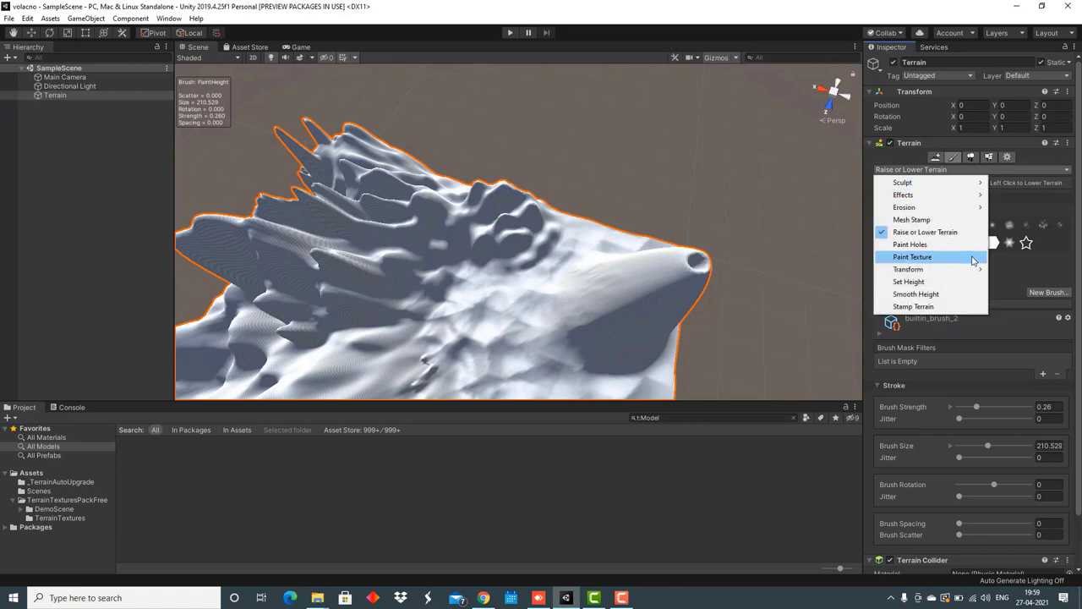
{"action": "left_click", "coordinate": [973, 258]}
{"action": "left_click_drag", "start_coordinate": [1077, 218], "coordinate": [1077, 417]}
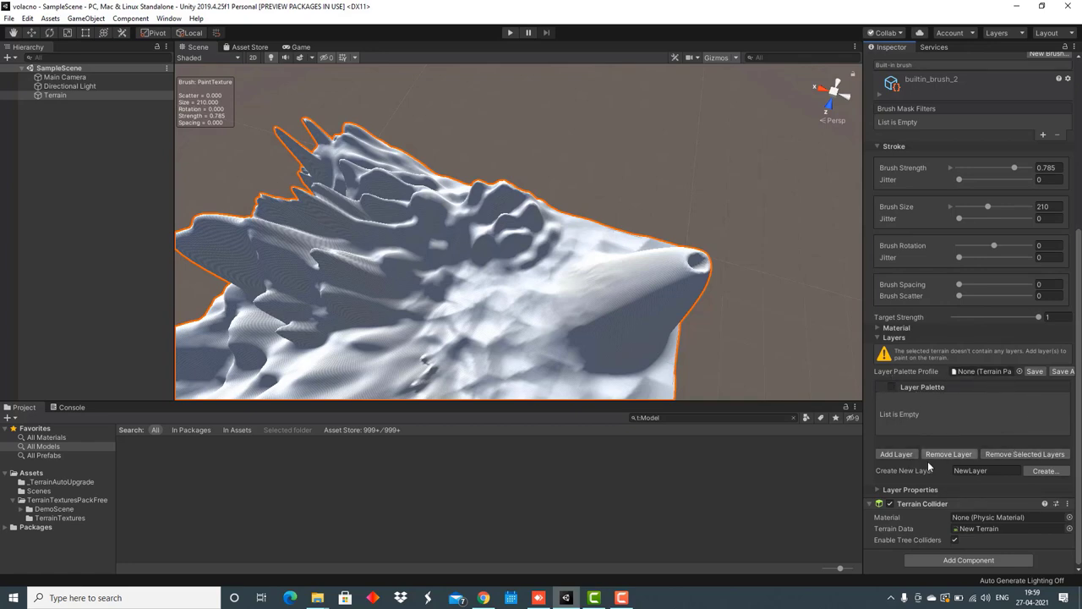
{"action": "left_click", "coordinate": [896, 454]}
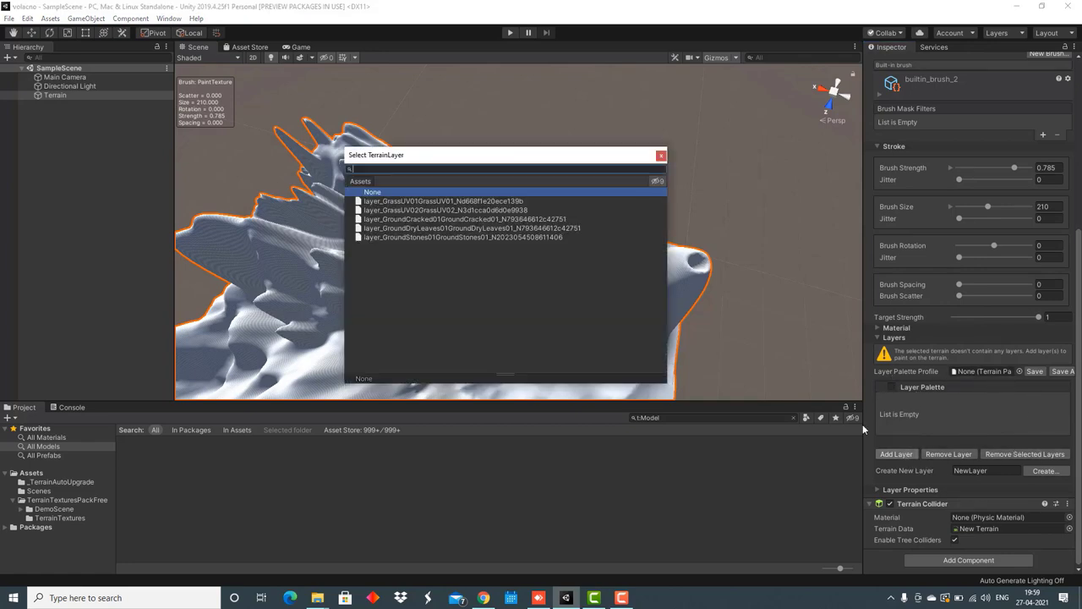
{"action": "double_click", "coordinate": [473, 200]}
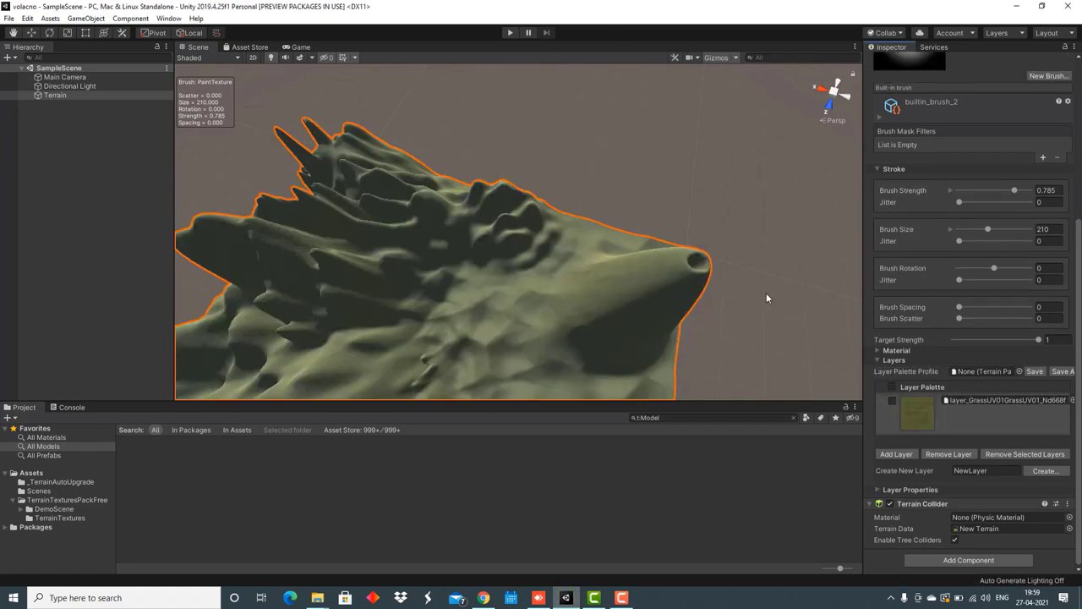
{"action": "mouse_move", "coordinate": [747, 273]}
{"action": "left_mouse_down", "text": "alt"}
{"action": "mouse_move", "coordinate": [493, 314]}
{"action": "mouse_move", "coordinate": [515, 229]}
{"action": "mouse_move", "coordinate": [420, 259]}
{"action": "mouse_move", "coordinate": [450, 275]}
{"action": "mouse_move", "coordinate": [519, 271]}
{"action": "mouse_move", "coordinate": [447, 284]}
{"action": "mouse_move", "coordinate": [507, 239]}
{"action": "left_mouse_up", "text": "alt"}
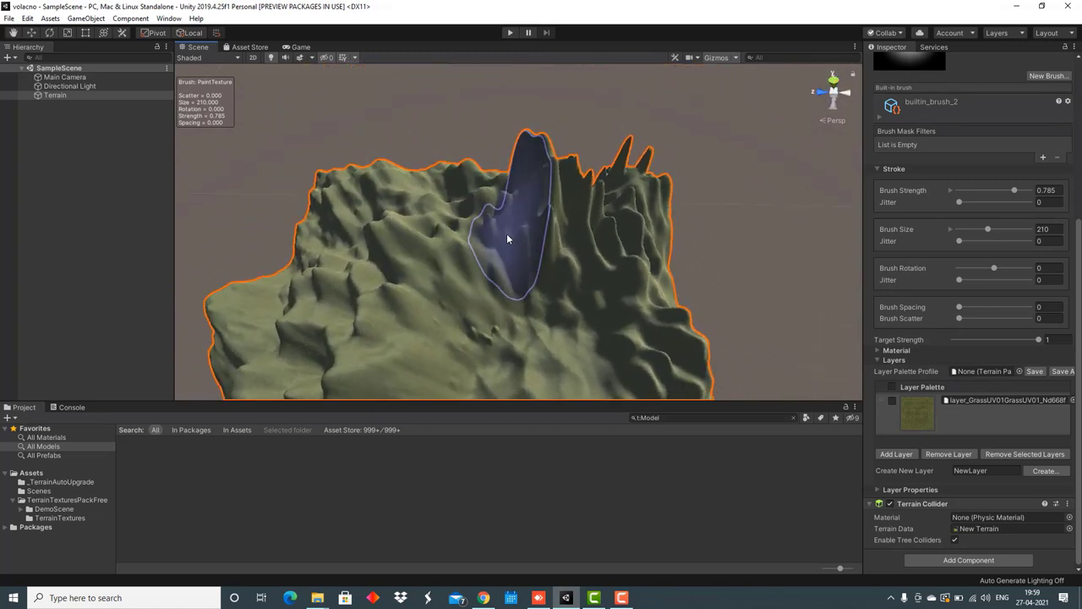
{"action": "left_click", "coordinate": [896, 454]}
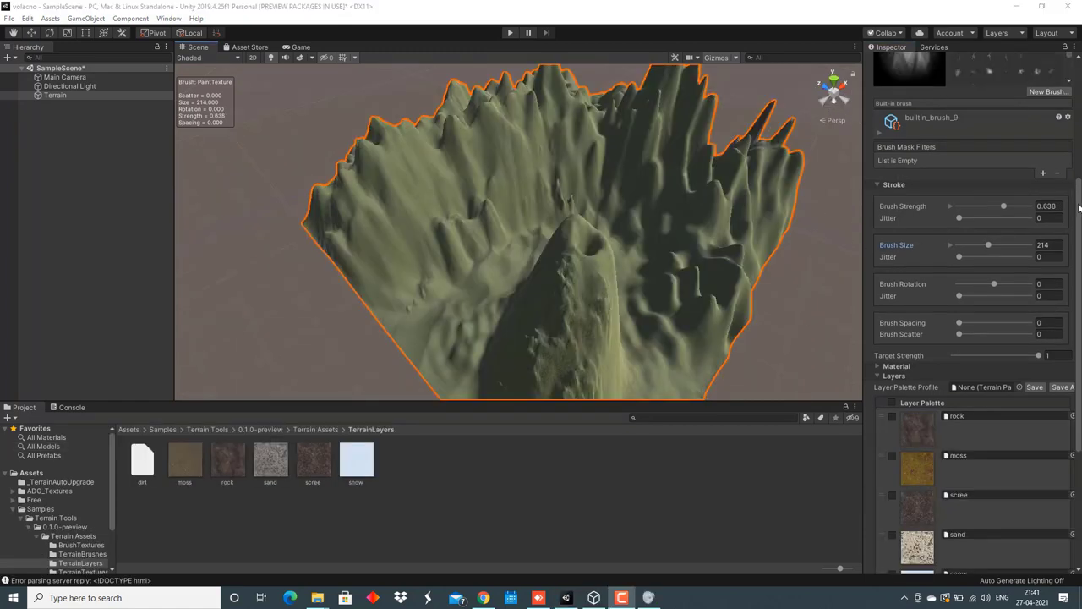
- Paint the rock layer over the whole terrain, including the mountain ring and cone, with builtin_brush_9 at size 214 and strength 0.638
{"action": "scroll", "coordinate": [1035, 306], "scroll_direction": "down", "scroll_amount": 5}
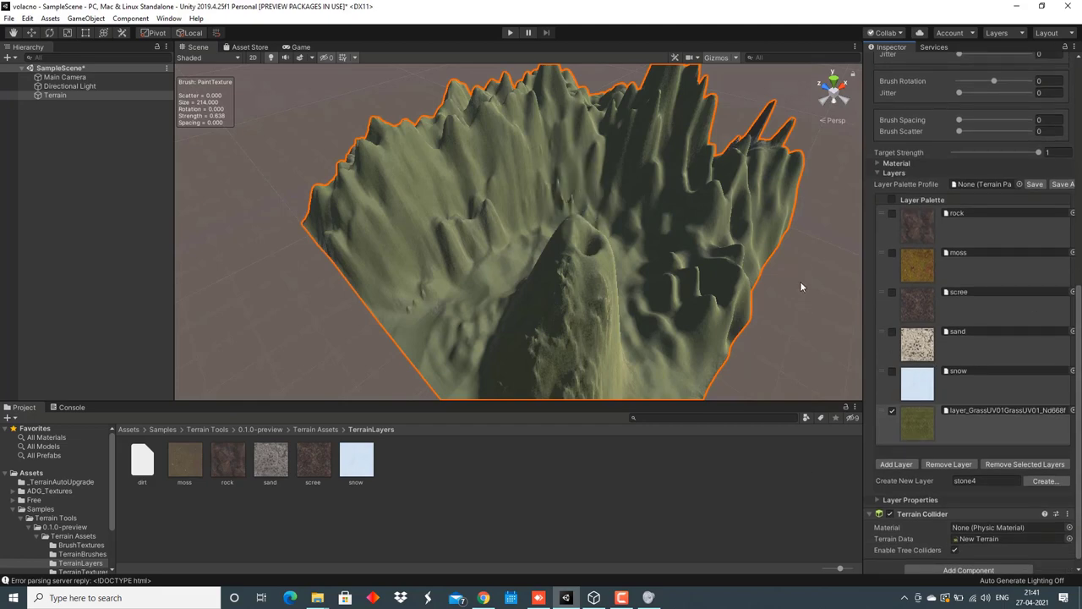
{"action": "left_click", "coordinate": [892, 213]}
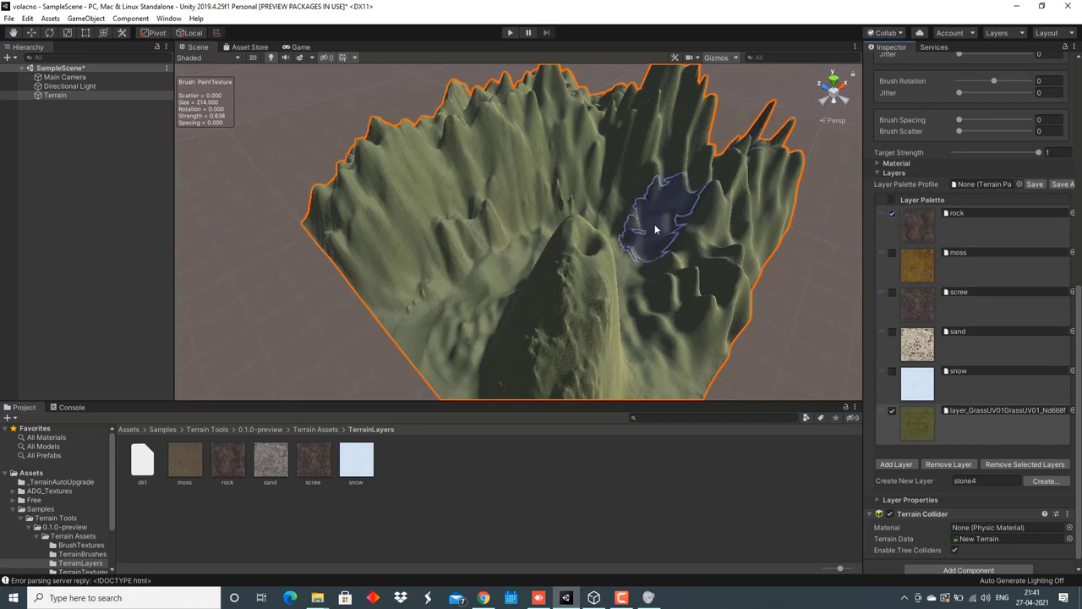
{"action": "left_click", "coordinate": [966, 223]}
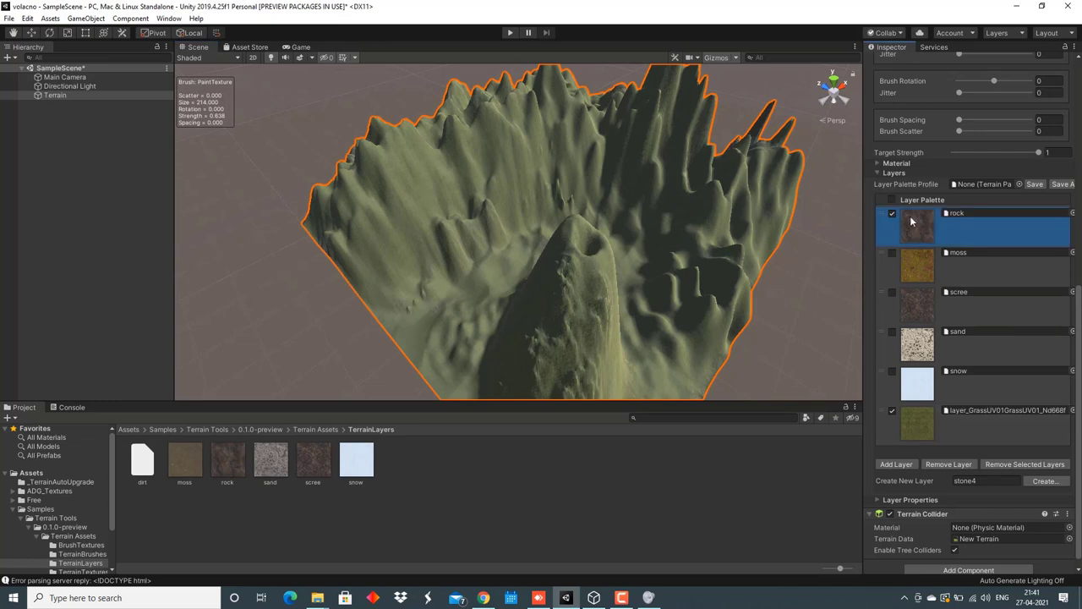
{"action": "mouse_move", "coordinate": [749, 211]}
{"action": "left_mouse_down"}
{"action": "mouse_move", "coordinate": [654, 273]}
{"action": "mouse_move", "coordinate": [690, 252]}
{"action": "mouse_move", "coordinate": [470, 224]}
{"action": "mouse_move", "coordinate": [466, 242]}
{"action": "mouse_move", "coordinate": [340, 203]}
{"action": "mouse_move", "coordinate": [440, 119]}
{"action": "mouse_move", "coordinate": [475, 351]}
{"action": "mouse_move", "coordinate": [430, 372]}
{"action": "mouse_move", "coordinate": [770, 203]}
{"action": "mouse_move", "coordinate": [560, 110]}
{"action": "mouse_move", "coordinate": [551, 128]}
{"action": "left_mouse_up"}
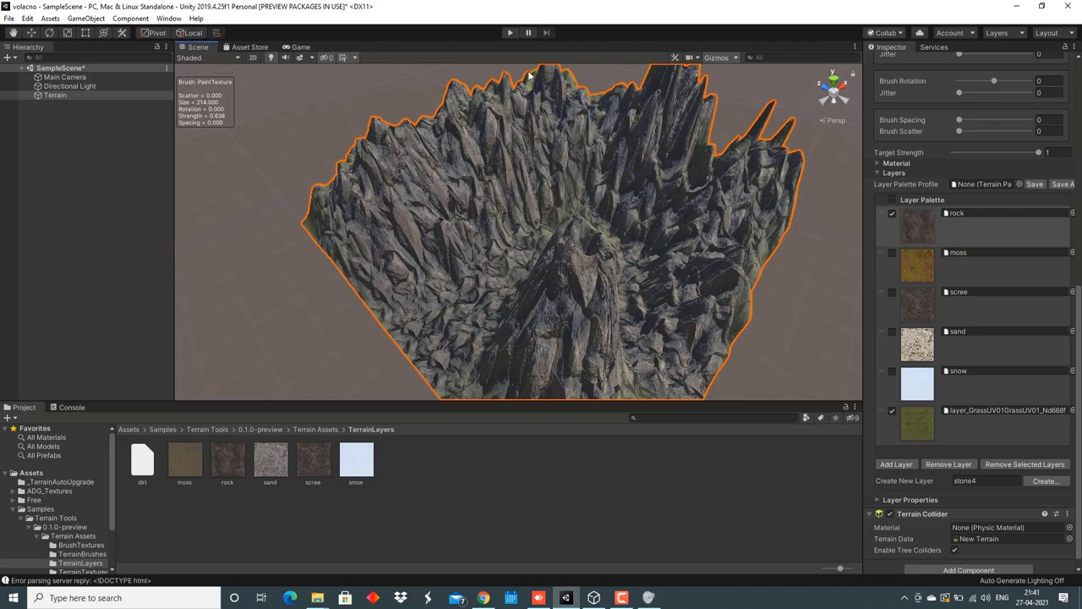
{"action": "mouse_move", "coordinate": [327, 203]}
{"action": "left_mouse_down"}
{"action": "mouse_move", "coordinate": [640, 290]}
{"action": "mouse_move", "coordinate": [701, 362]}
{"action": "mouse_move", "coordinate": [761, 169]}
{"action": "mouse_move", "coordinate": [568, 98]}
{"action": "left_mouse_up"}
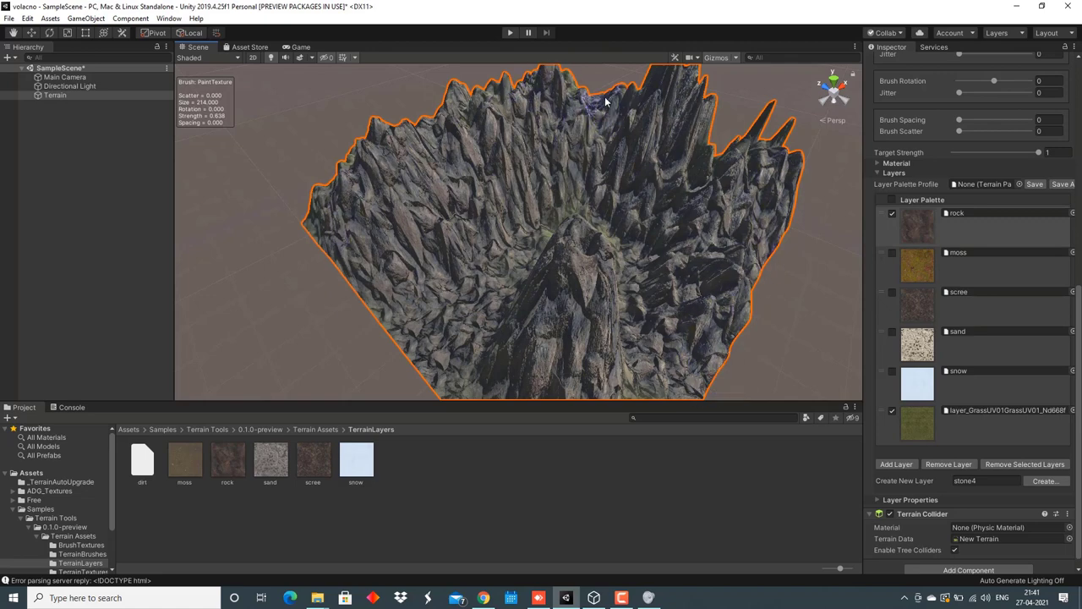
{"action": "left_click_drag", "start_coordinate": [610, 110], "coordinate": [617, 169], "text": "alt"}
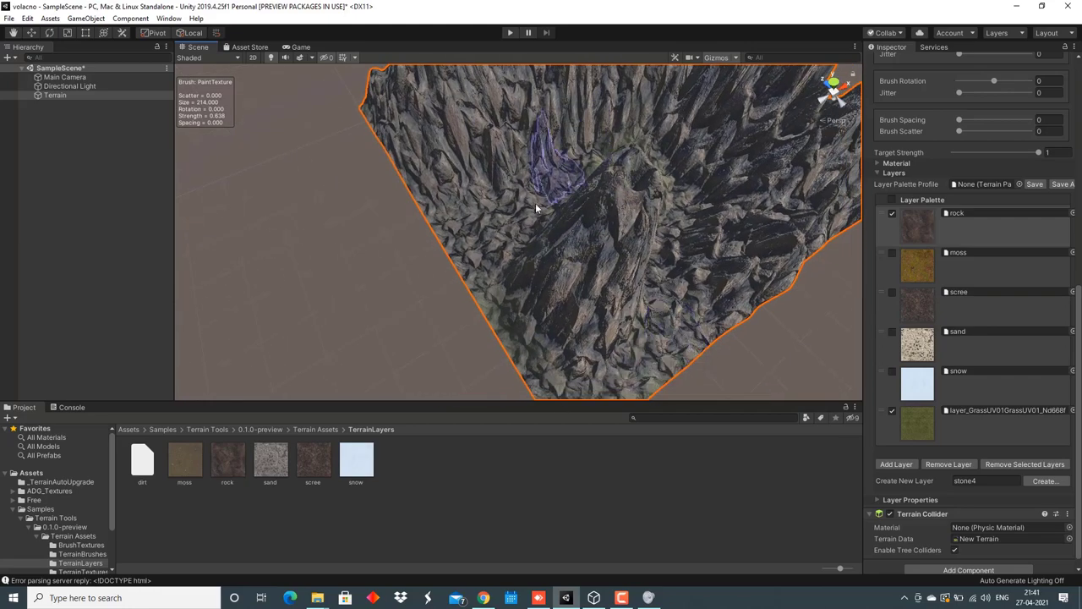
{"action": "left_click_drag", "start_coordinate": [618, 110], "coordinate": [630, 62], "text": "alt"}
{"action": "left_click_drag", "start_coordinate": [625, 199], "coordinate": [616, 158], "text": "alt"}
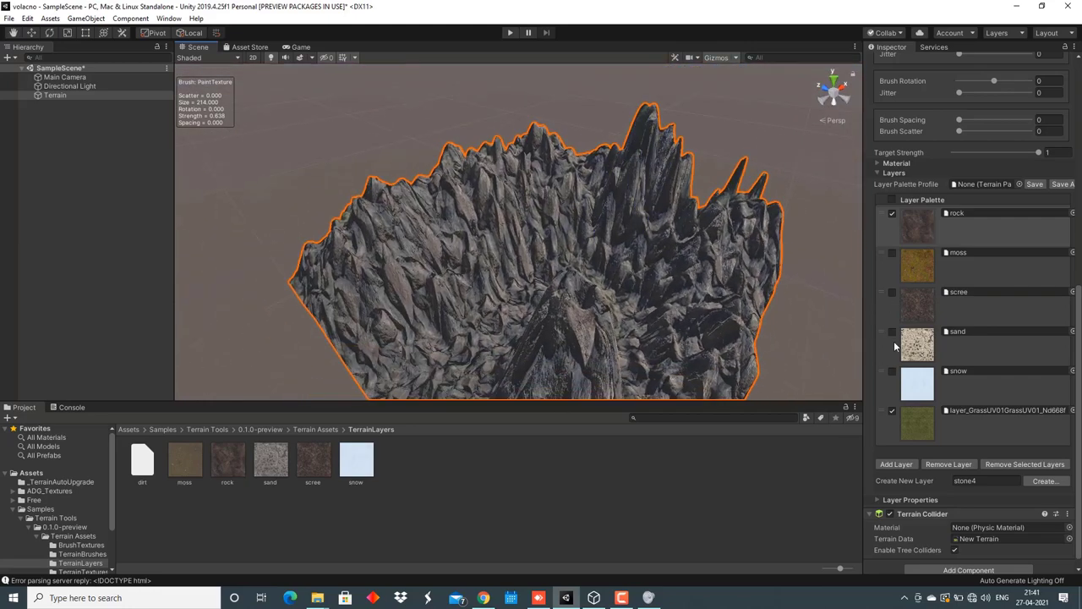
- Paint the sand layer over the cone and the ground around it, lowering the brush strength to 0.291
{"action": "left_click", "coordinate": [893, 215]}
{"action": "left_click", "coordinate": [973, 345]}
{"action": "mouse_move", "coordinate": [474, 329]}
{"action": "left_mouse_down"}
{"action": "mouse_move", "coordinate": [420, 391]}
{"action": "mouse_move", "coordinate": [554, 325]}
{"action": "left_mouse_up"}
{"action": "left_click_drag", "start_coordinate": [1078, 338], "coordinate": [1078, 274]}
{"action": "left_click_drag", "start_coordinate": [1005, 126], "coordinate": [979, 126]}
{"action": "mouse_move", "coordinate": [623, 195]}
{"action": "left_mouse_down"}
{"action": "mouse_move", "coordinate": [691, 343]}
{"action": "mouse_move", "coordinate": [701, 339]}
{"action": "left_mouse_up"}
- Paint the moss layer across the inner slopes of the mountain ring behind the cone
{"action": "left_click", "coordinate": [892, 376]}
{"action": "mouse_move", "coordinate": [372, 279]}
{"action": "left_mouse_down"}
{"action": "mouse_move", "coordinate": [435, 290]}
{"action": "mouse_move", "coordinate": [640, 275]}
{"action": "mouse_move", "coordinate": [701, 251]}
{"action": "mouse_move", "coordinate": [602, 265]}
{"action": "left_mouse_up"}
{"action": "right_click_drag", "start_coordinate": [602, 265], "coordinate": [601, 255]}
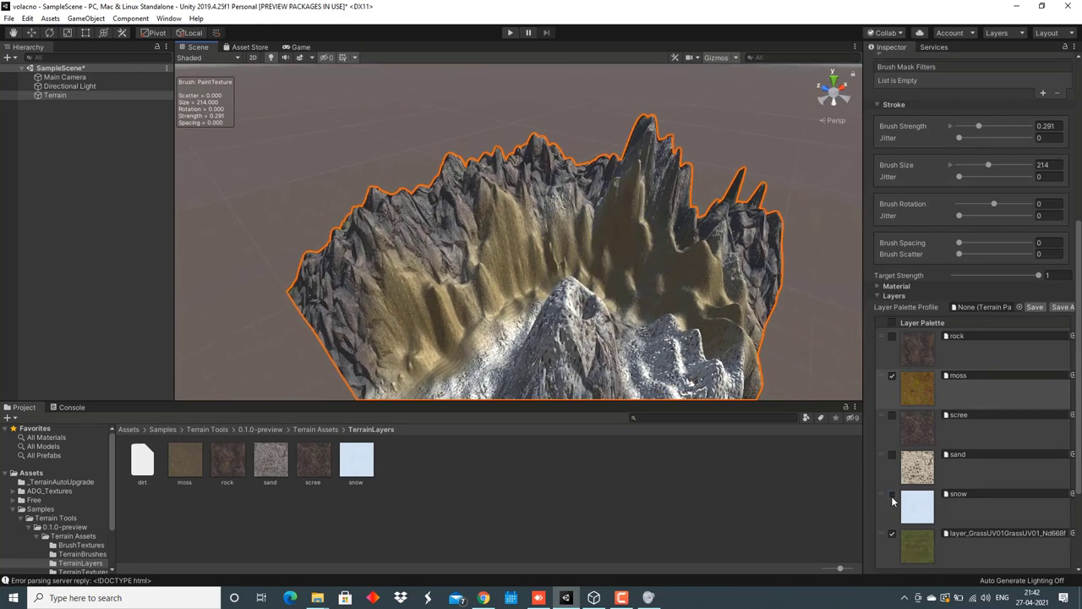
- Paint the snow layer over the thin-spiked peaks at the terrain's edge with brush size 214 and strength 0.291
{"action": "left_click", "coordinate": [892, 494]}
{"action": "left_click", "coordinate": [957, 505]}
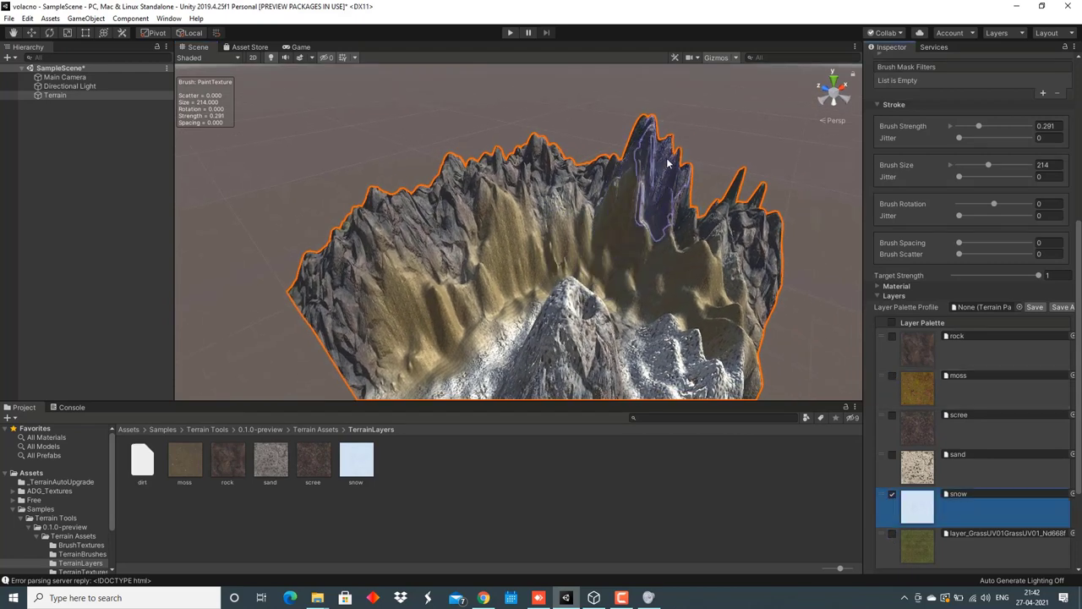
{"action": "left_click_drag", "start_coordinate": [744, 204], "coordinate": [747, 204]}
{"action": "left_click_drag", "start_coordinate": [393, 263], "coordinate": [457, 178]}
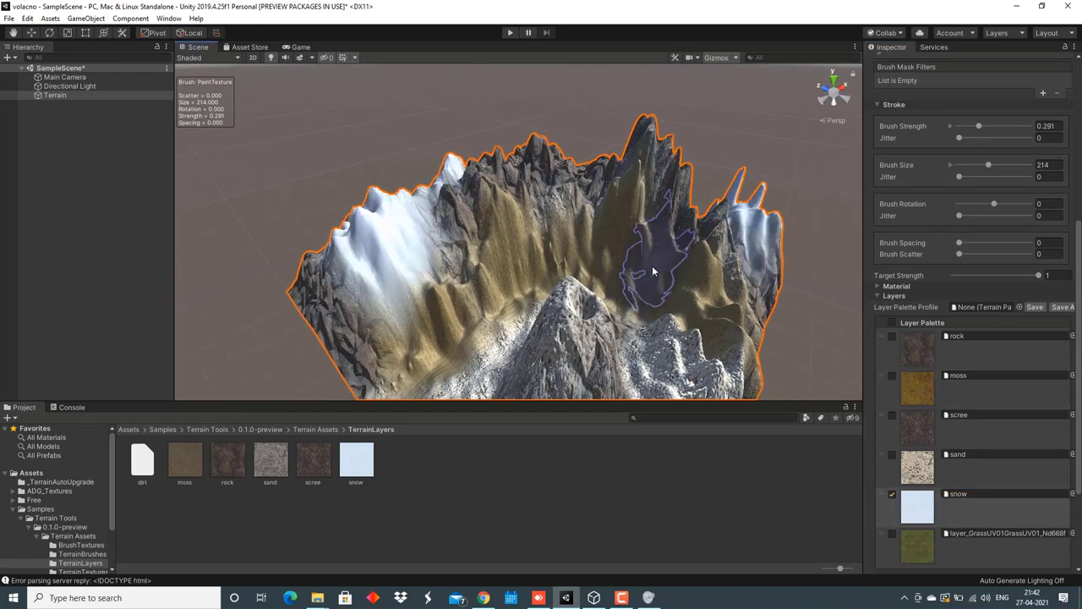
{"action": "key", "text": "ctrl+z"}
{"action": "key", "text": "z"}
- Paint snow onto the remaining mountain peaks with a different brush mask at size 88
{"action": "left_click_drag", "start_coordinate": [1078, 283], "coordinate": [1078, 146]}
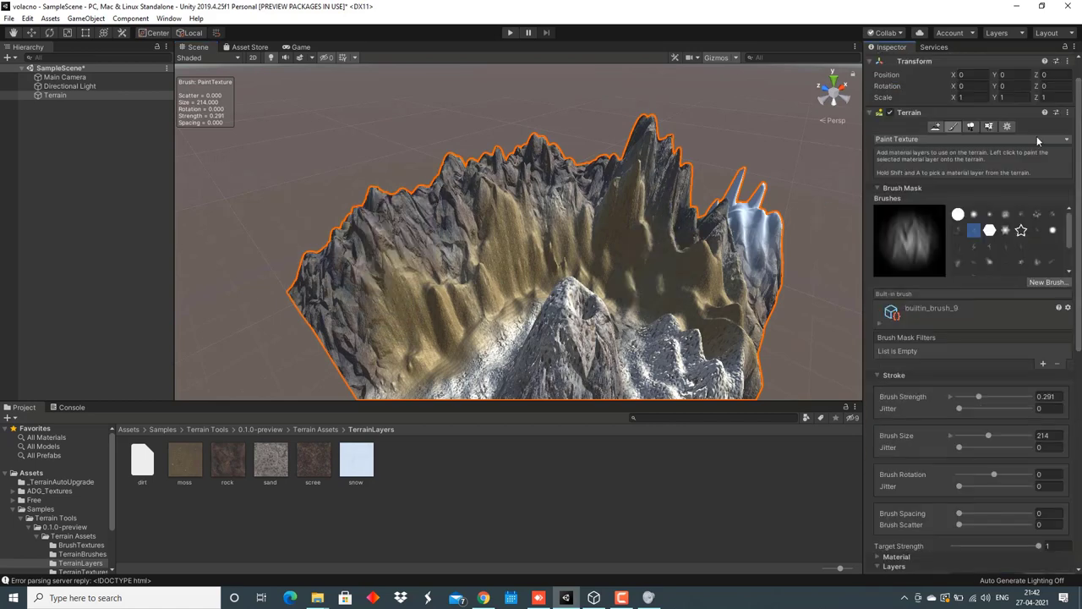
{"action": "left_click", "coordinate": [990, 214]}
{"action": "left_click_drag", "start_coordinate": [386, 249], "coordinate": [393, 197]}
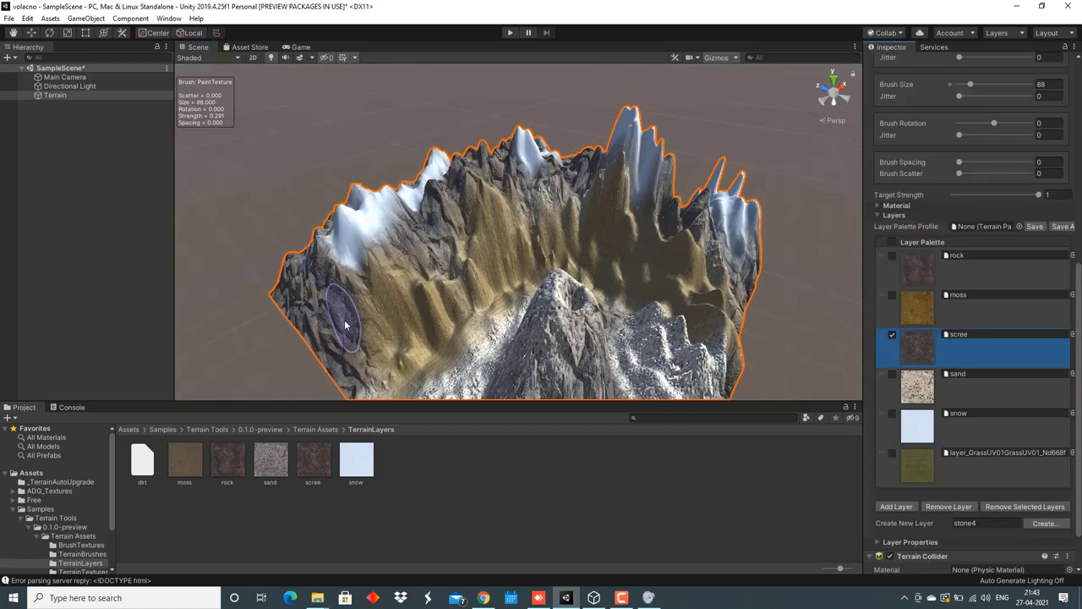
- Paint scree on the lower slopes beside the cone, and sand around its foot with terrainstamp_flatmountain01 at size 88 and strength 0.118
{"action": "mouse_move", "coordinate": [345, 314]}
{"action": "left_mouse_down"}
{"action": "mouse_move", "coordinate": [397, 355]}
{"action": "mouse_move", "coordinate": [440, 364]}
{"action": "left_mouse_up"}
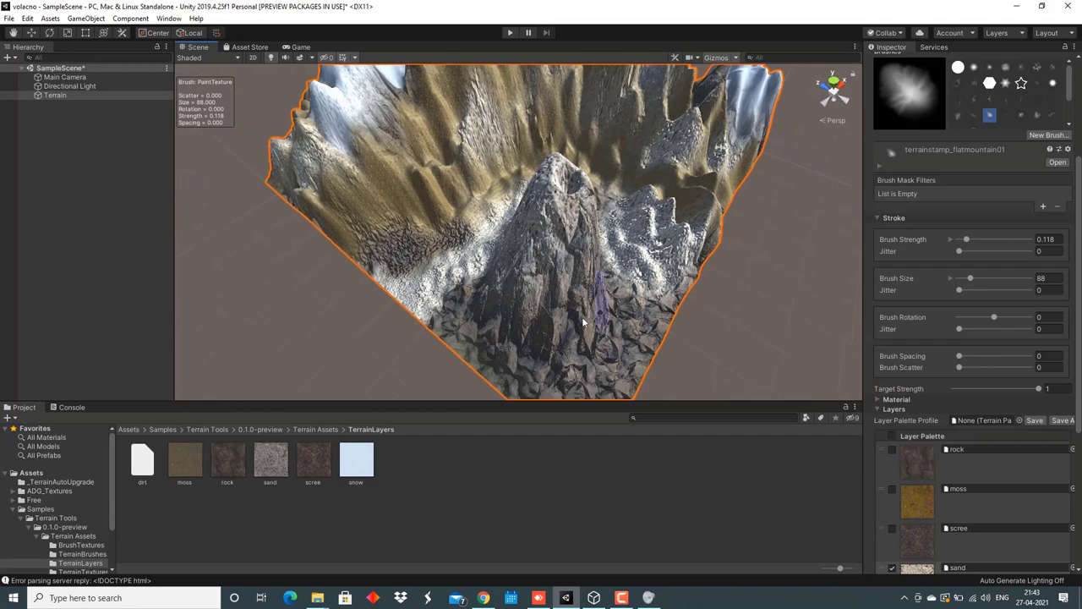
{"action": "mouse_move", "coordinate": [440, 372]}
{"action": "left_mouse_down"}
{"action": "mouse_move", "coordinate": [524, 339]}
{"action": "mouse_move", "coordinate": [651, 321]}
{"action": "left_mouse_up"}
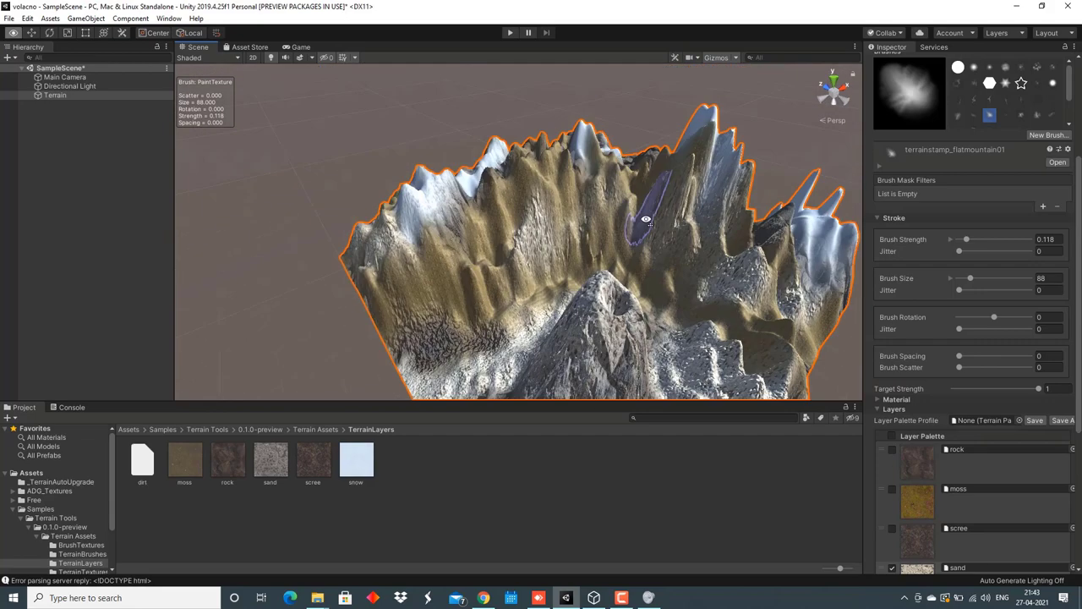
{"action": "scroll", "coordinate": [907, 508], "scroll_direction": "down", "scroll_amount": 3}
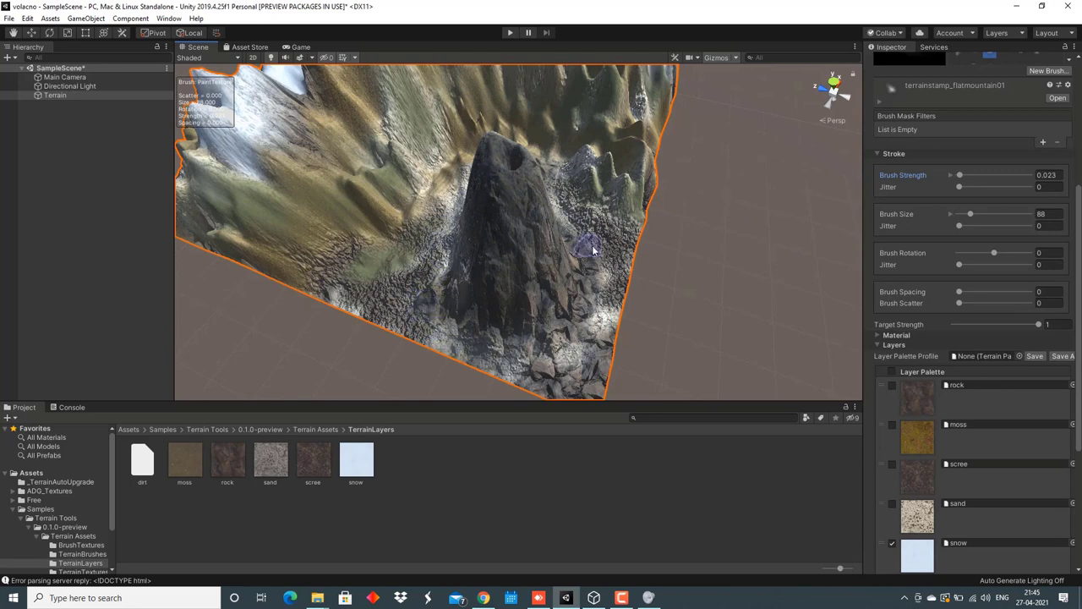
- Paint the sand layer around the cone's base with a different brush mask at size 88 and strength 0.228
{"action": "scroll", "coordinate": [900, 328], "scroll_direction": "down", "scroll_amount": 5}
{"action": "left_click", "coordinate": [892, 335]}
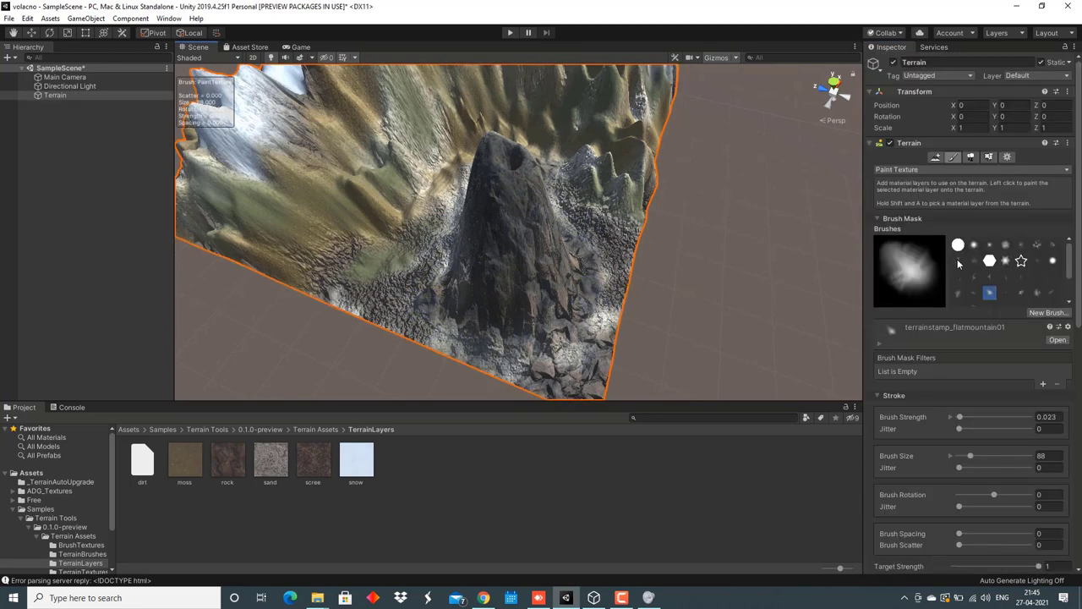
{"action": "left_click", "coordinate": [958, 260]}
{"action": "left_click", "coordinate": [976, 427]}
{"action": "scroll", "coordinate": [976, 427], "scroll_direction": "down", "scroll_amount": 6}
{"action": "left_click", "coordinate": [917, 409]}
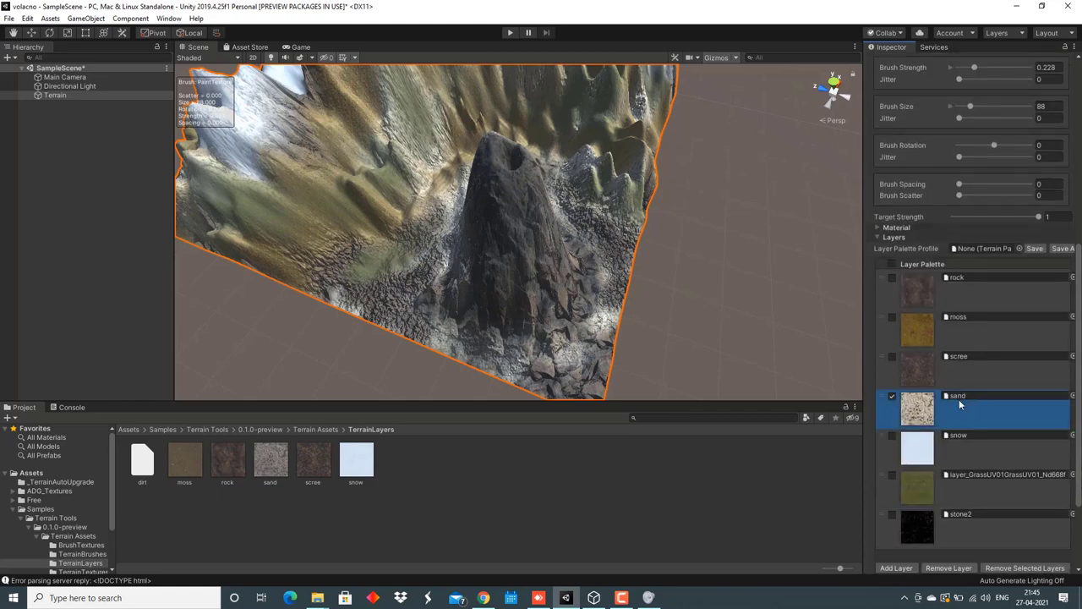
{"action": "mouse_move", "coordinate": [602, 308]}
{"action": "left_mouse_down"}
{"action": "mouse_move", "coordinate": [592, 221]}
{"action": "mouse_move", "coordinate": [398, 264]}
{"action": "mouse_move", "coordinate": [461, 181]}
{"action": "mouse_move", "coordinate": [440, 106]}
{"action": "mouse_move", "coordinate": [567, 300]}
{"action": "mouse_move", "coordinate": [535, 255]}
{"action": "mouse_move", "coordinate": [437, 212]}
{"action": "left_mouse_up"}
- Paint the moss layer over the scree patch on the lower slope beside the cone
{"action": "left_click", "coordinate": [915, 332]}
{"action": "left_click", "coordinate": [892, 317]}
{"action": "mouse_move", "coordinate": [354, 317]}
{"action": "left_mouse_down"}
{"action": "mouse_move", "coordinate": [453, 266]}
{"action": "mouse_move", "coordinate": [380, 343]}
{"action": "left_mouse_up"}
- Make rock the active paint layer and deselect the terrain
{"action": "left_click", "coordinate": [892, 278]}
{"action": "left_click", "coordinate": [955, 293]}
{"action": "left_click", "coordinate": [759, 297]}
{"action": "left_click_drag", "start_coordinate": [759, 296], "coordinate": [782, 298], "text": "alt"}
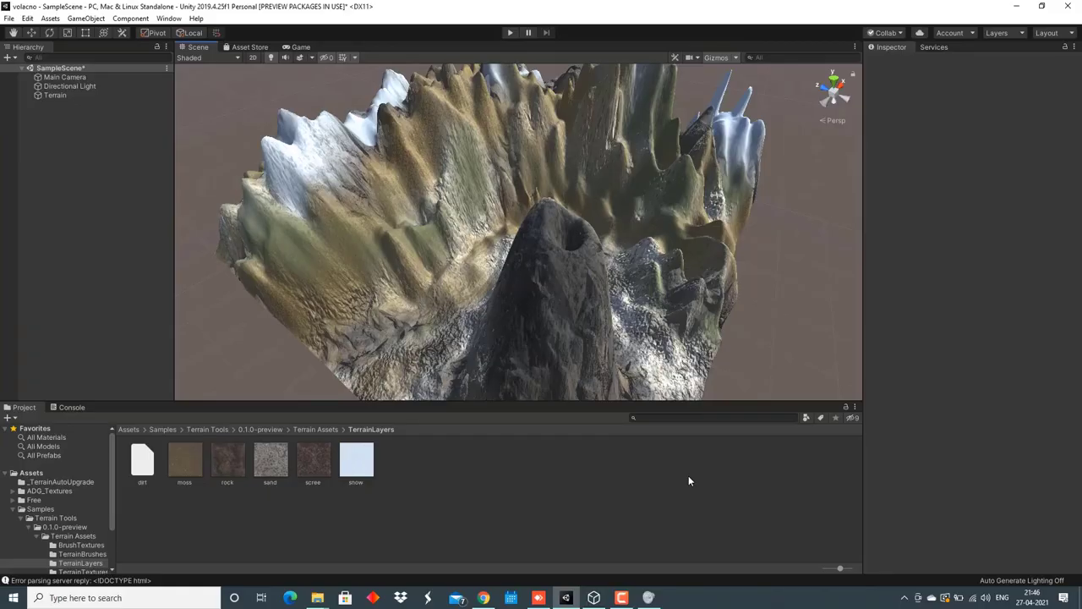
{"action": "left_click_drag", "start_coordinate": [653, 262], "coordinate": [587, 251], "text": "alt"}
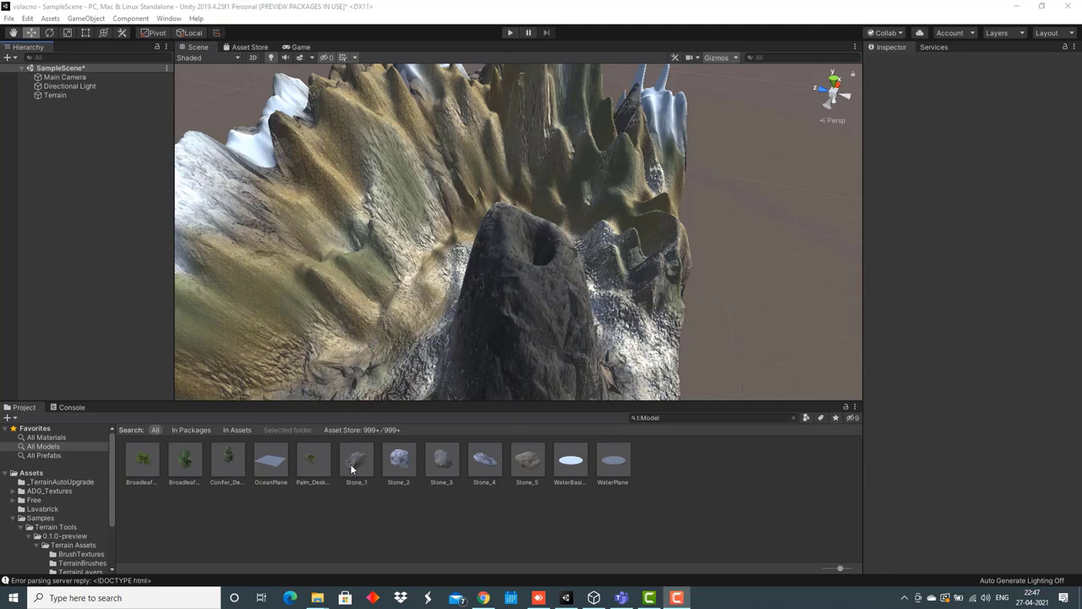
- Place the Stone_1 model in the scene beside the terrain and select it
{"action": "left_click_drag", "start_coordinate": [352, 469], "coordinate": [738, 269]}
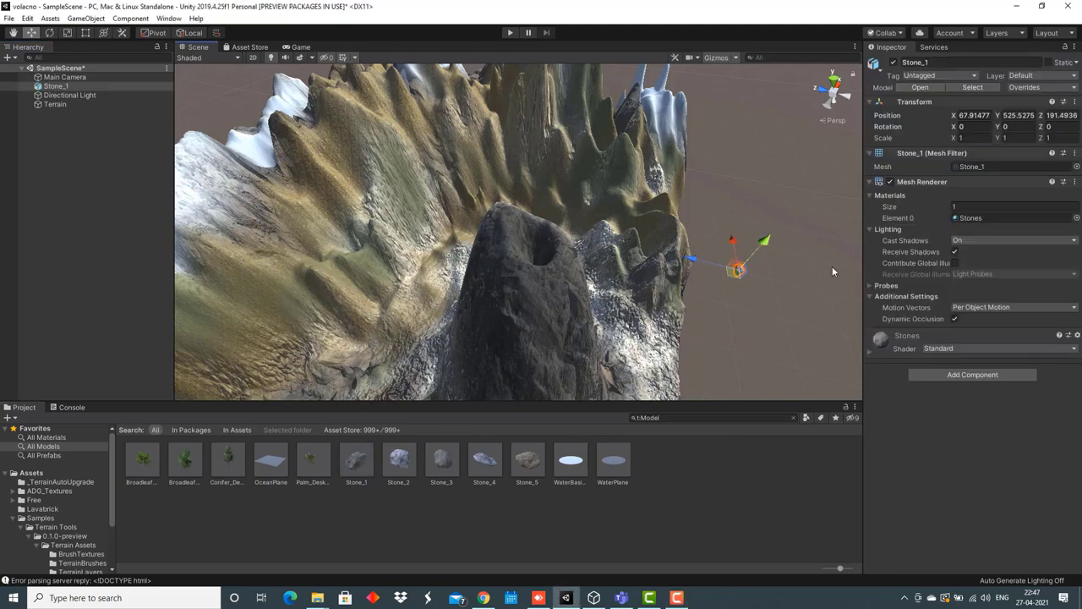
{"action": "left_click", "coordinate": [798, 295]}
{"action": "left_click", "coordinate": [739, 268]}
- Set the stone's scale to 10 on the X, Y and Z axes
{"action": "key", "text": "BackSpace"}
{"action": "type", "text": "10"}
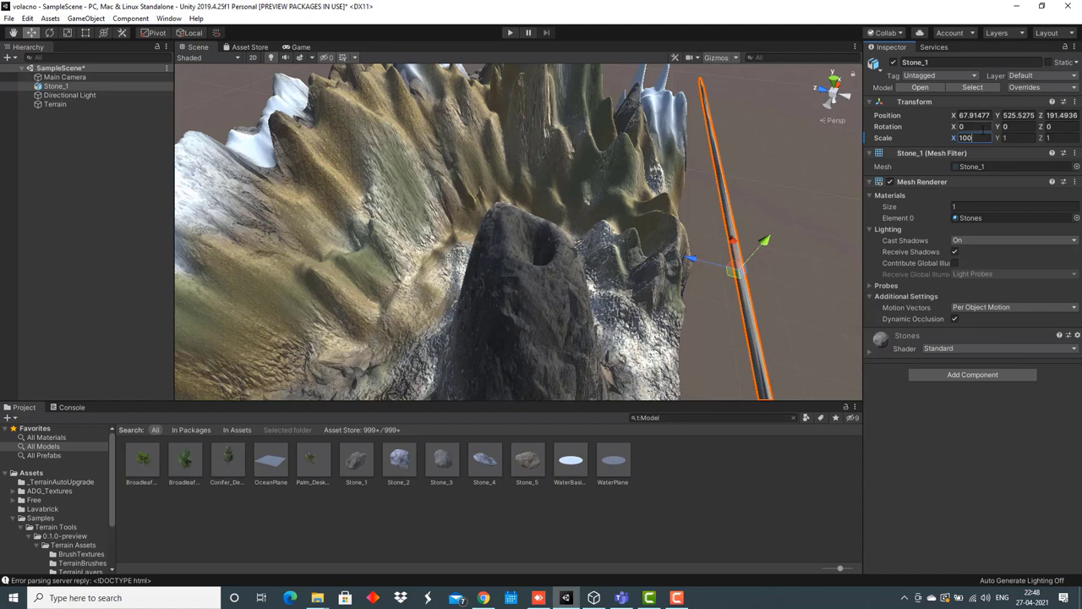
{"action": "left_click", "coordinate": [1011, 137]}
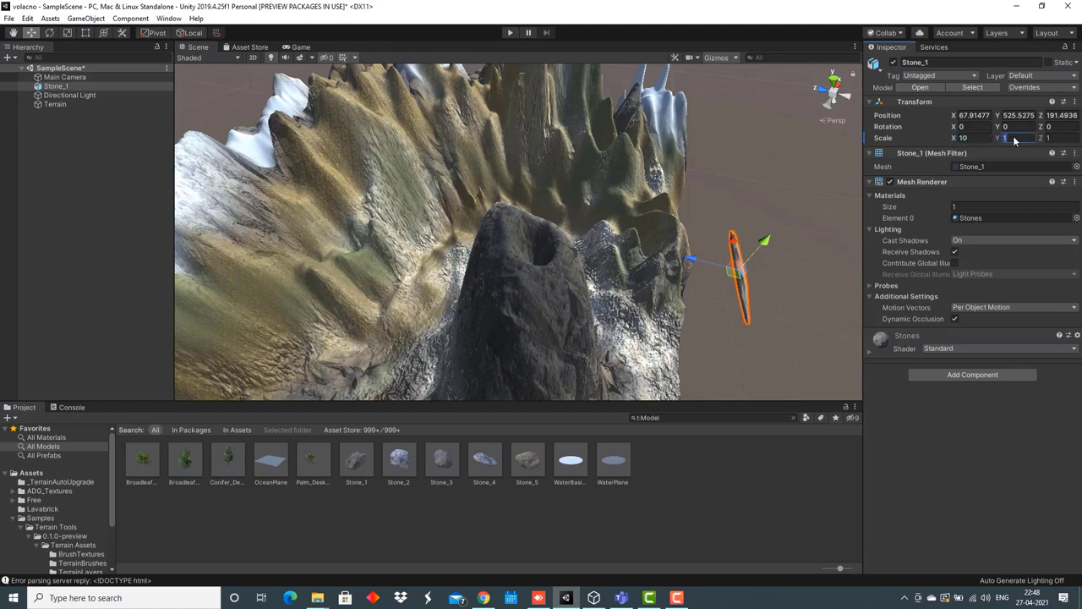
{"action": "type", "text": "10"}
{"action": "left_click", "coordinate": [1057, 138]}
{"action": "type", "text": "1"}
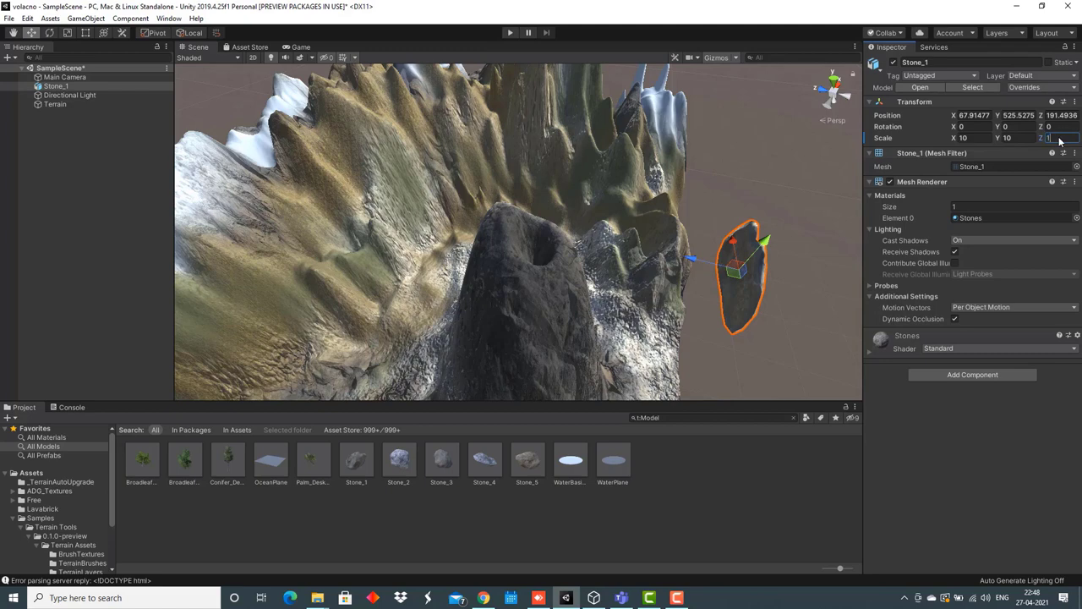
{"action": "type", "text": "0"}
- Move the stone into the volcano's crater, at about X 162.5, Y 398, Z 224
{"action": "left_click_drag", "start_coordinate": [735, 264], "coordinate": [538, 349]}
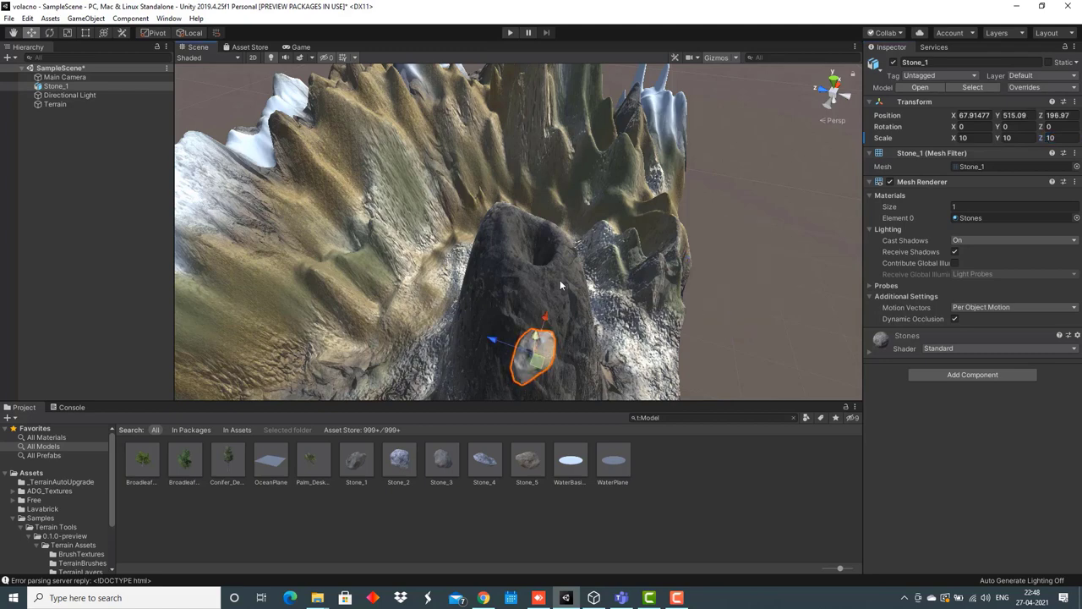
{"action": "left_click_drag", "start_coordinate": [547, 319], "coordinate": [559, 229]}
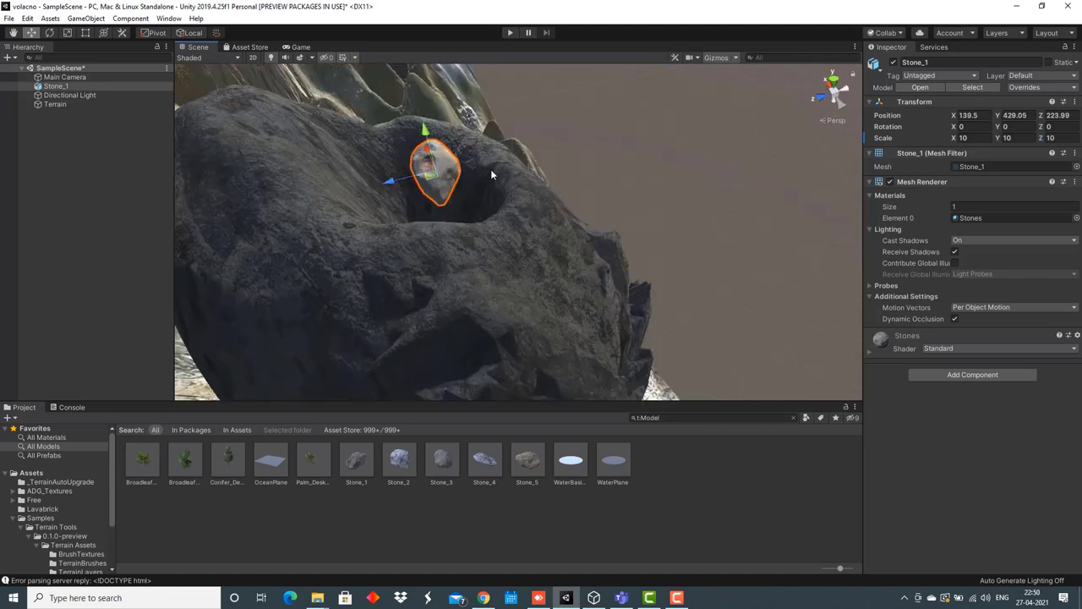
{"action": "right_click_drag", "start_coordinate": [491, 170], "coordinate": [481, 175]}
{"action": "key", "text": "w"}
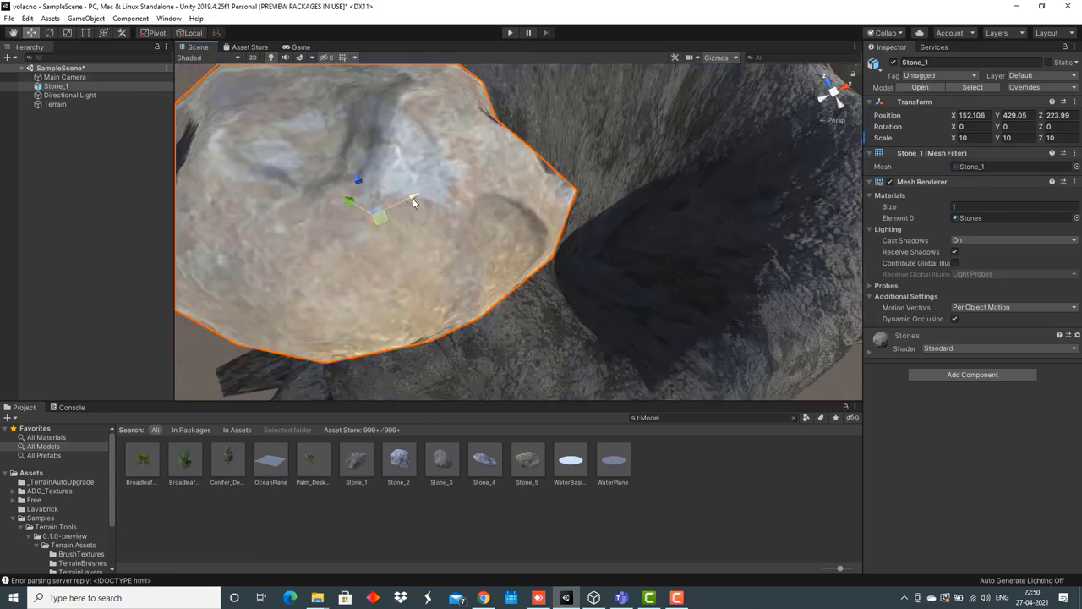
{"action": "left_click_drag", "start_coordinate": [412, 198], "coordinate": [616, 101]}
{"action": "right_click_drag", "start_coordinate": [513, 185], "coordinate": [537, 118]}
{"action": "right_click_drag", "start_coordinate": [674, 227], "coordinate": [665, 311]}
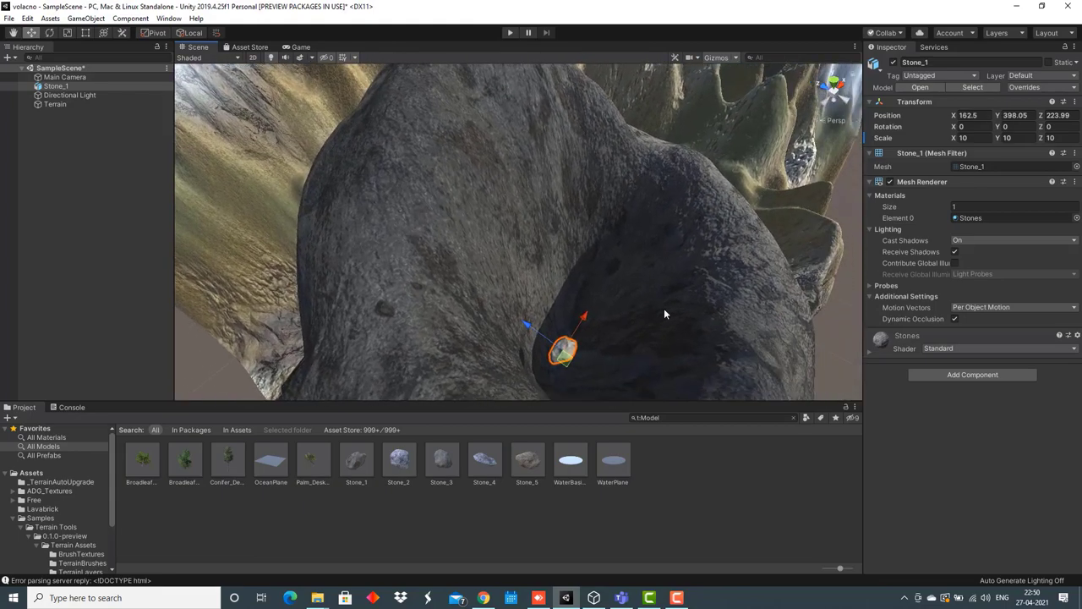
- Reposition the stone in the volcano's crater to about X 158.3, Z 225.5
{"action": "left_click", "coordinate": [665, 314]}
{"action": "left_click", "coordinate": [664, 314]}
{"action": "left_click", "coordinate": [565, 350]}
{"action": "left_click", "coordinate": [660, 314]}
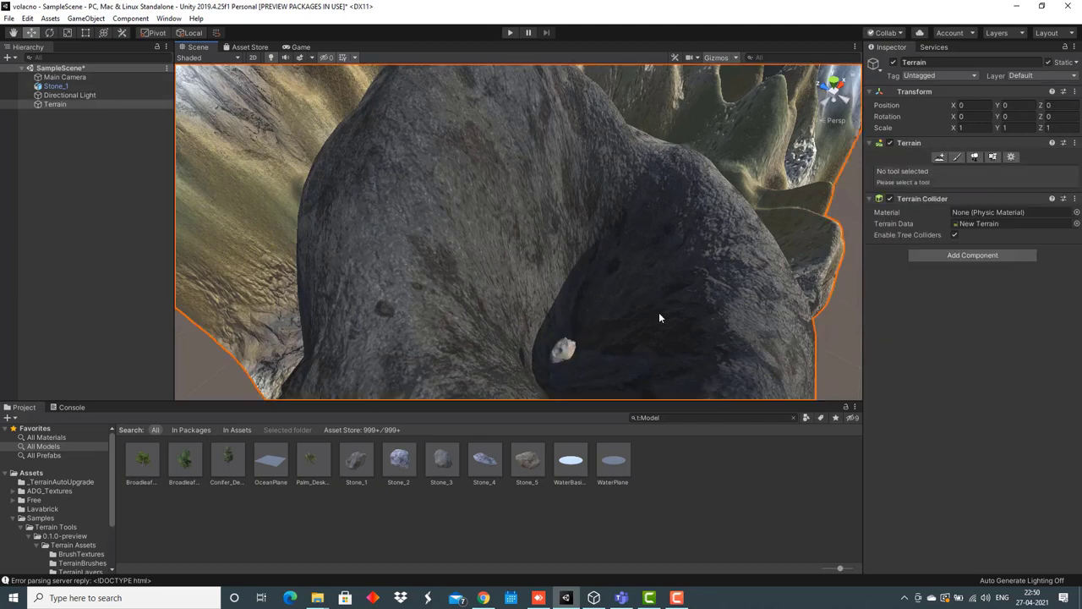
{"action": "left_click", "coordinate": [559, 350]}
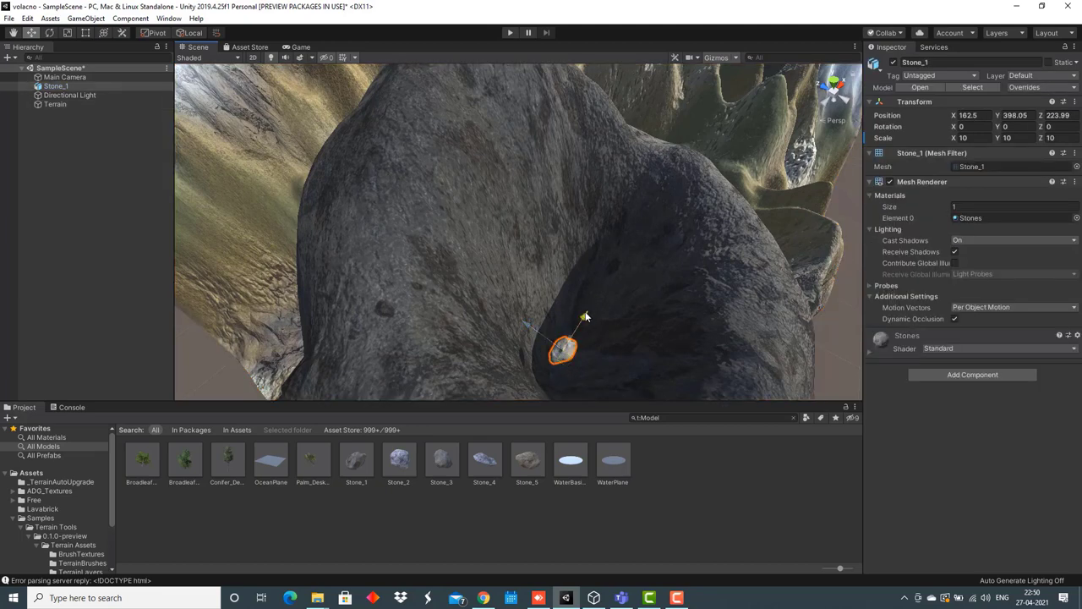
{"action": "left_click_drag", "start_coordinate": [584, 318], "coordinate": [577, 350]}
{"action": "right_click_drag", "start_coordinate": [621, 306], "coordinate": [582, 358]}
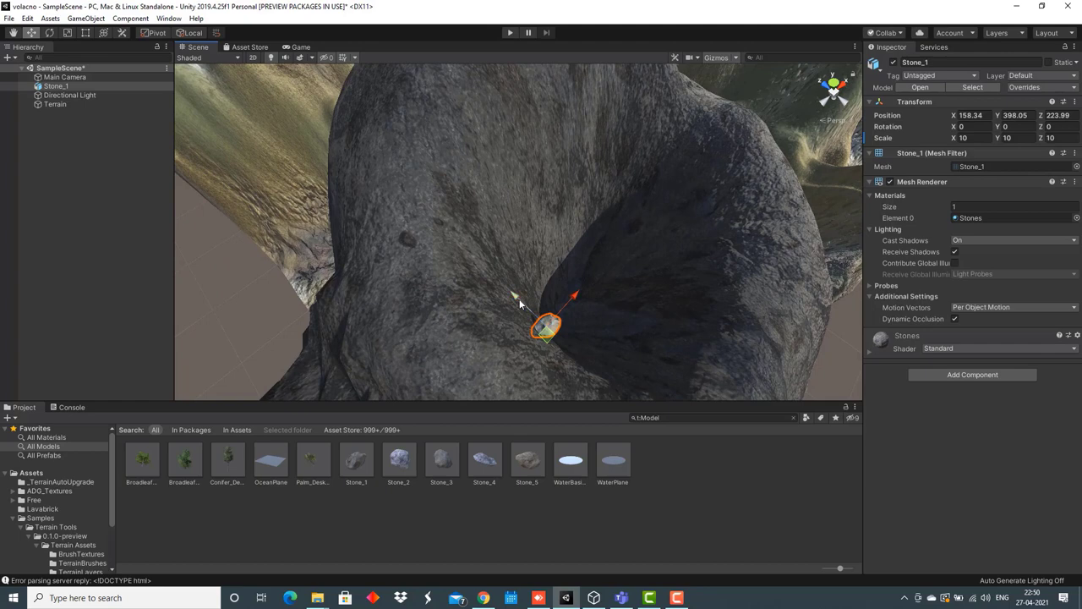
{"action": "left_click_drag", "start_coordinate": [520, 304], "coordinate": [560, 303]}
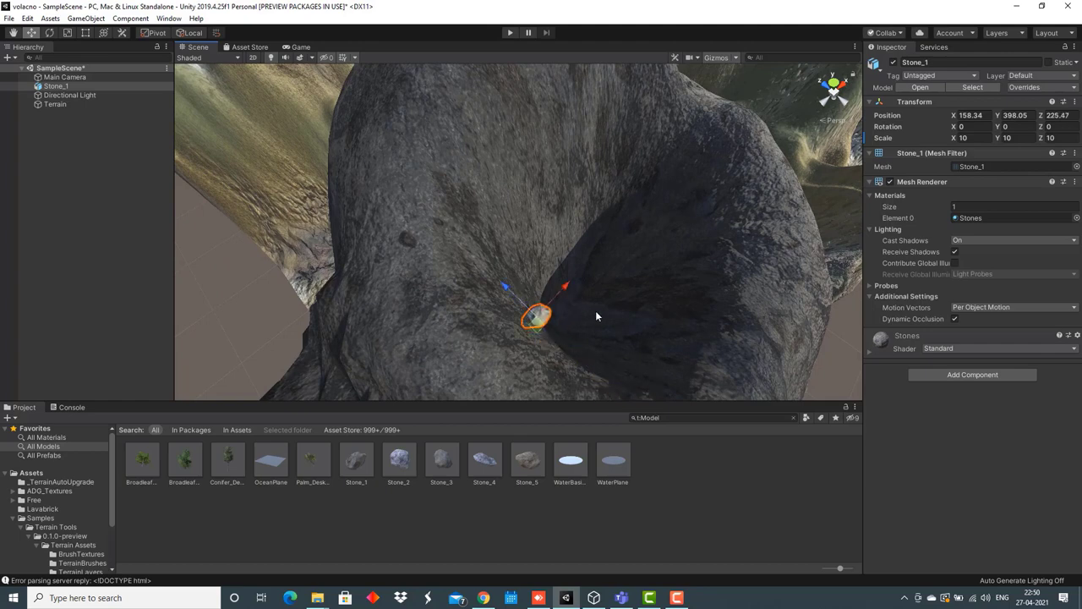
{"action": "left_click", "coordinate": [596, 312]}
- Copy Stone_1 and paste nine duplicates of it into the scene
{"action": "left_click", "coordinate": [539, 313]}
{"action": "right_click", "coordinate": [66, 85]}
{"action": "left_click", "coordinate": [84, 90]}
{"action": "right_click", "coordinate": [73, 166]}
{"action": "left_click", "coordinate": [107, 186]}
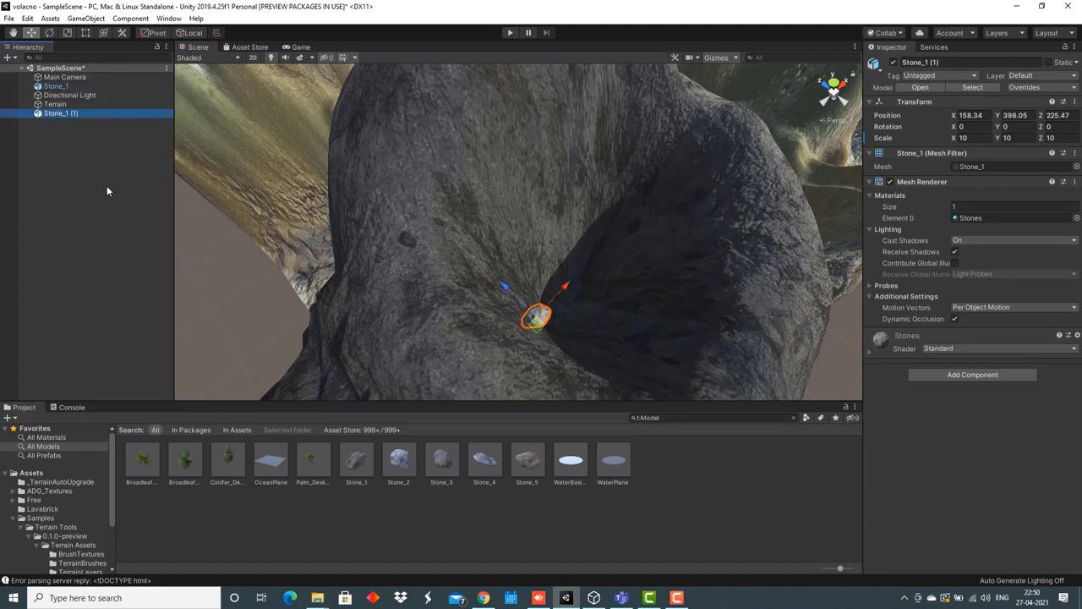
{"action": "key", "text": "ctrl+v"}
{"action": "key", "text": "ctrl+v"}
{"action": "key", "text": "ctrl+v"}
{"action": "key", "text": "ctrl+v"}
{"action": "key", "text": "ctrl+v"}
{"action": "key", "text": "ctrl+v"}
{"action": "key", "text": "ctrl+v"}
{"action": "key", "text": "ctrl+v"}
- Spread the pasted Stone_1 copies apart along the X axis inside the crater
{"action": "left_click_drag", "start_coordinate": [559, 295], "coordinate": [594, 257]}
{"action": "left_click", "coordinate": [537, 319]}
{"action": "left_click", "coordinate": [536, 320]}
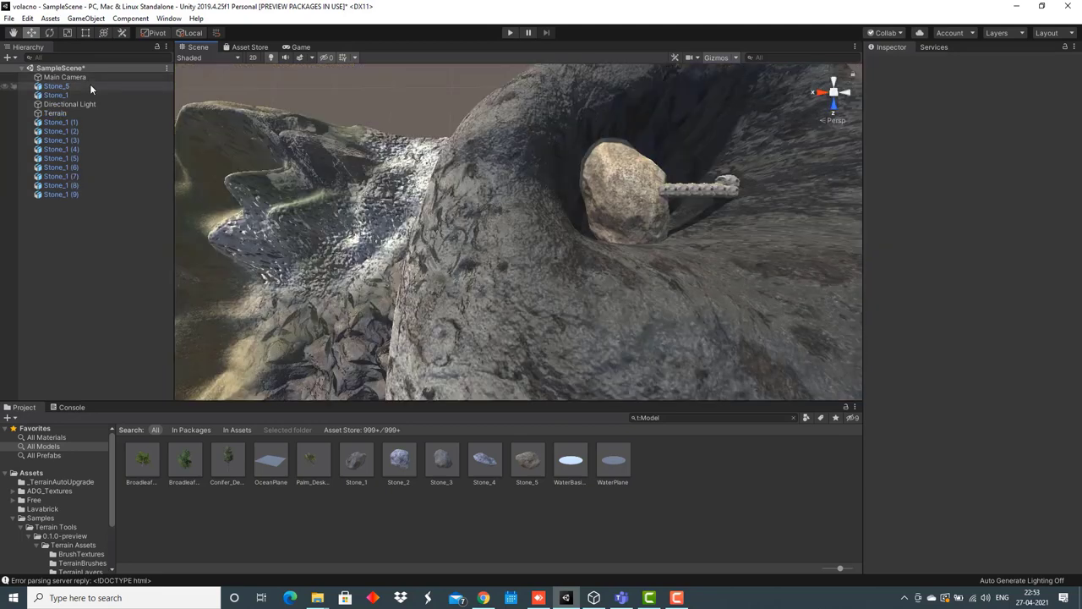
- Copy the large Stone_5 in the crater and paste three duplicates of it
{"action": "right_click", "coordinate": [90, 85]}
{"action": "left_click", "coordinate": [102, 93]}
{"action": "right_click", "coordinate": [56, 307]}
{"action": "left_click", "coordinate": [83, 328]}
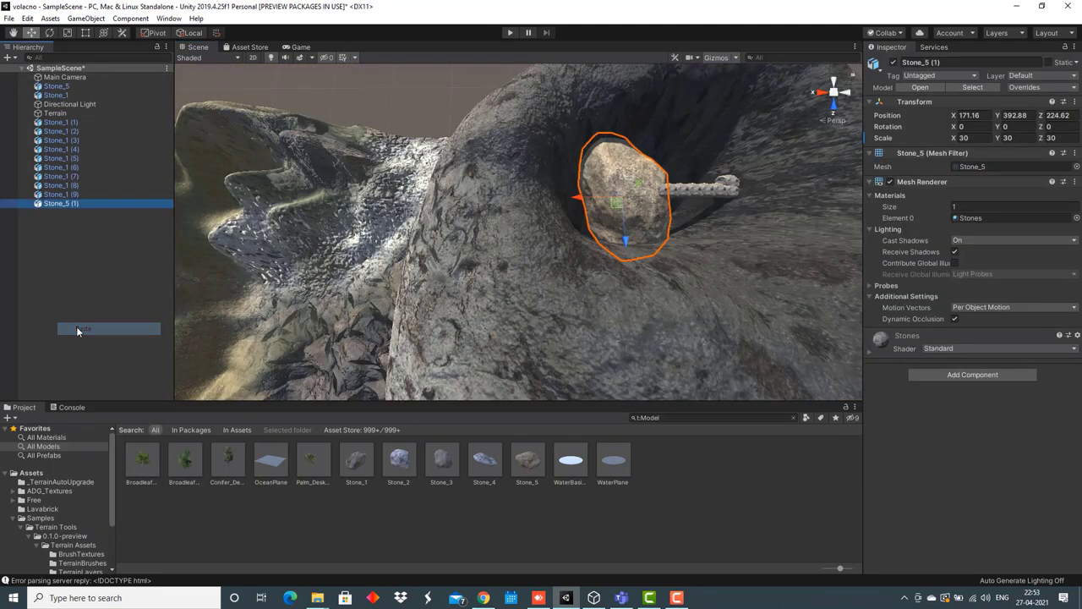
{"action": "key", "text": "ctrl+v"}
{"action": "key", "text": "ctrl+v"}
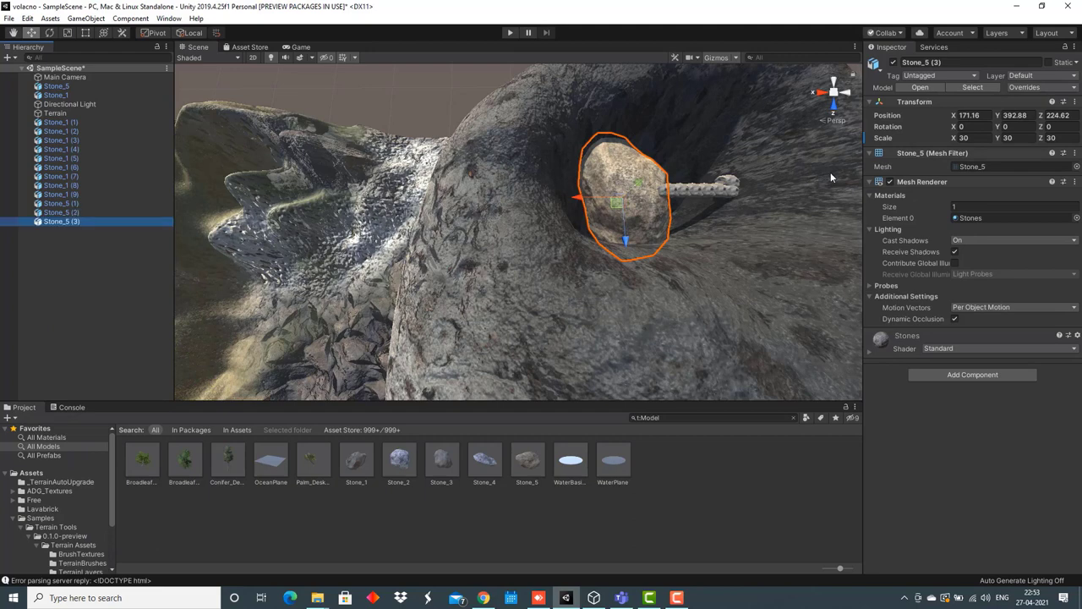
- Spread the Stone_5 copies along the X axis so they form a row across the crater
{"action": "left_click_drag", "start_coordinate": [575, 200], "coordinate": [548, 201]}
{"action": "left_click", "coordinate": [598, 195]}
{"action": "left_click", "coordinate": [692, 164]}
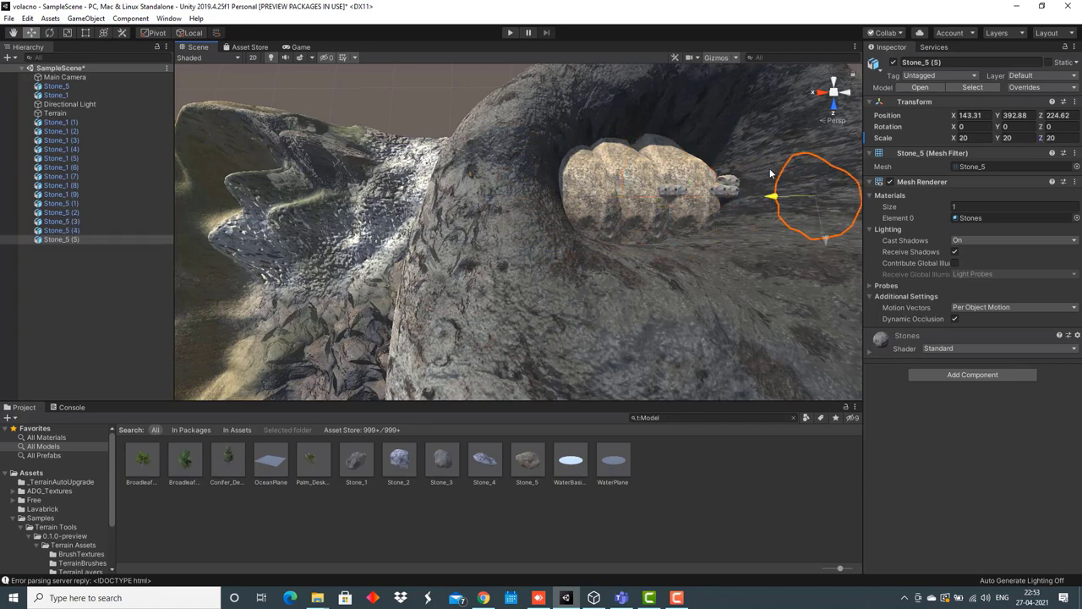
{"action": "left_click_drag", "start_coordinate": [809, 195], "coordinate": [786, 171]}
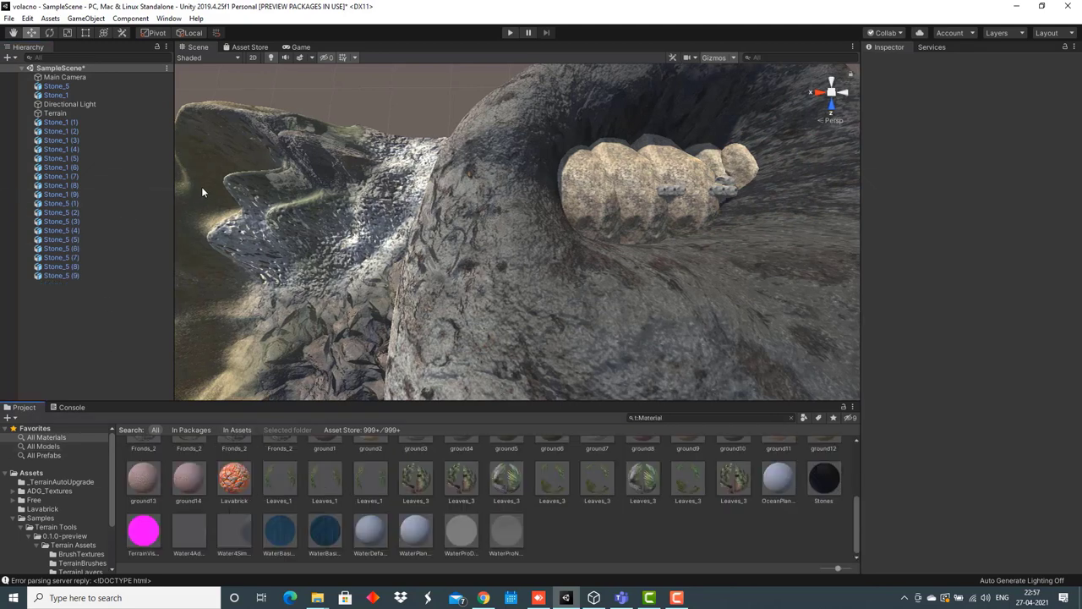
- Create an empty game object and rename it allstones
{"action": "left_click", "coordinate": [86, 18]}
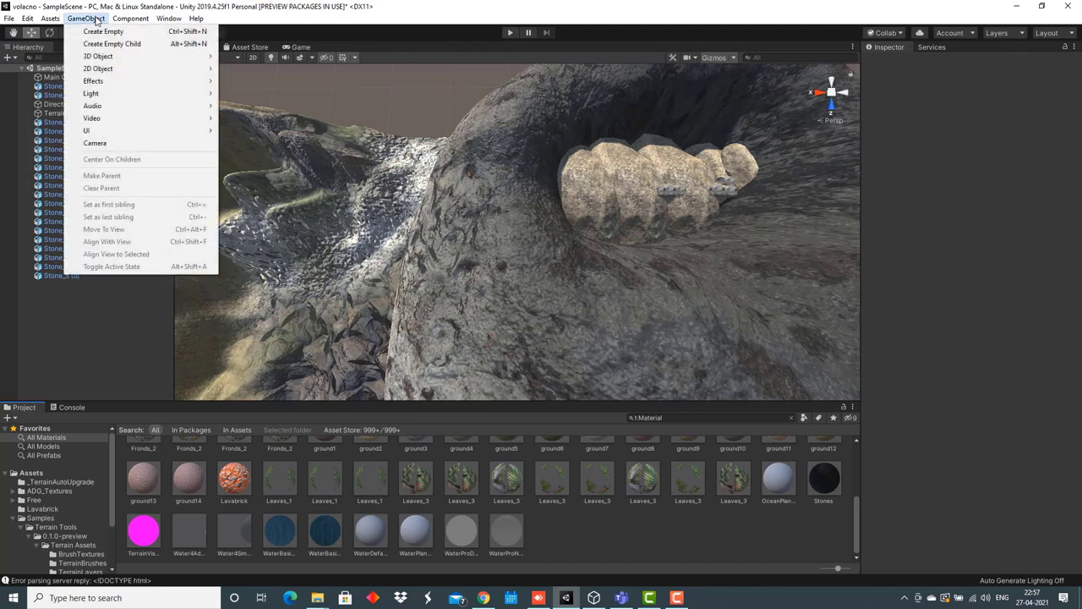
{"action": "mouse_move", "coordinate": [131, 18]}
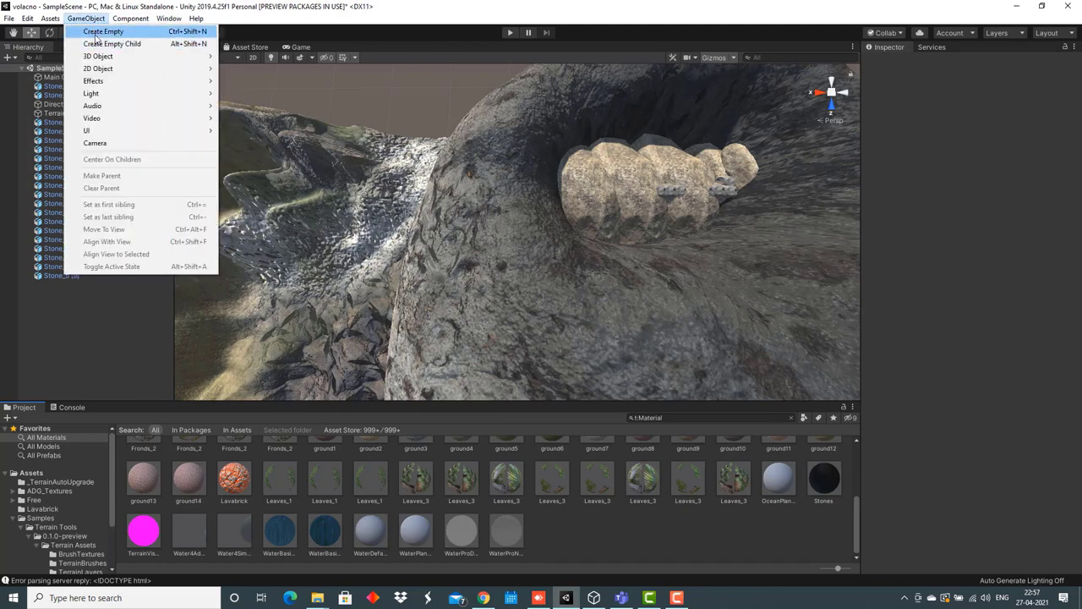
{"action": "left_click", "coordinate": [96, 34]}
{"action": "left_click", "coordinate": [127, 312]}
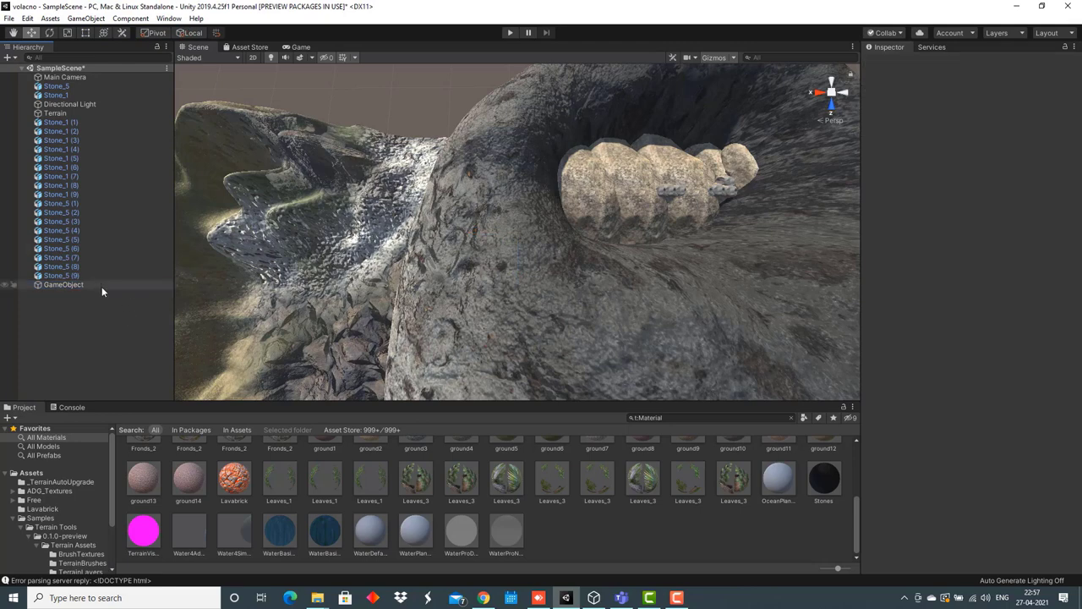
{"action": "left_click", "coordinate": [101, 285]}
{"action": "left_click", "coordinate": [91, 284]}
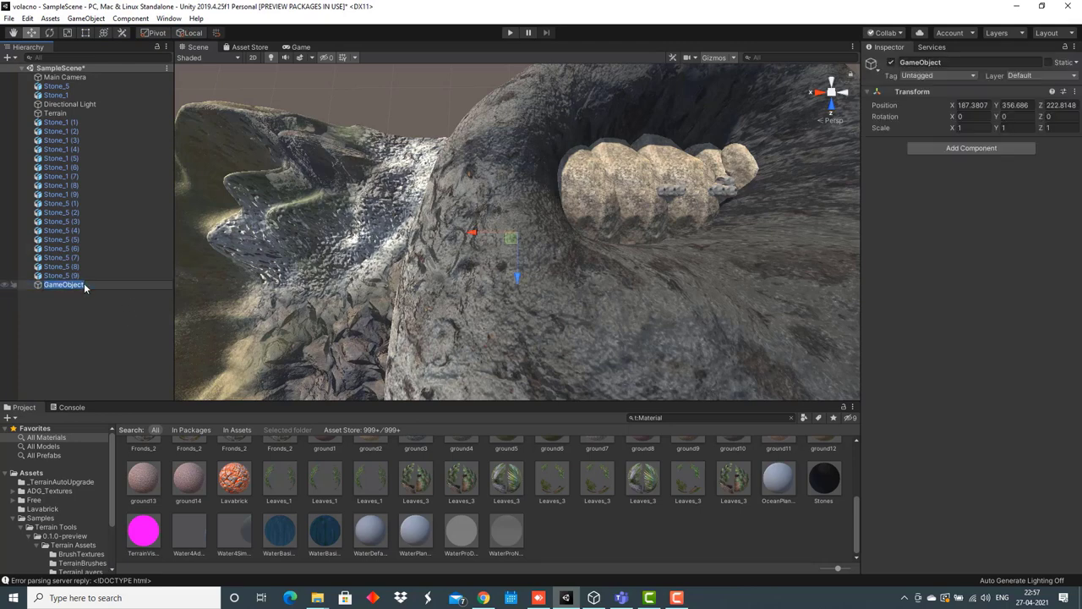
{"action": "type", "text": "Ga"}
{"action": "key", "text": "BackSpace"}
{"action": "key", "text": "BackSpace"}
{"action": "type", "text": "allstones"}
{"action": "left_click", "coordinate": [81, 302]}
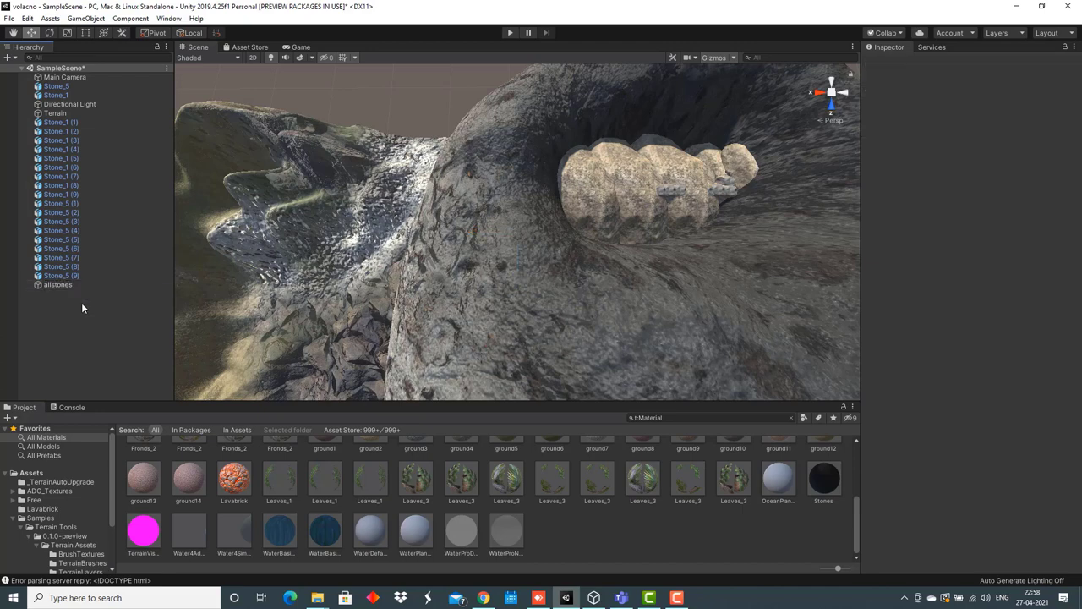
- Make all the Stone_1 and Stone_5 objects children of the allstones object
{"action": "left_click_drag", "start_coordinate": [77, 123], "coordinate": [84, 284]}
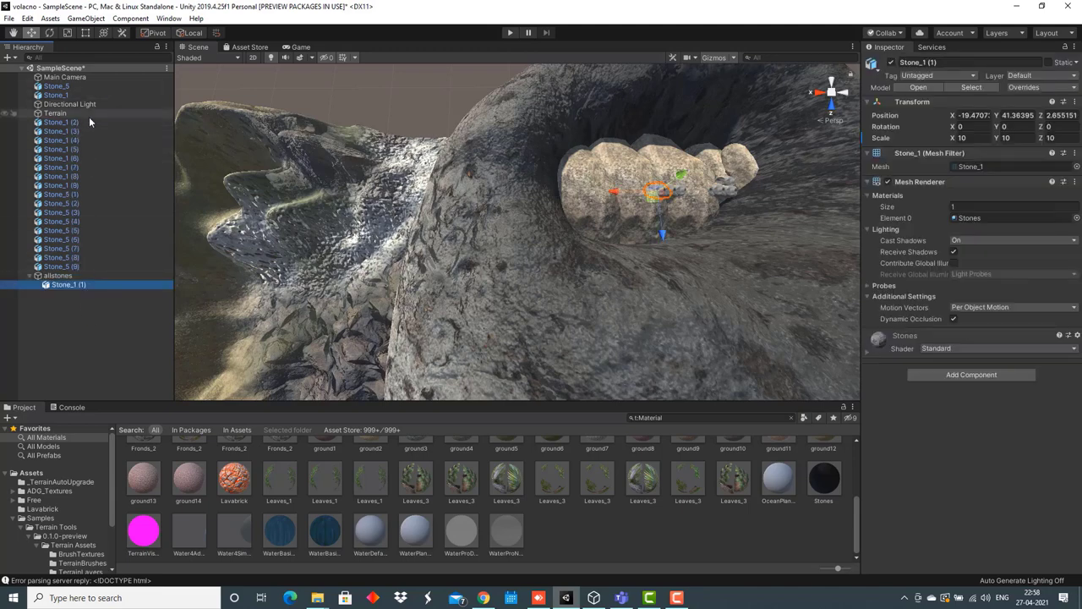
{"action": "left_click_drag", "start_coordinate": [89, 121], "coordinate": [103, 275]}
{"action": "left_click_drag", "start_coordinate": [105, 123], "coordinate": [127, 257]}
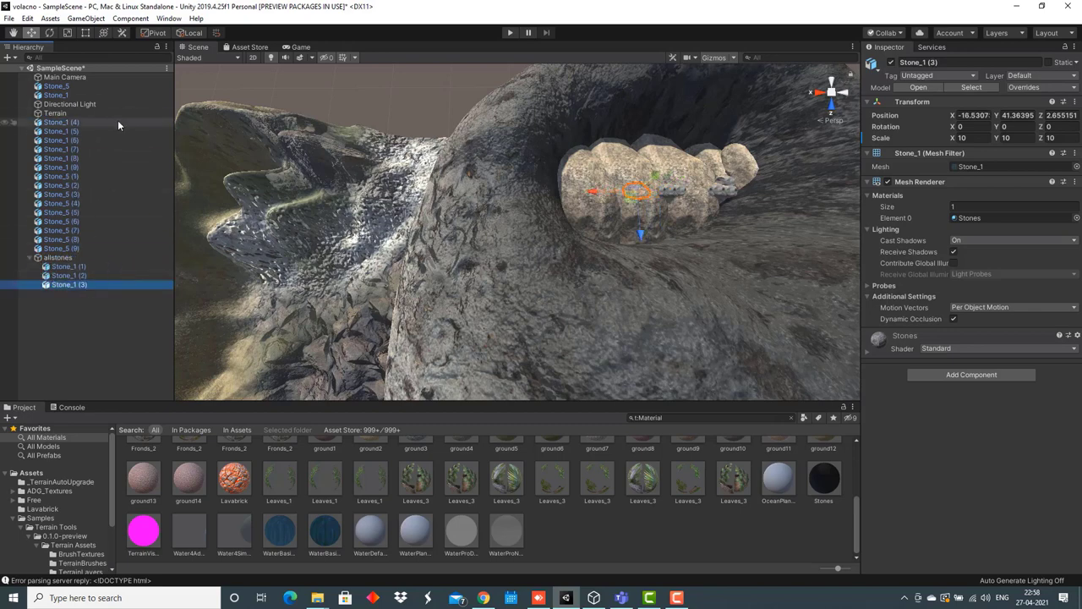
{"action": "left_click_drag", "start_coordinate": [127, 123], "coordinate": [129, 248]}
{"action": "left_click_drag", "start_coordinate": [130, 122], "coordinate": [152, 194]}
{"action": "left_click_drag", "start_coordinate": [100, 87], "coordinate": [85, 284]}
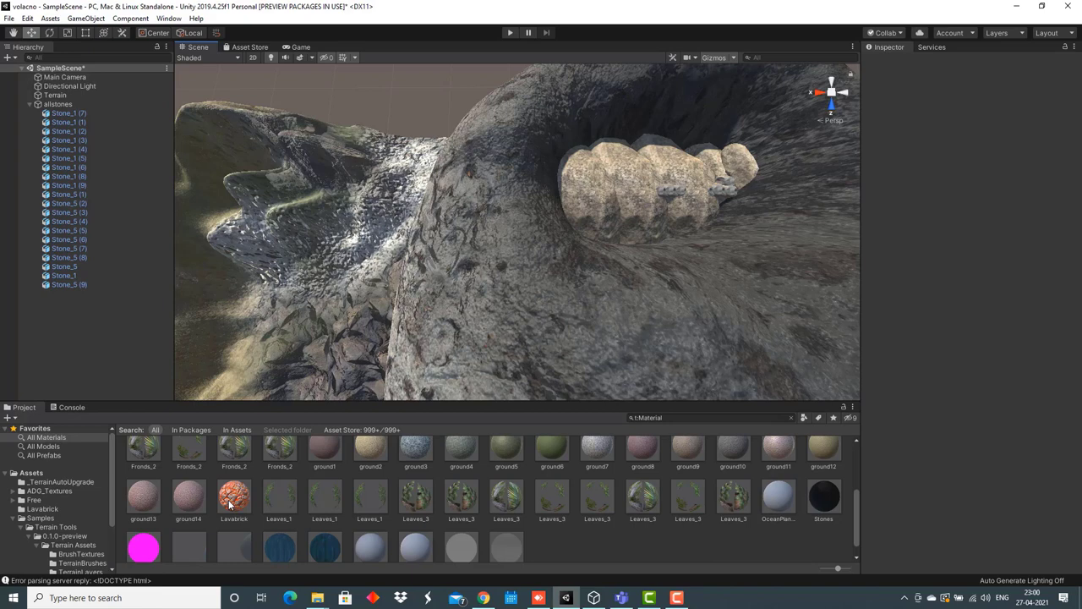
- Apply the Lavabrick material to the stones in the crater
{"action": "left_click_drag", "start_coordinate": [241, 501], "coordinate": [105, 284]}
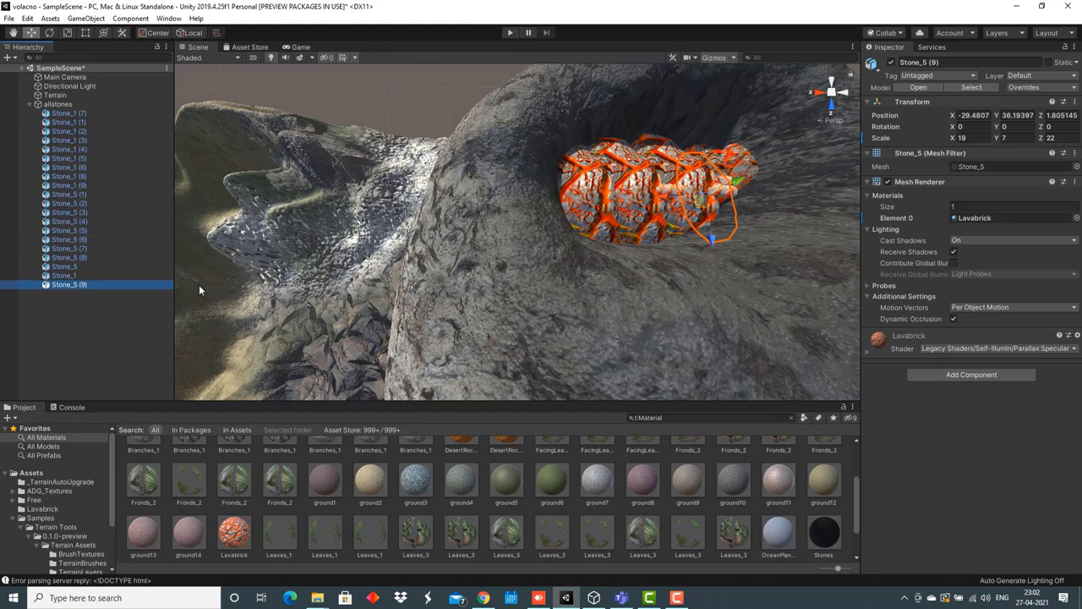
{"action": "left_click_drag", "start_coordinate": [509, 191], "coordinate": [496, 126], "text": "alt"}
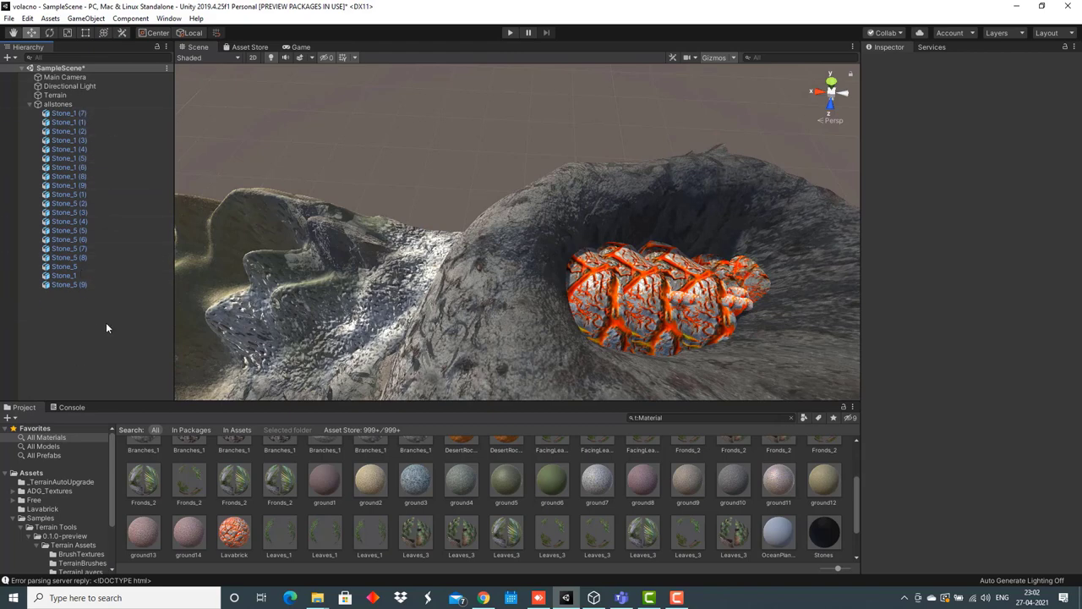
- Select every stone under allstones and add a Box Collider component to them
{"action": "left_click", "coordinate": [108, 284]}
{"action": "left_click", "coordinate": [136, 113], "text": "shift"}
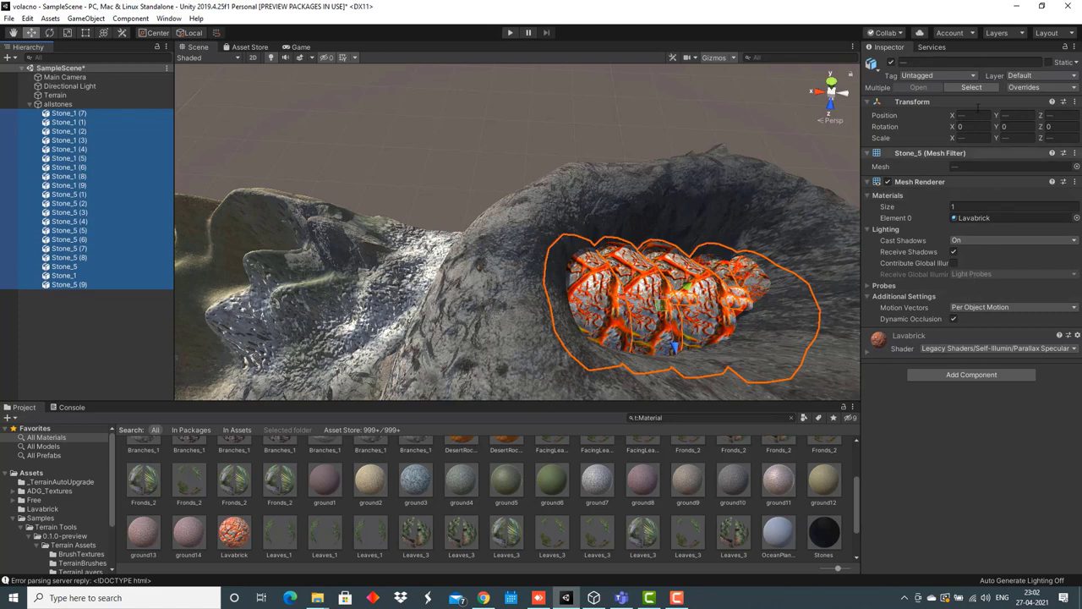
{"action": "left_click", "coordinate": [980, 374]}
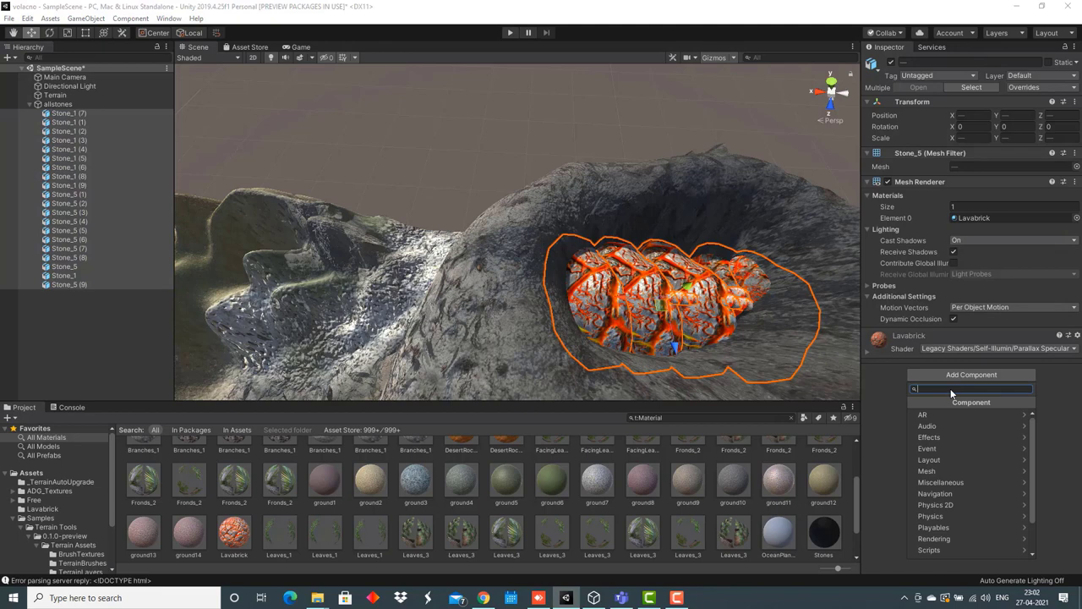
{"action": "type", "text": "coll"}
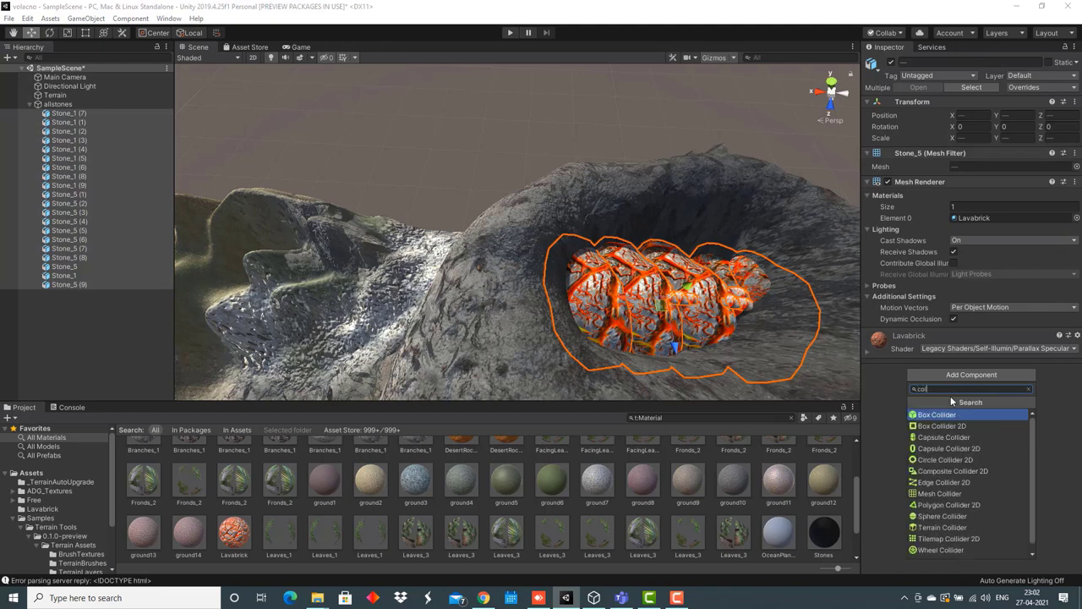
{"action": "left_click", "coordinate": [951, 415]}
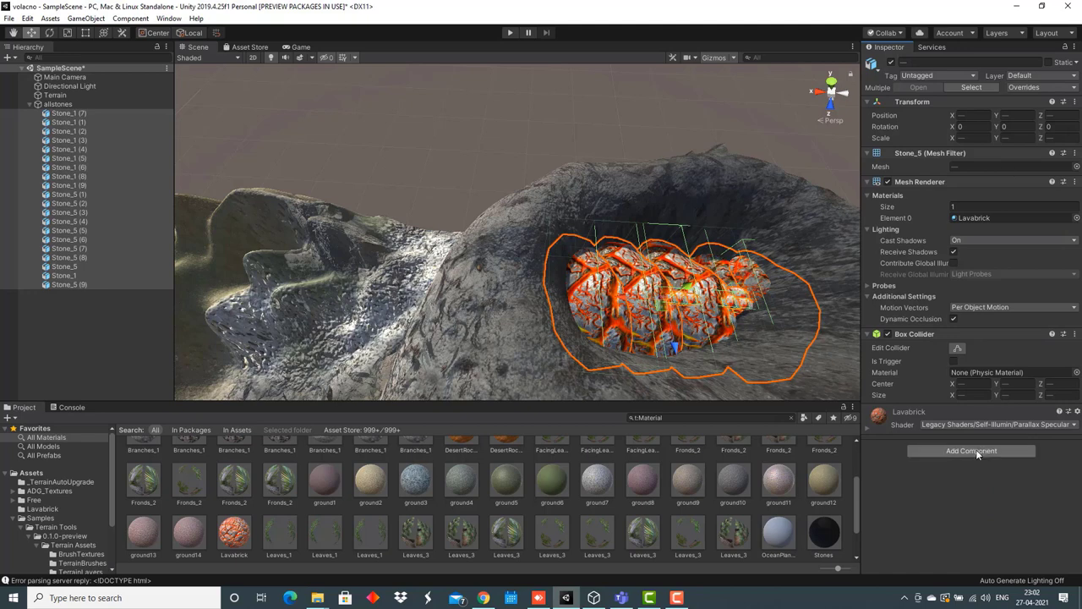
- Add a Rigidbody component to all the selected stones
{"action": "left_click", "coordinate": [976, 449]}
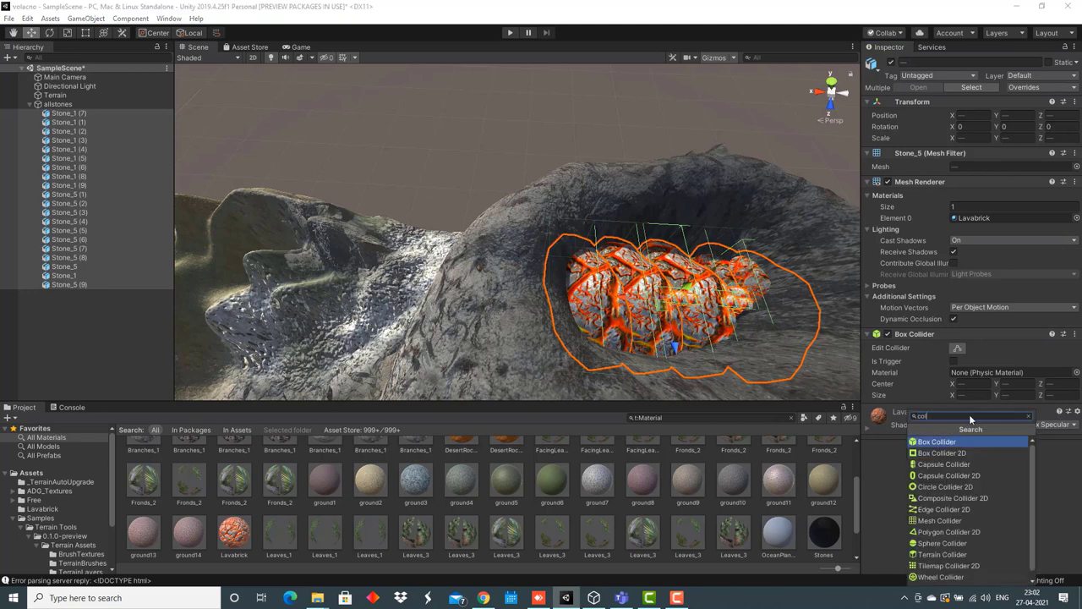
{"action": "key", "text": "BackSpace"}
{"action": "key", "text": "BackSpace"}
{"action": "key", "text": "BackSpace"}
{"action": "type", "text": "rigid"}
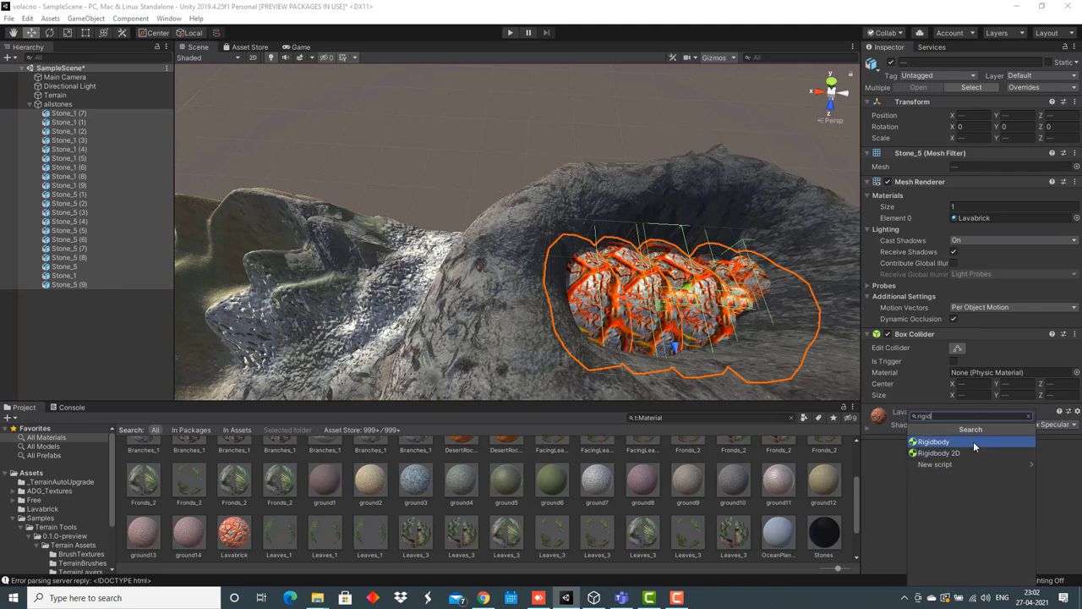
{"action": "left_click", "coordinate": [973, 441]}
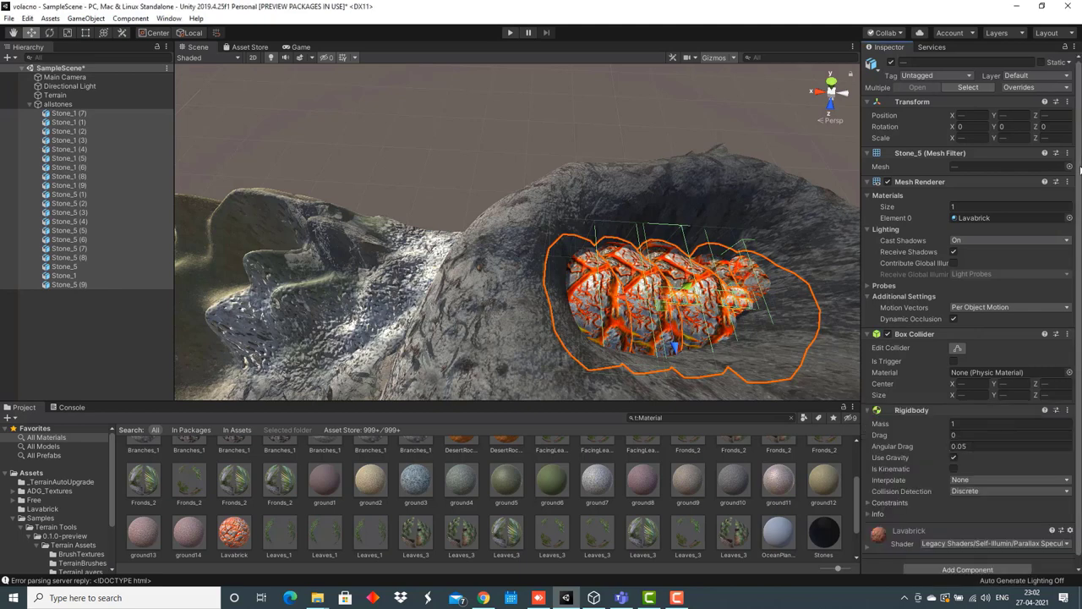
{"action": "scroll", "coordinate": [1081, 169], "scroll_direction": "down", "scroll_amount": 1}
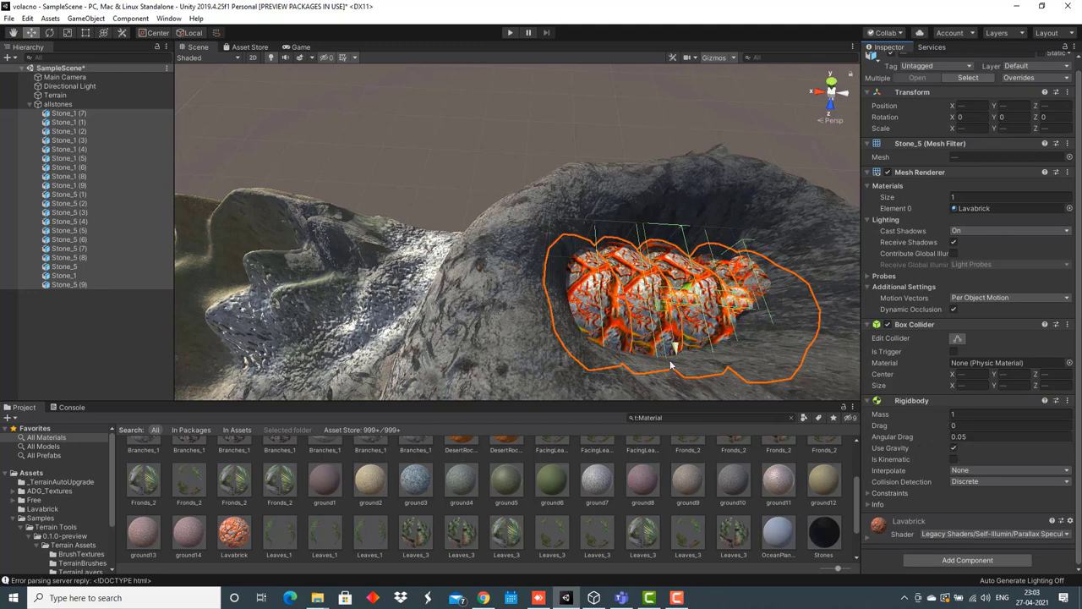
- Deselect the stones and run the scene to test how they behave in the crater
{"action": "left_click_drag", "start_coordinate": [370, 121], "coordinate": [470, 116], "text": "alt"}
{"action": "left_click", "coordinate": [428, 134]}
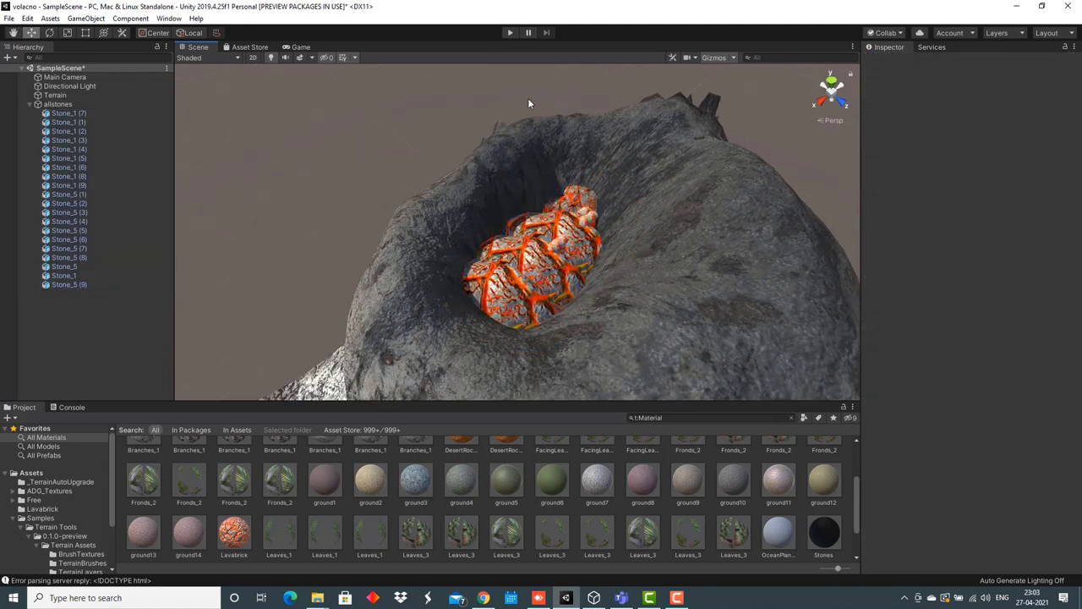
{"action": "left_click", "coordinate": [511, 32]}
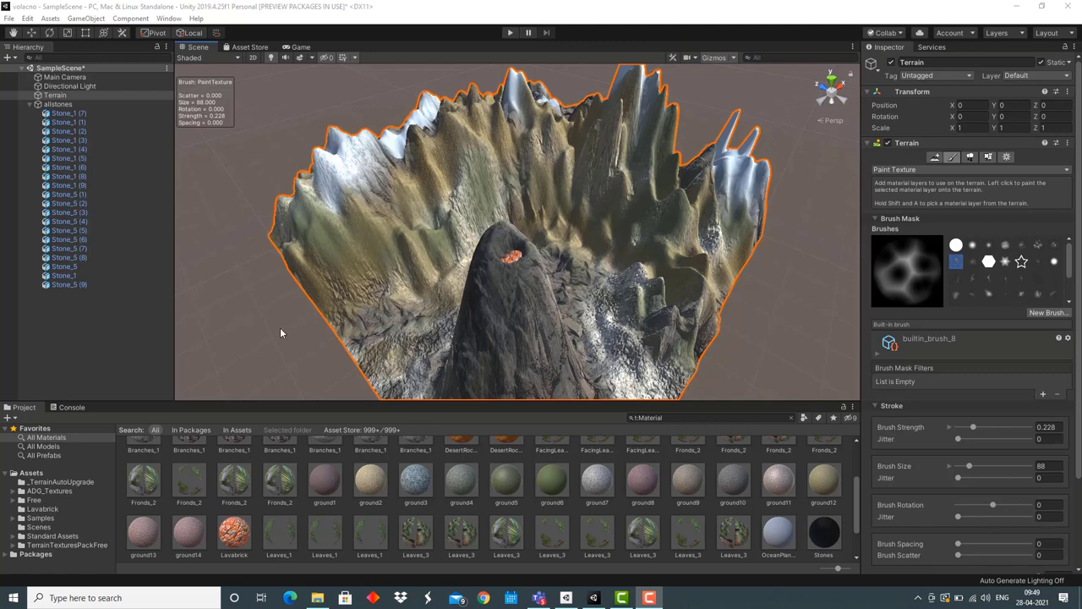
- Create neighbor terrain tiles around the volcano terrain, including diagonal tiles and tiles farther out
{"action": "left_click", "coordinate": [77, 96]}
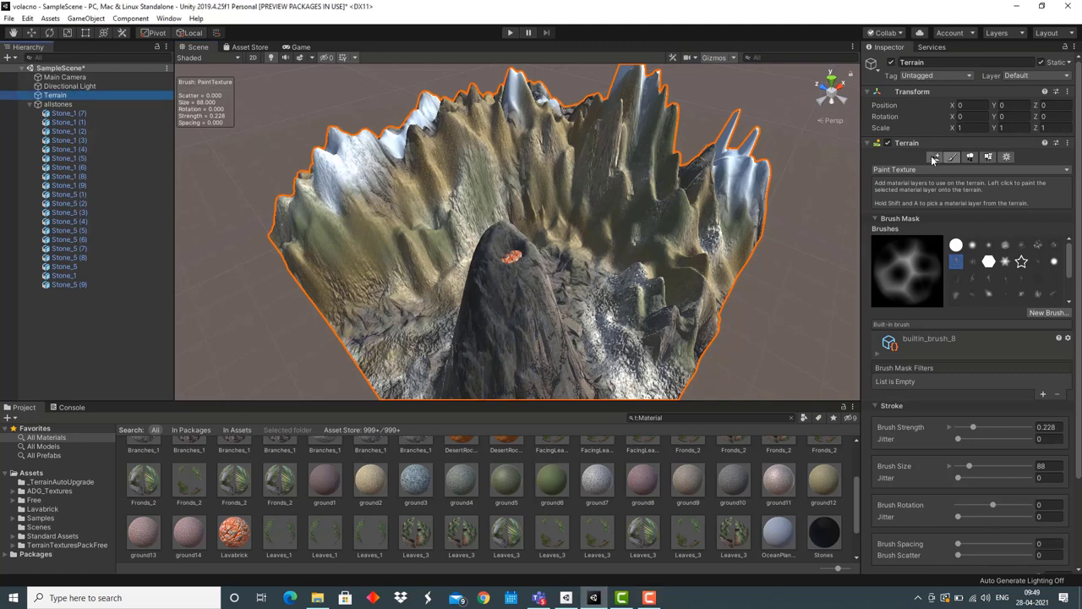
{"action": "left_click", "coordinate": [935, 157]}
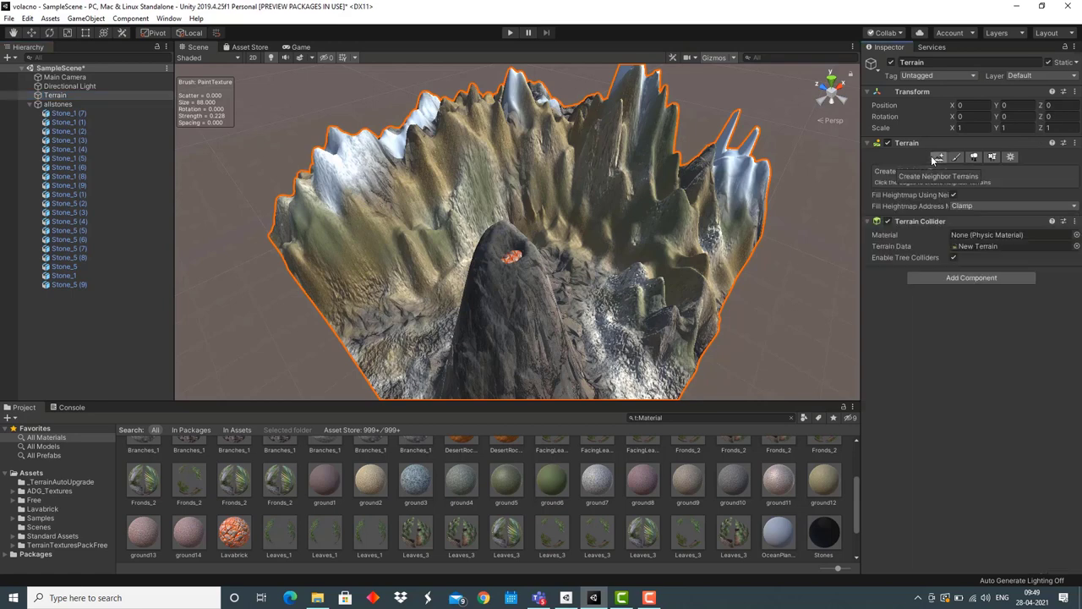
{"action": "left_click", "coordinate": [275, 153]}
{"action": "left_click", "coordinate": [229, 201]}
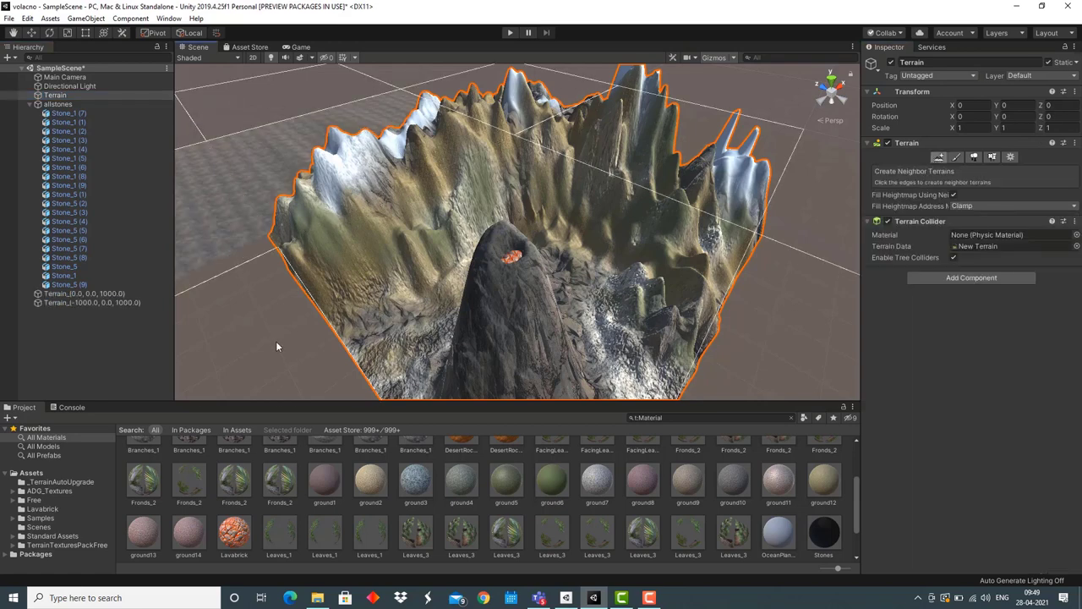
{"action": "left_click", "coordinate": [276, 341]}
{"action": "left_click", "coordinate": [358, 101]}
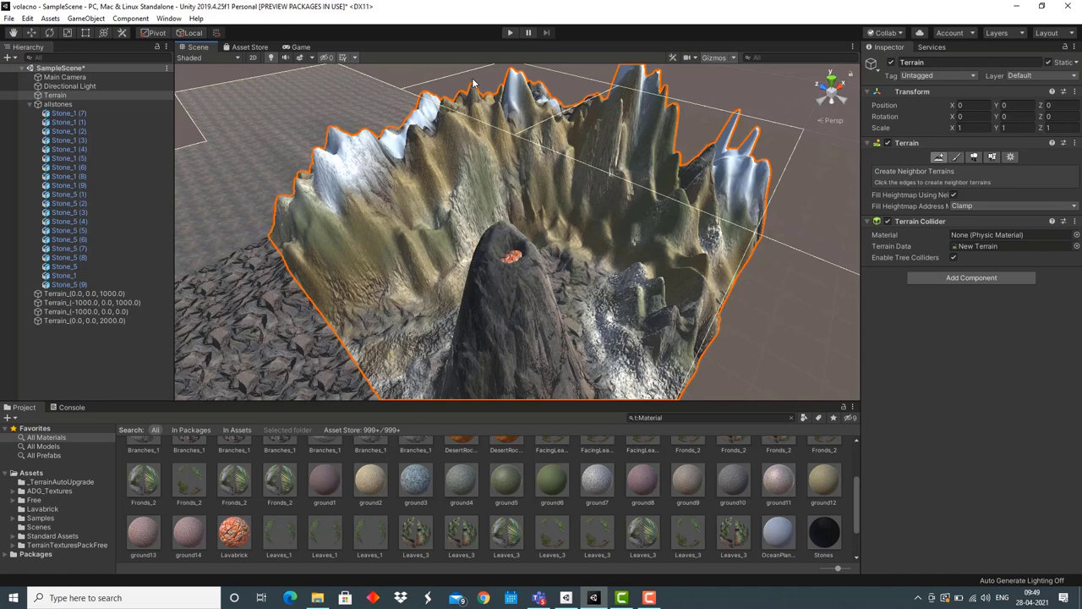
{"action": "left_click", "coordinate": [484, 79]}
{"action": "left_click", "coordinate": [688, 114]}
{"action": "left_click", "coordinate": [801, 210]}
{"action": "left_click", "coordinate": [769, 360]}
{"action": "left_click", "coordinate": [780, 109]}
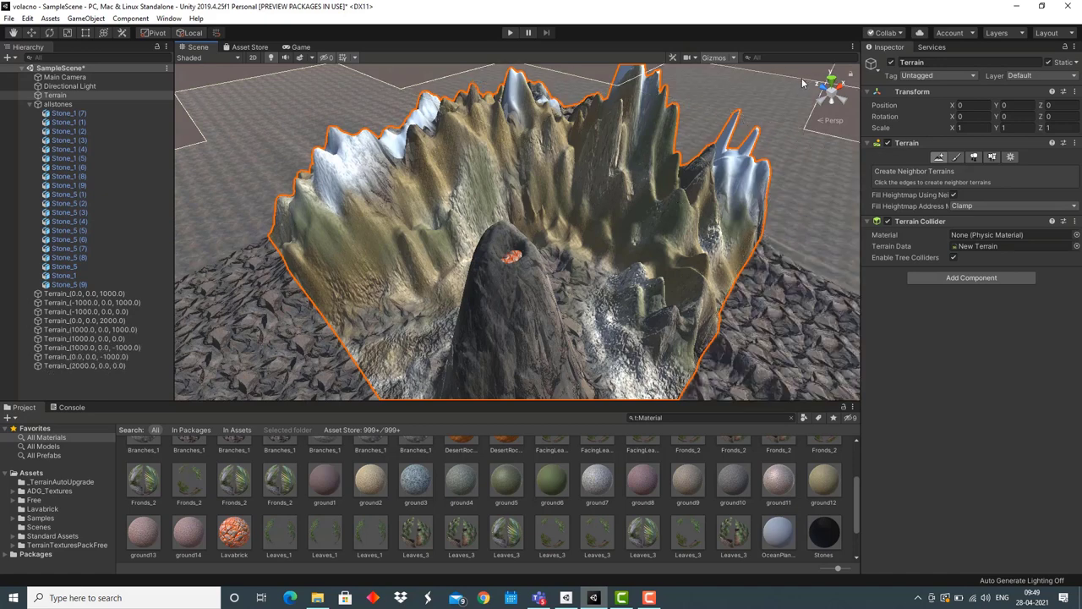
- Create more neighbor terrain tiles in the empty outer areas behind the mountain ring
{"action": "left_click", "coordinate": [809, 78]}
{"action": "left_click", "coordinate": [854, 113]}
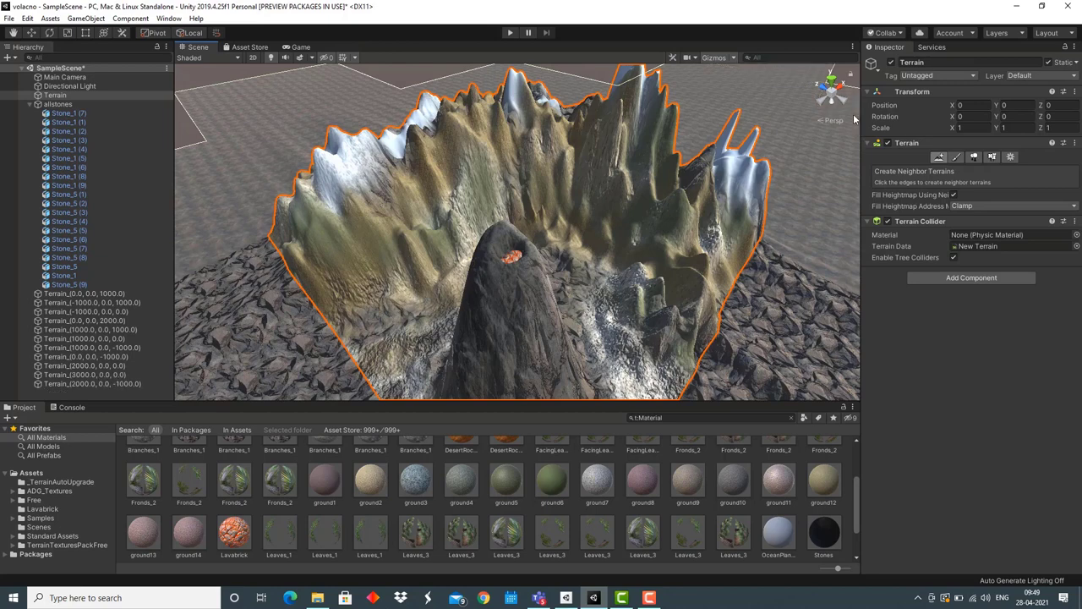
{"action": "left_click", "coordinate": [409, 66]}
{"action": "left_click", "coordinate": [189, 77]}
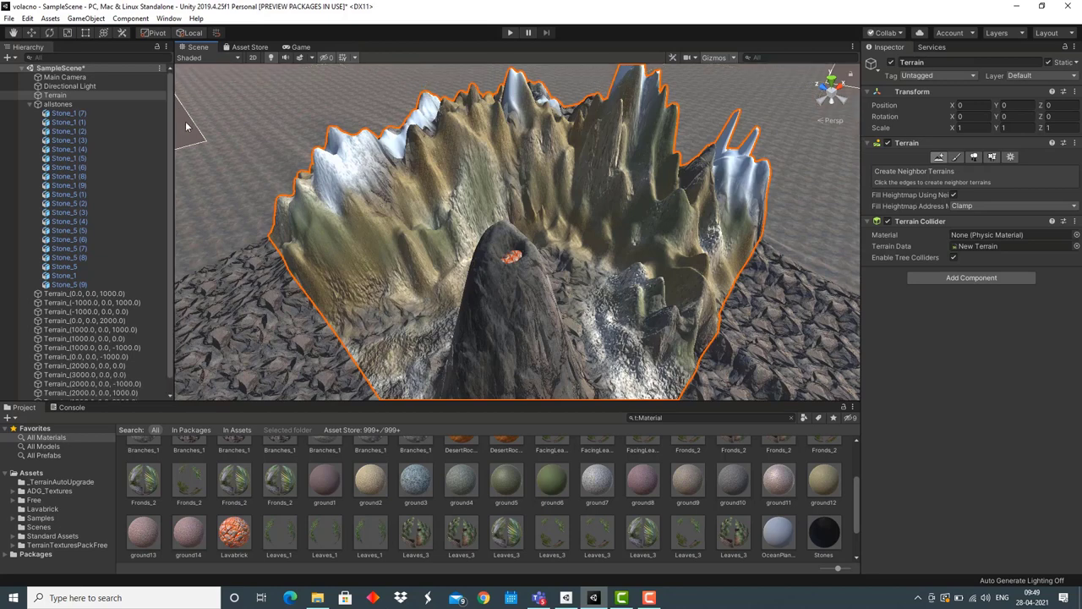
{"action": "mouse_move", "coordinate": [370, 238]}
{"action": "right_mouse_down"}
{"action": "mouse_move", "coordinate": [385, 174]}
{"action": "mouse_move", "coordinate": [377, 230]}
{"action": "right_mouse_up"}
{"action": "left_click_drag", "start_coordinate": [376, 230], "coordinate": [369, 238], "text": "alt"}
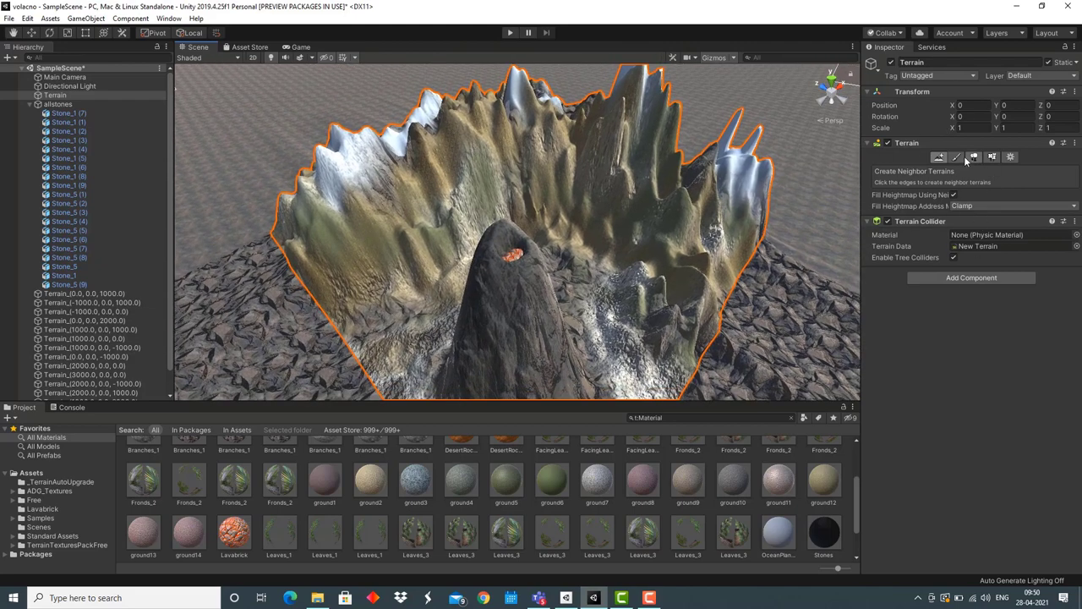
- Raise hills on the neighbor terrains around the mountain ring using builtin_brush_2, increasing the brush strength to 0.629
{"action": "left_click", "coordinate": [957, 157]}
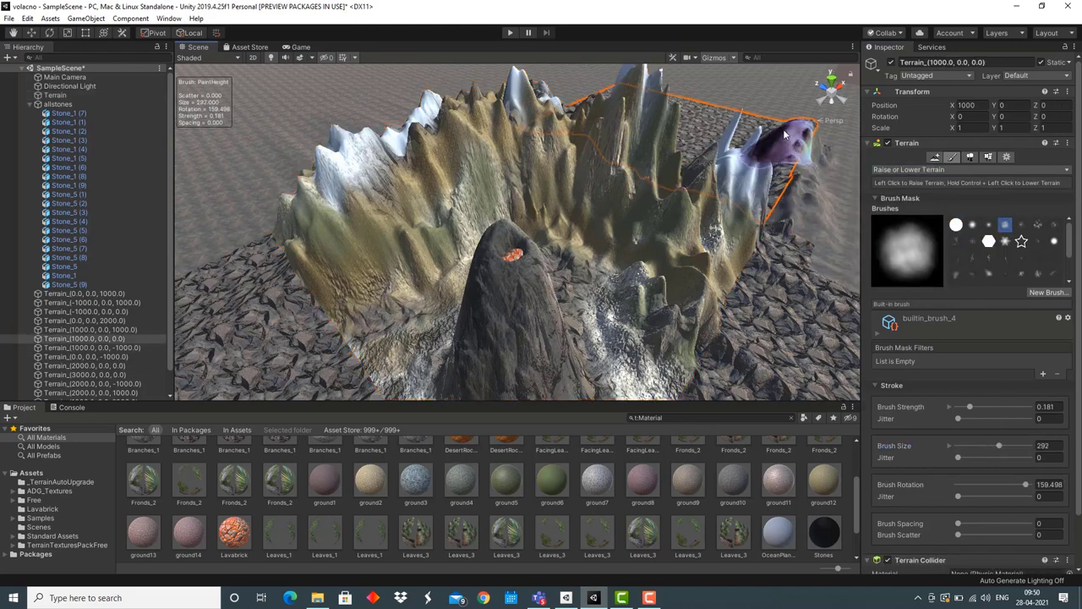
{"action": "left_click", "coordinate": [972, 225]}
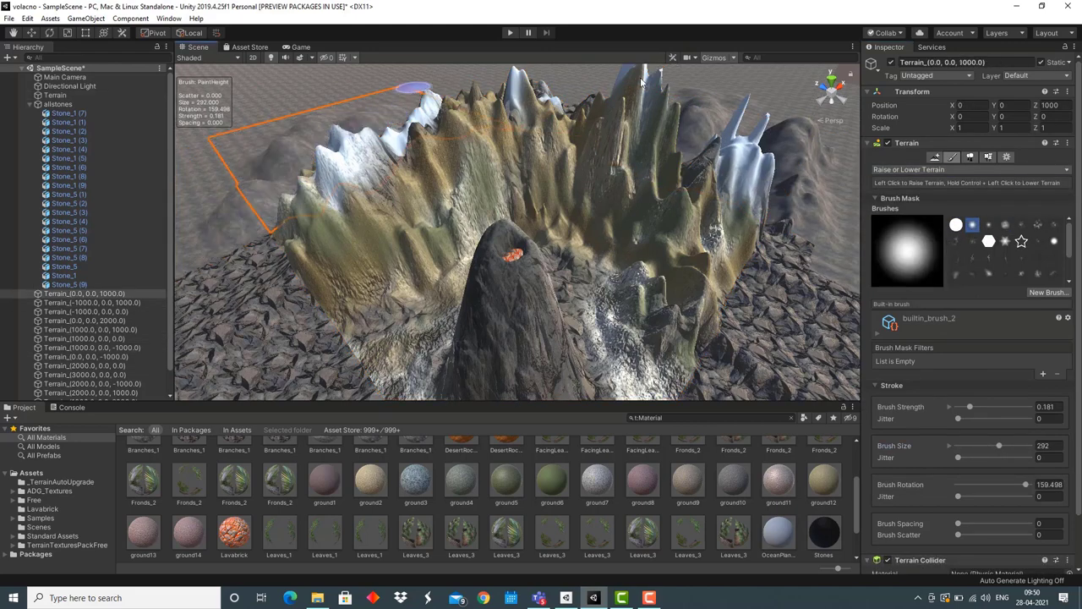
{"action": "left_click_drag", "start_coordinate": [970, 406], "coordinate": [1003, 406]}
{"action": "mouse_move", "coordinate": [220, 167]}
{"action": "left_mouse_down"}
{"action": "mouse_move", "coordinate": [327, 132]}
{"action": "mouse_move", "coordinate": [245, 153]}
{"action": "mouse_move", "coordinate": [279, 338]}
{"action": "left_mouse_up"}
{"action": "left_click_drag", "start_coordinate": [816, 246], "coordinate": [761, 135]}
- Raise rugged ridges on the surrounding neighbor terrains with builtin_brush_9 and other brush masks, and select builtin_brush_6
{"action": "left_click", "coordinate": [973, 241]}
{"action": "left_click", "coordinate": [800, 302]}
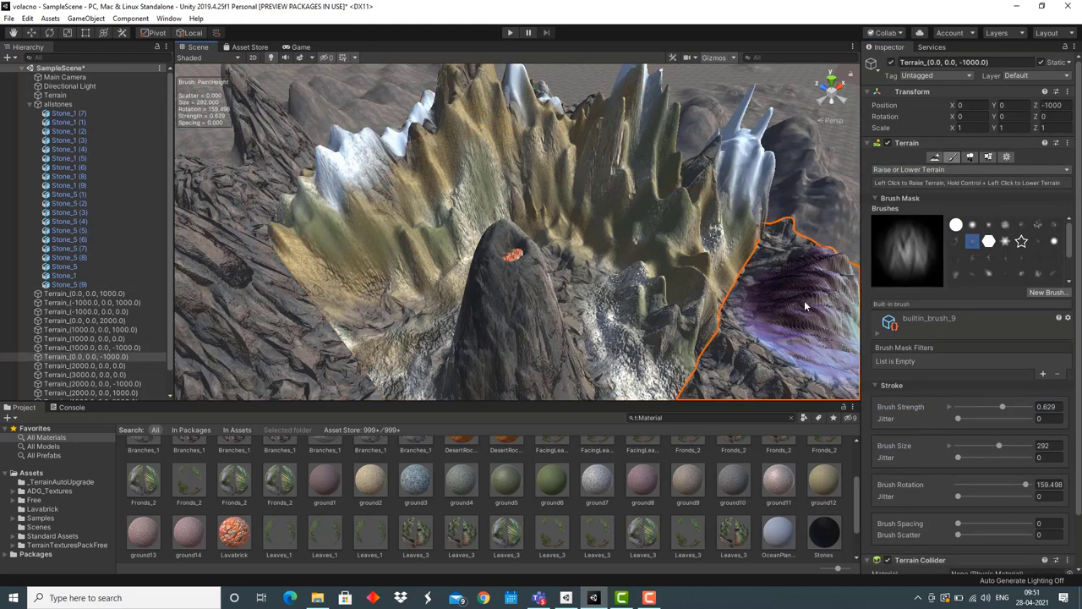
{"action": "left_click", "coordinate": [565, 100]}
{"action": "left_click", "coordinate": [736, 93]}
{"action": "left_click", "coordinate": [1054, 241]}
{"action": "mouse_move", "coordinate": [655, 314]}
{"action": "right_mouse_down"}
{"action": "mouse_move", "coordinate": [677, 220]}
{"action": "mouse_move", "coordinate": [674, 316]}
{"action": "right_mouse_up"}
{"action": "left_click", "coordinate": [1037, 224]}
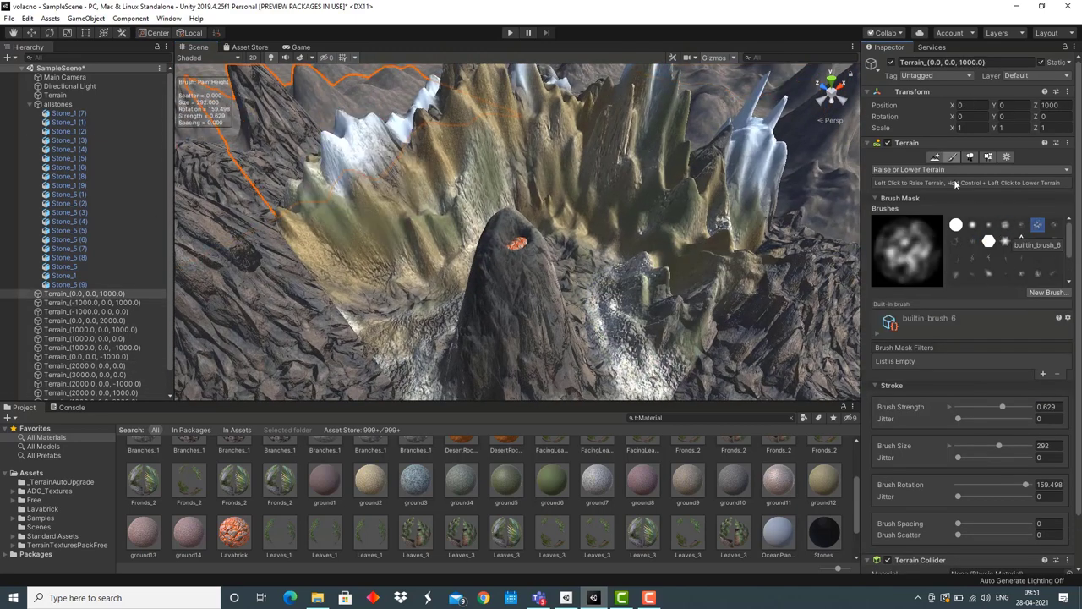
- Switch the neighbor tile at X -1000, Z 0 to Paint Texture and add the sand terrain layer to its palette
{"action": "left_click", "coordinate": [951, 171]}
{"action": "left_click", "coordinate": [930, 208]}
{"action": "left_click", "coordinate": [319, 177]}
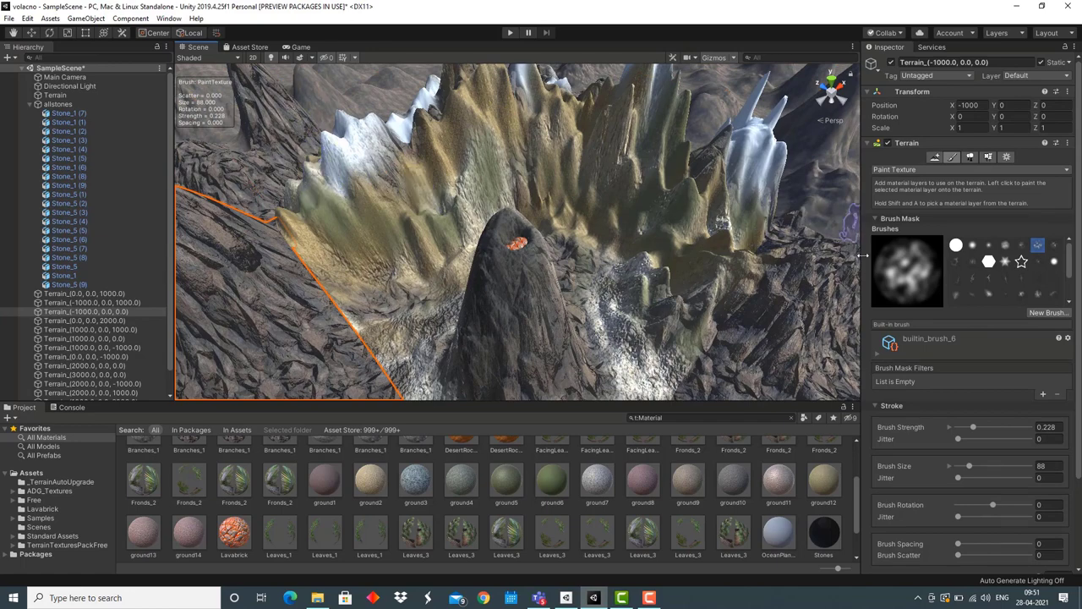
{"action": "scroll", "coordinate": [955, 314], "scroll_direction": "down", "scroll_amount": 5}
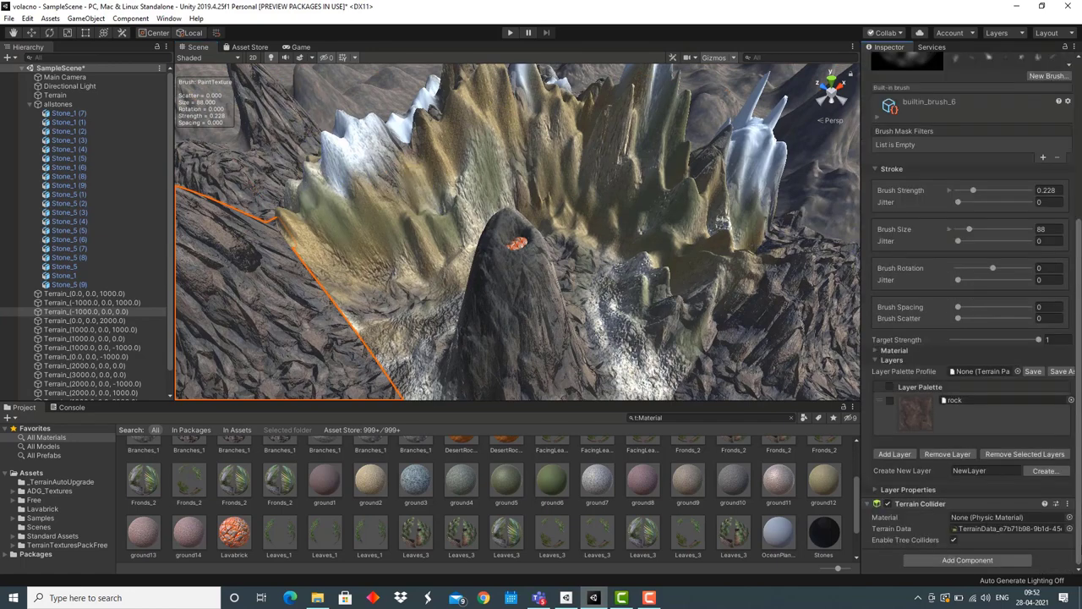
{"action": "left_click", "coordinate": [894, 454]}
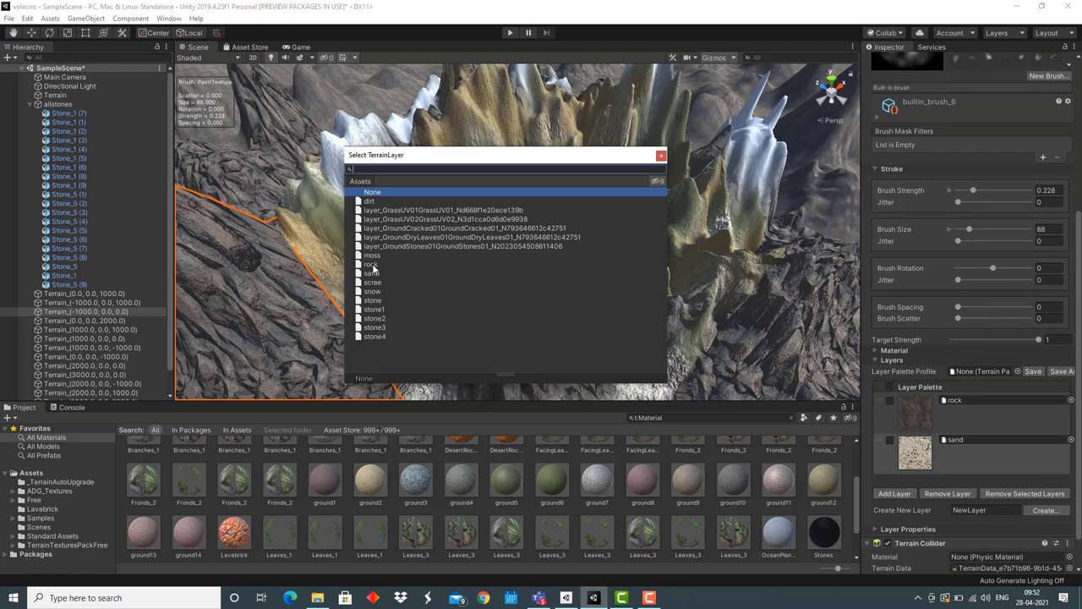
{"action": "left_click", "coordinate": [759, 342]}
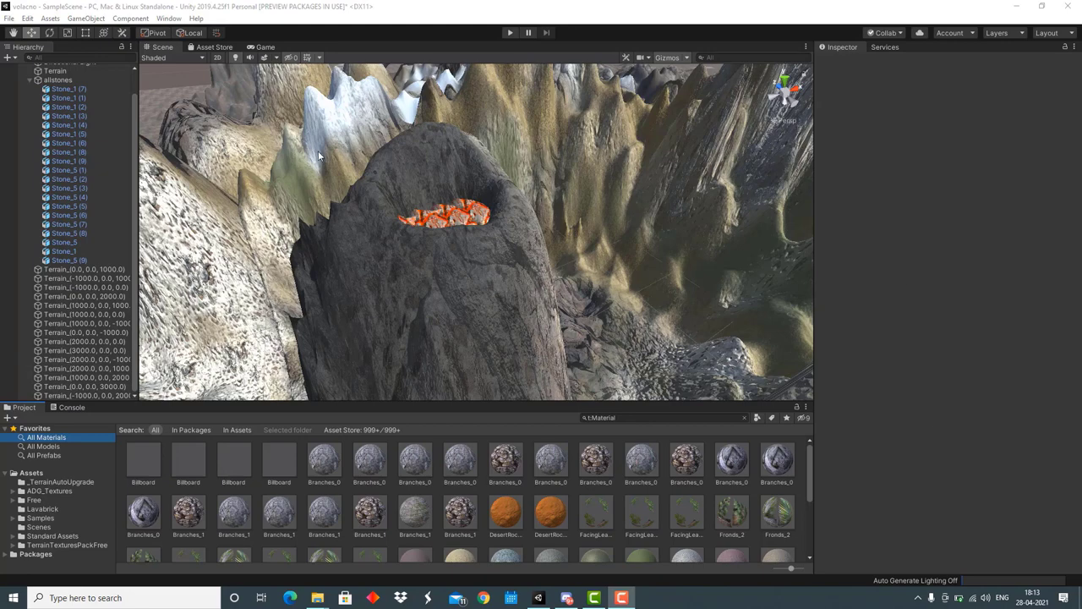
- Create an empty game object and a Particle System in the scene at the volcano crater
{"action": "left_click", "coordinate": [100, 17]}
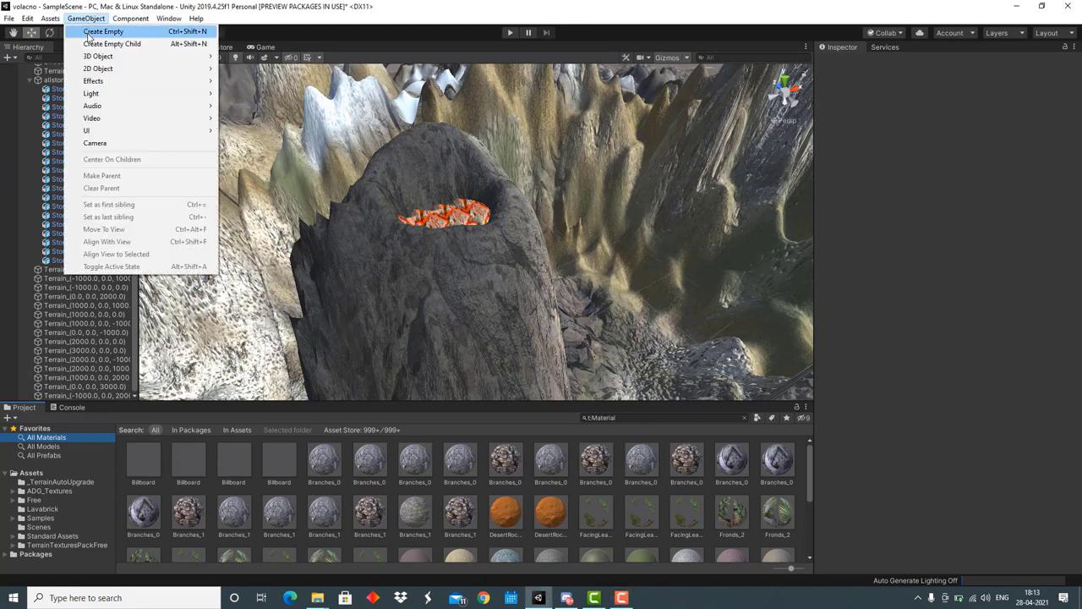
{"action": "left_click", "coordinate": [88, 34]}
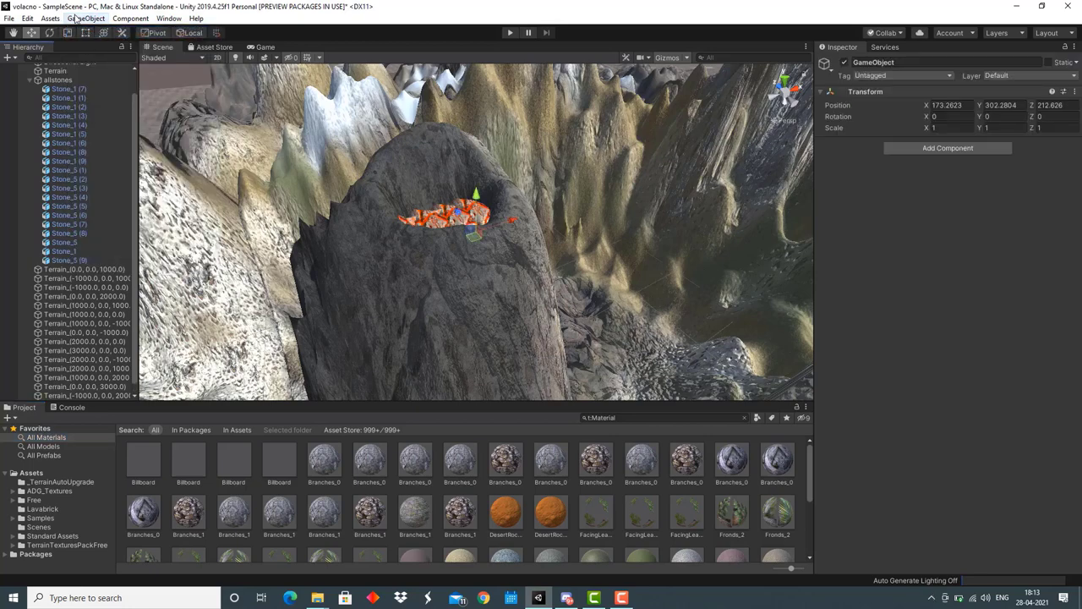
{"action": "left_click", "coordinate": [85, 18]}
{"action": "mouse_move", "coordinate": [112, 90]}
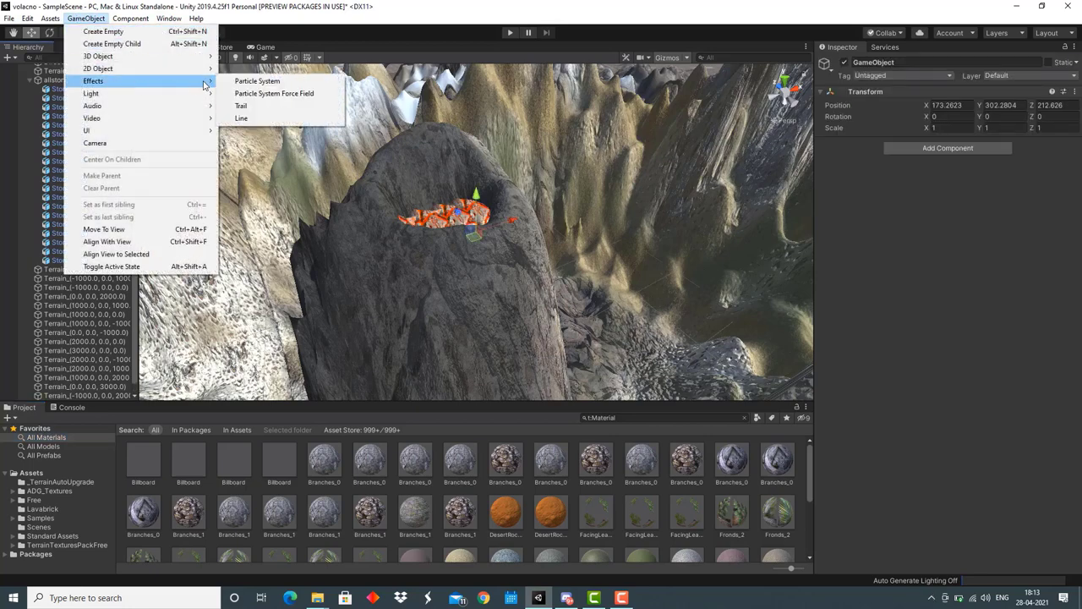
{"action": "left_click", "coordinate": [257, 80]}
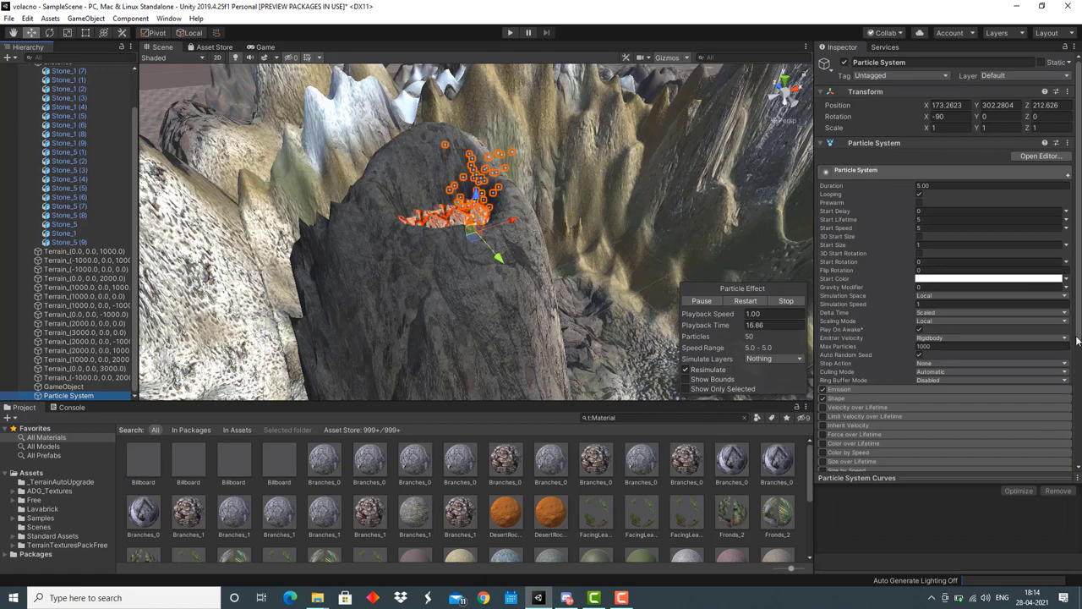
- Assign the lava material from the Scenes folder to the particle Renderer and move the particle system over the middle of the crater
{"action": "scroll", "coordinate": [1080, 219], "scroll_direction": "down", "scroll_amount": 1}
{"action": "scroll", "coordinate": [1080, 219], "scroll_direction": "down", "scroll_amount": 7}
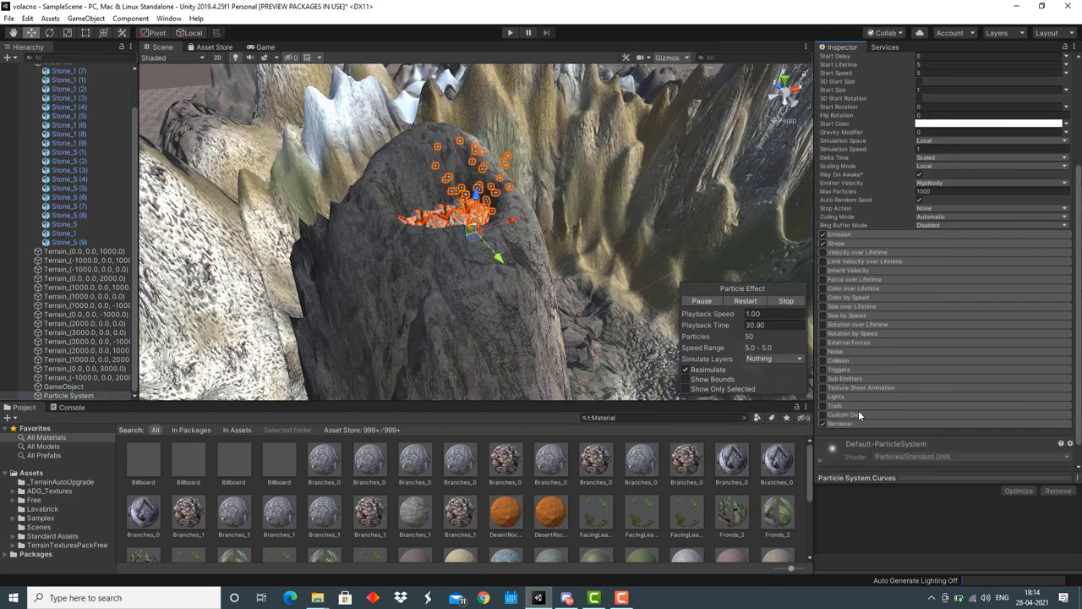
{"action": "left_click", "coordinate": [899, 423]}
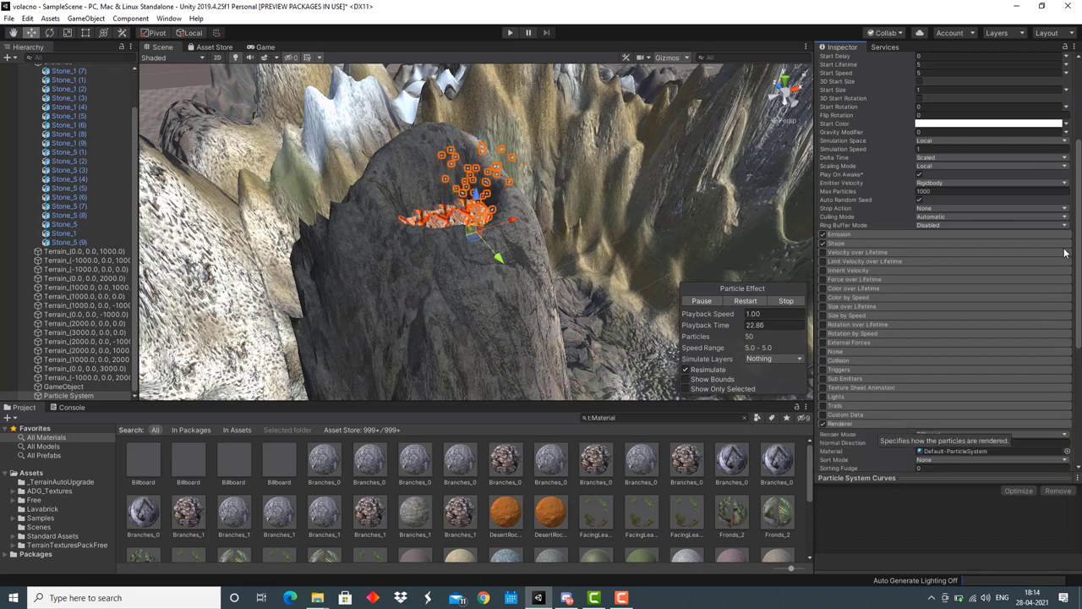
{"action": "scroll", "coordinate": [900, 419], "scroll_direction": "down", "scroll_amount": 10}
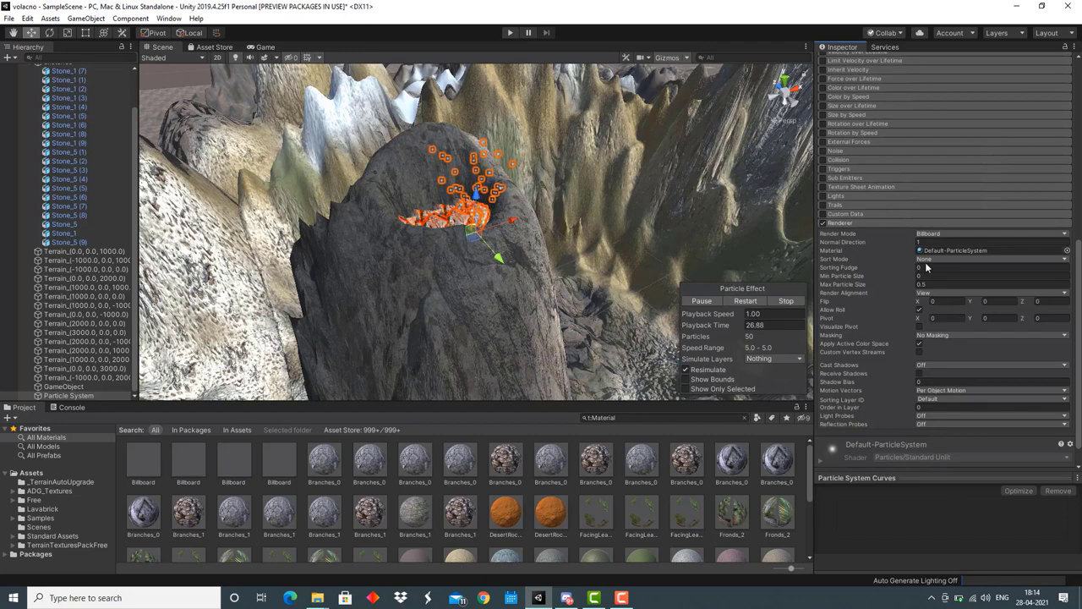
{"action": "left_click", "coordinate": [59, 508]}
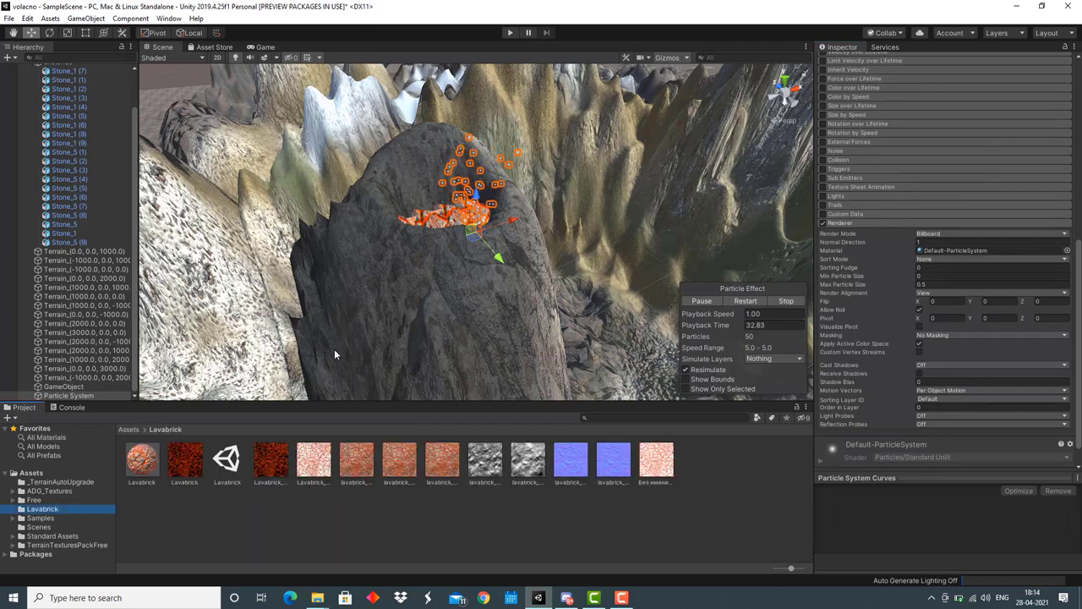
{"action": "left_click", "coordinate": [47, 527]}
{"action": "left_click_drag", "start_coordinate": [135, 474], "coordinate": [954, 251]}
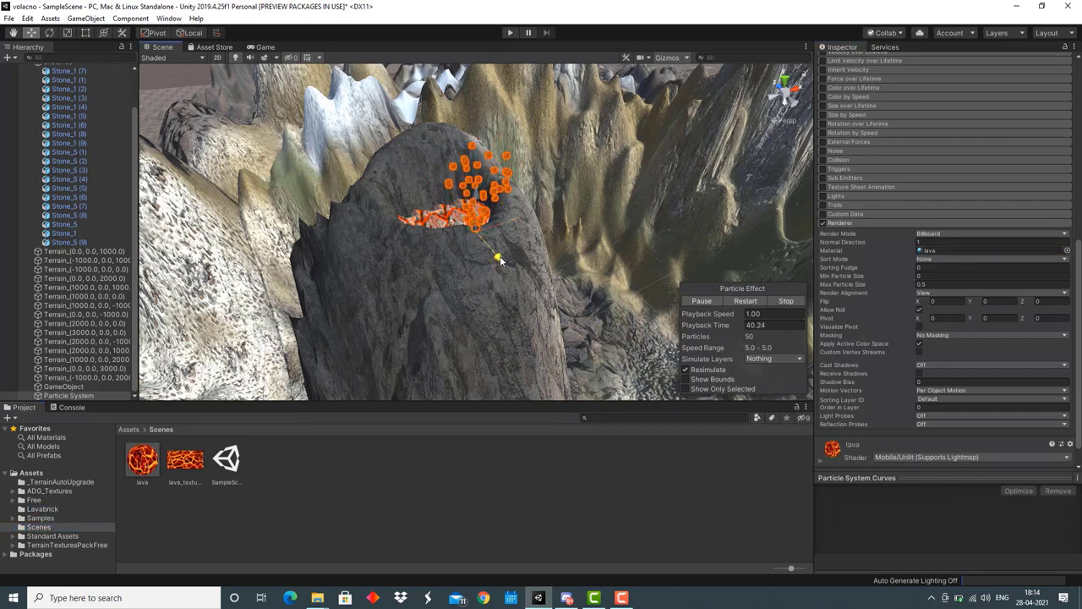
{"action": "left_click_drag", "start_coordinate": [502, 258], "coordinate": [457, 234]}
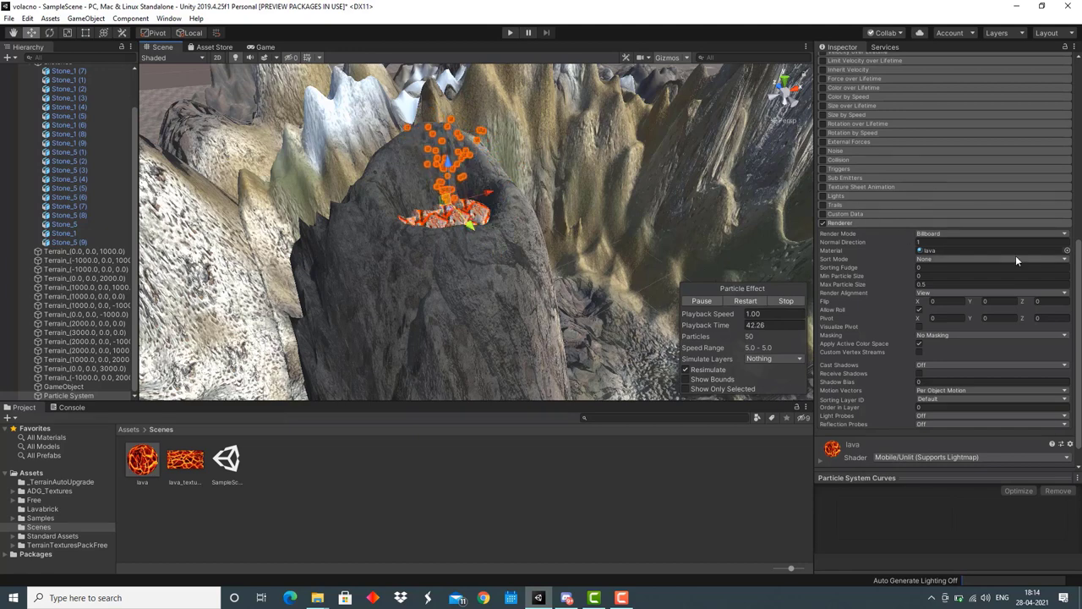
- Set the particle system's emission rate over time to 150 and its emitter shape to Hemisphere
{"action": "mouse_move", "coordinate": [901, 337]}
{"action": "scroll", "coordinate": [901, 335], "scroll_direction": "up", "scroll_amount": 10}
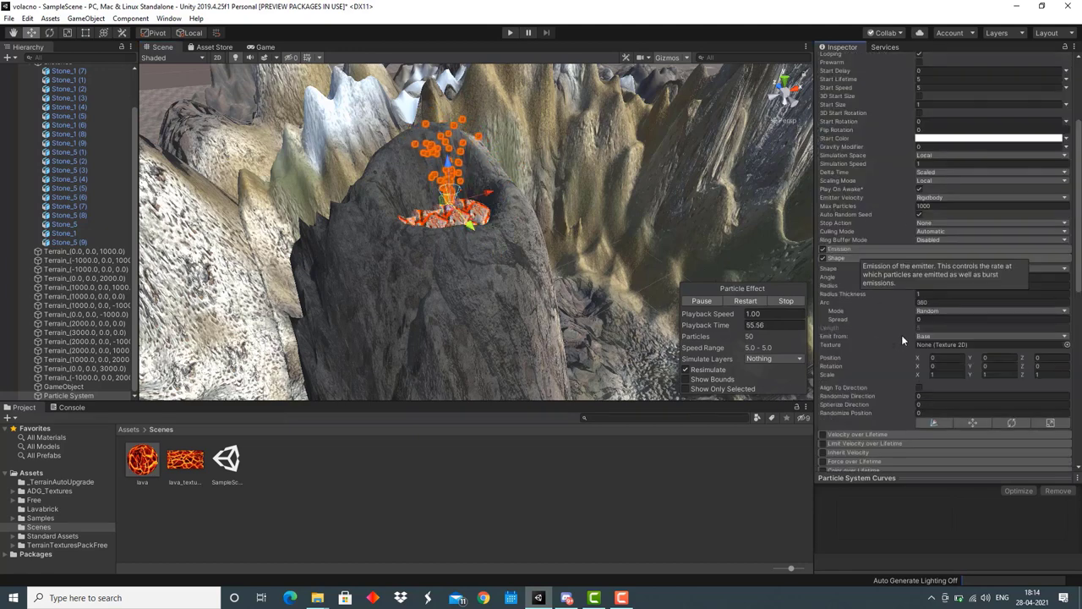
{"action": "left_click", "coordinate": [861, 247]}
{"action": "left_click", "coordinate": [936, 260]}
{"action": "type", "text": "150"}
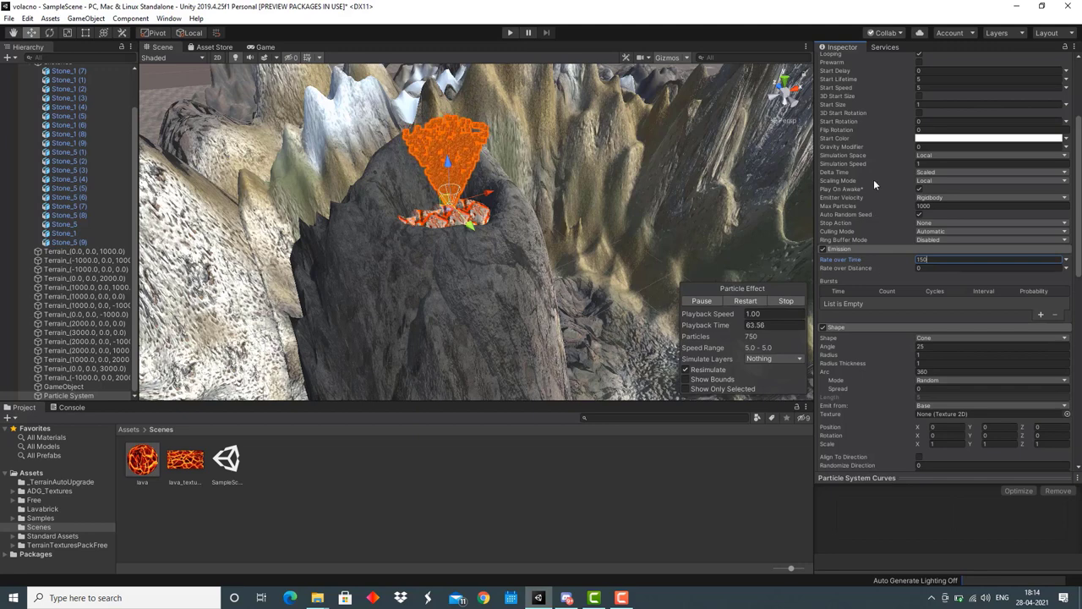
{"action": "left_click", "coordinate": [940, 338]}
{"action": "left_click", "coordinate": [954, 361]}
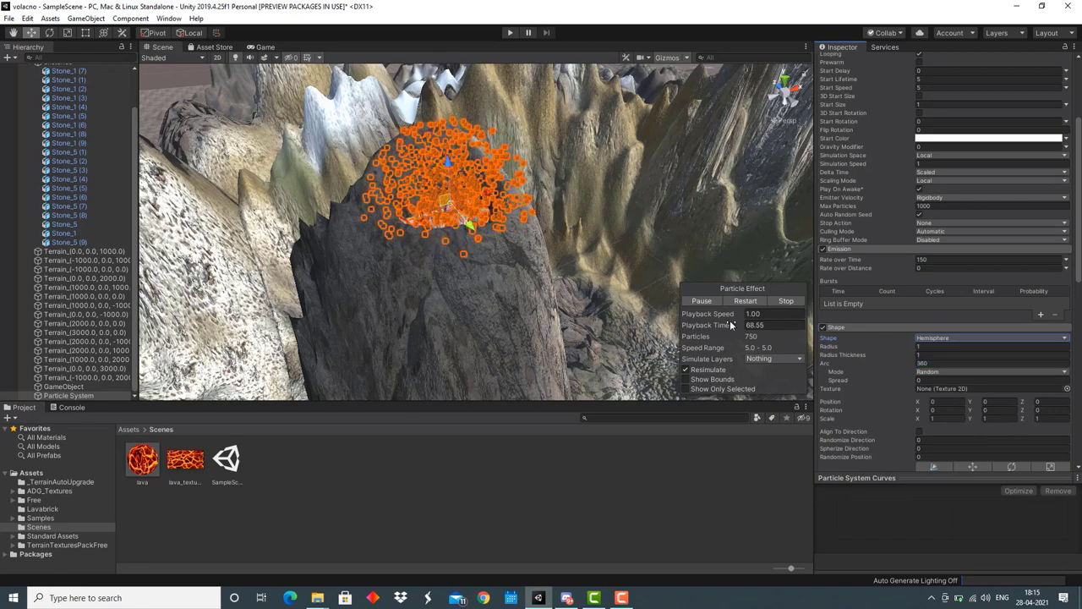
- Set the particle system's Start Lifetime to 10
{"action": "scroll", "coordinate": [913, 303], "scroll_direction": "up", "scroll_amount": 4}
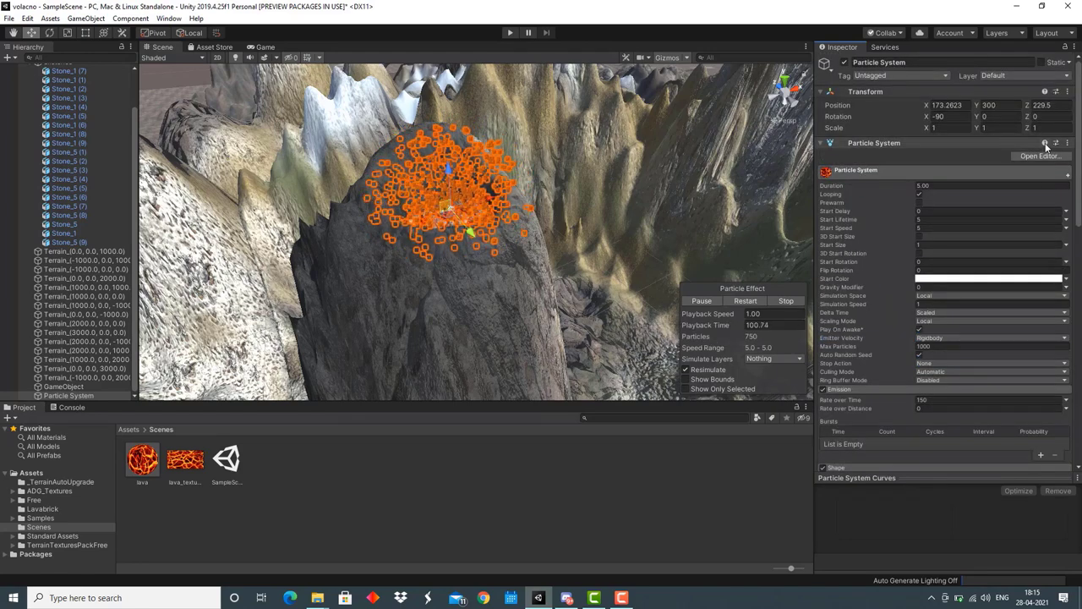
{"action": "left_click", "coordinate": [927, 220]}
{"action": "type", "text": "10"}
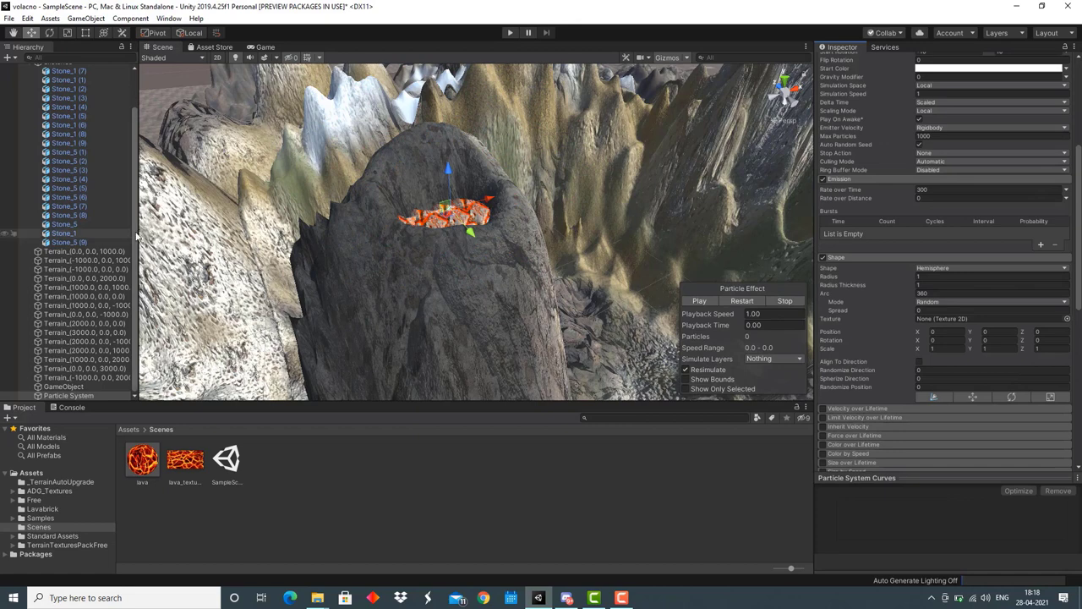
- Copy the lava Particle System and paste three duplicates of it into the scene
{"action": "left_click", "coordinate": [88, 396]}
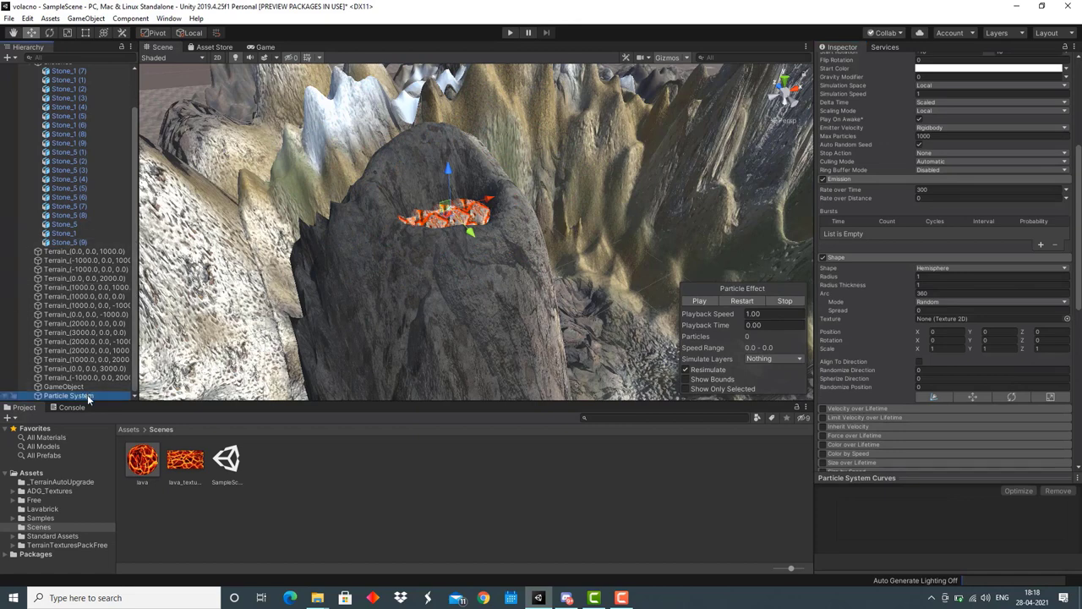
{"action": "right_click", "coordinate": [88, 397]}
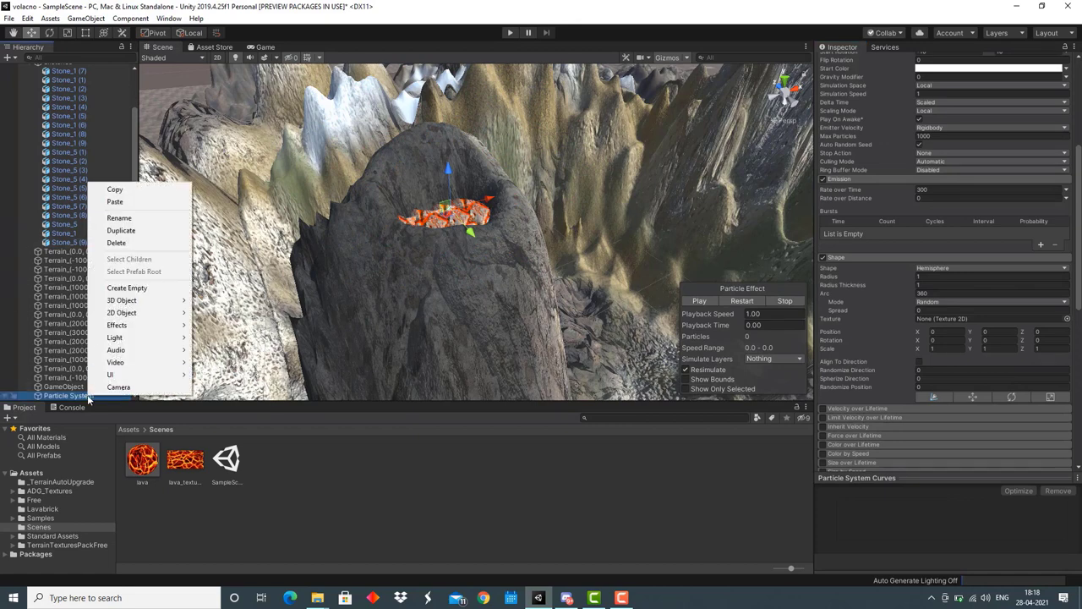
{"action": "left_click", "coordinate": [133, 190]}
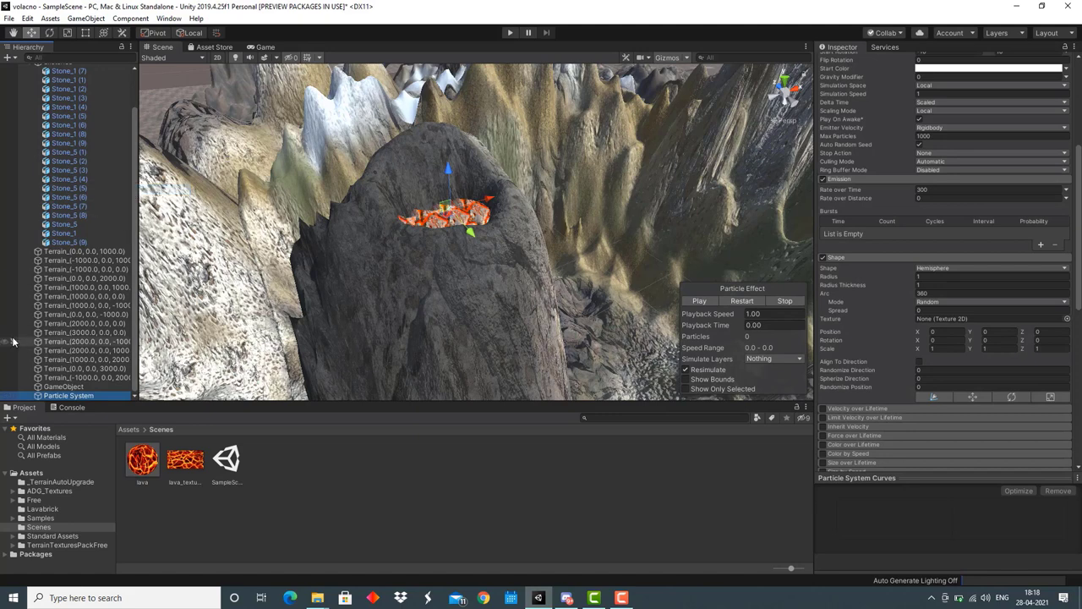
{"action": "key", "text": "ctrl+v"}
{"action": "key", "text": "ctrl+v"}
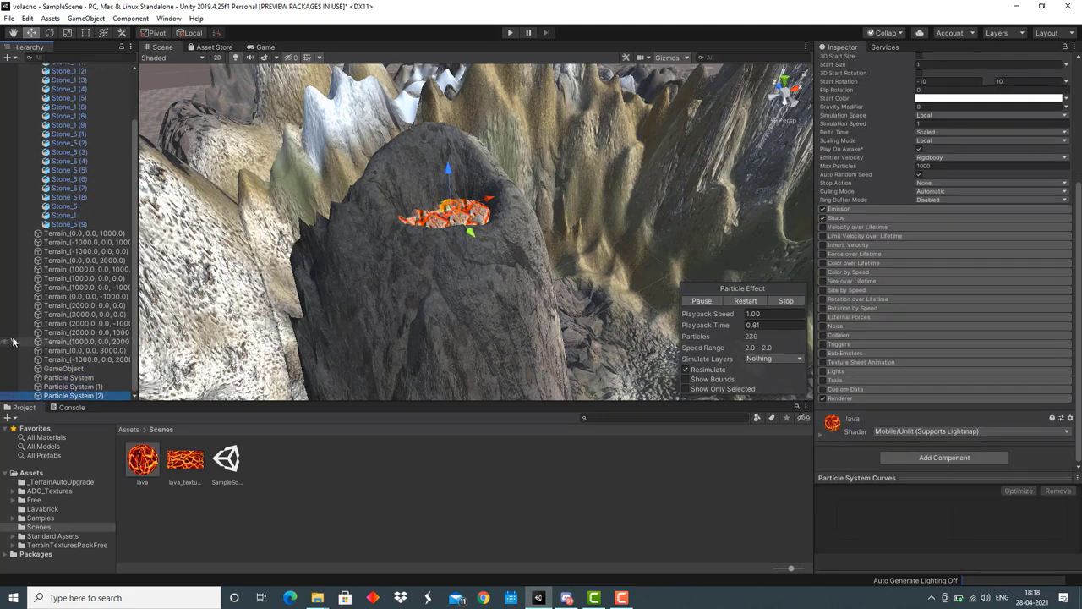
{"action": "key", "text": "ctrl+v"}
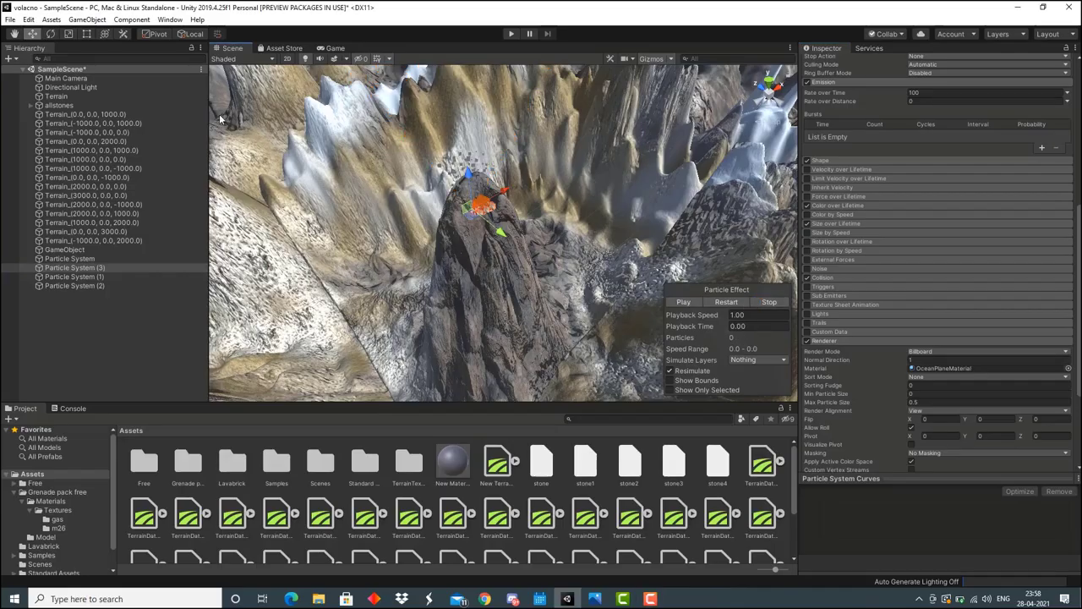
- Check the first particle system's shape options, keeping Cone, and select Particle System (1) to view its effect
{"action": "left_click", "coordinate": [134, 259]}
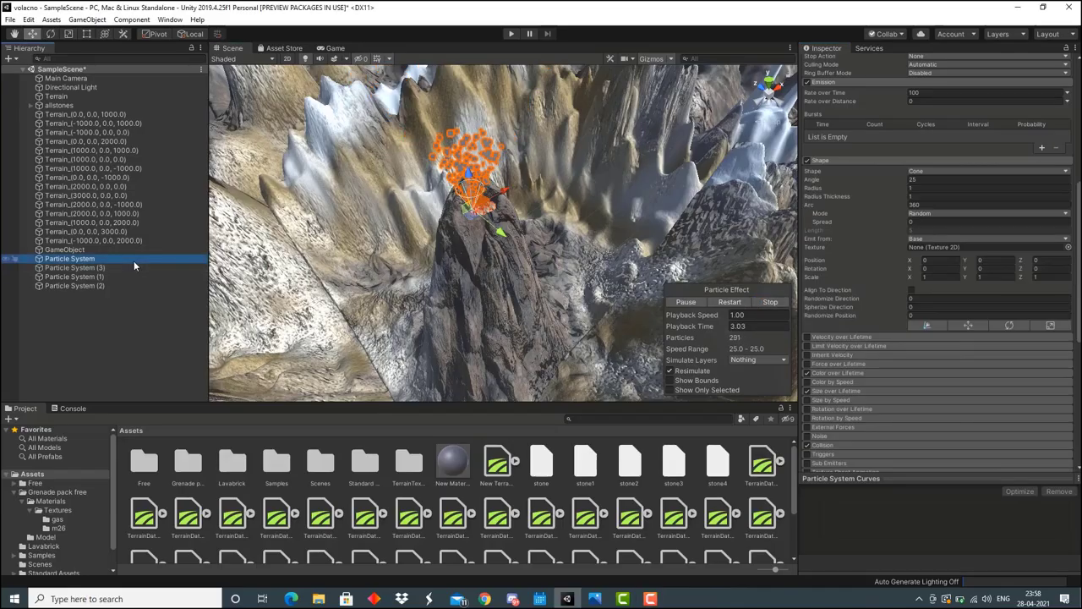
{"action": "left_click", "coordinate": [980, 171]}
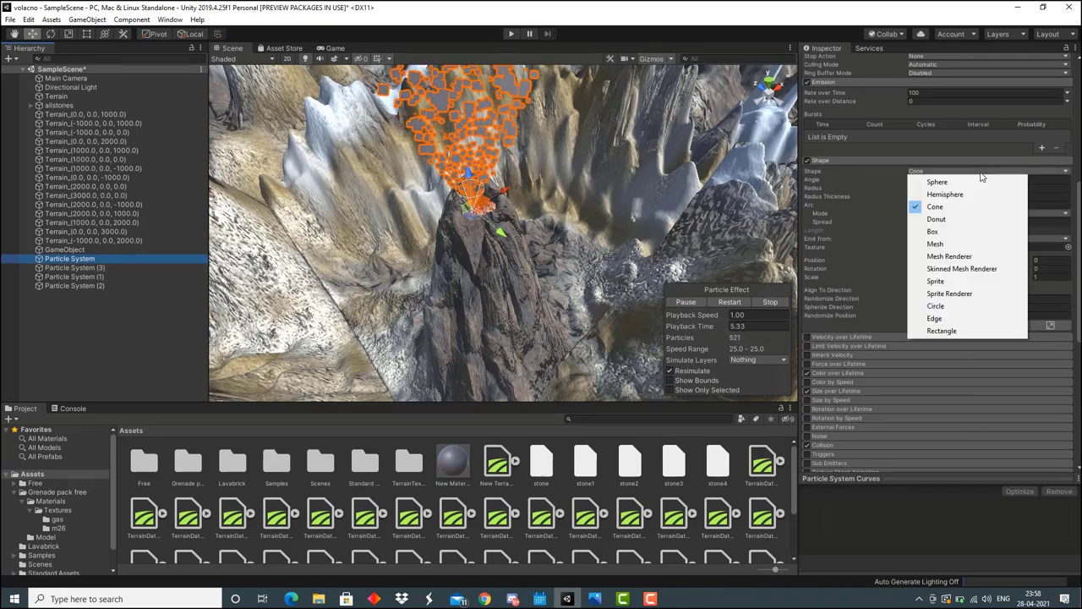
{"action": "left_click", "coordinate": [950, 208]}
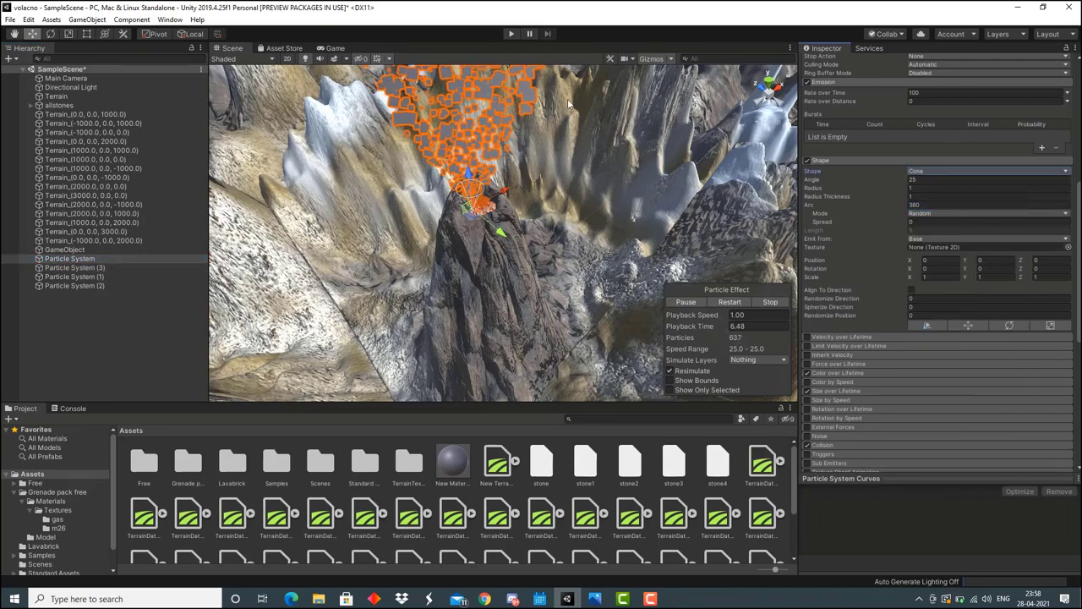
{"action": "left_click", "coordinate": [102, 276]}
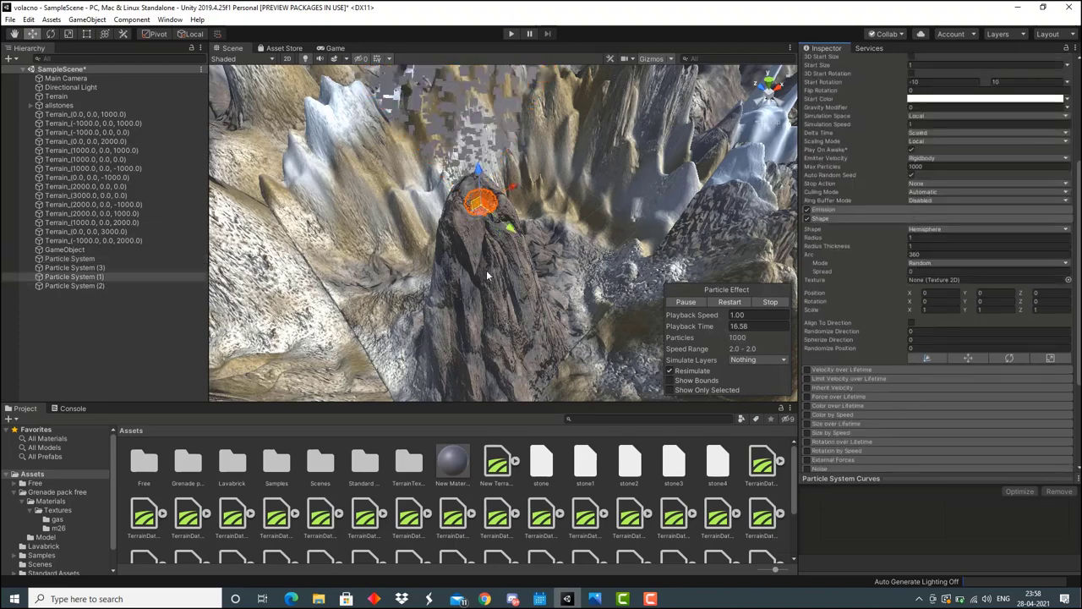
- Select the duplicated particle systems and the original in turn to compare their effects, ending on the original Particle System
{"action": "left_click", "coordinate": [179, 286]}
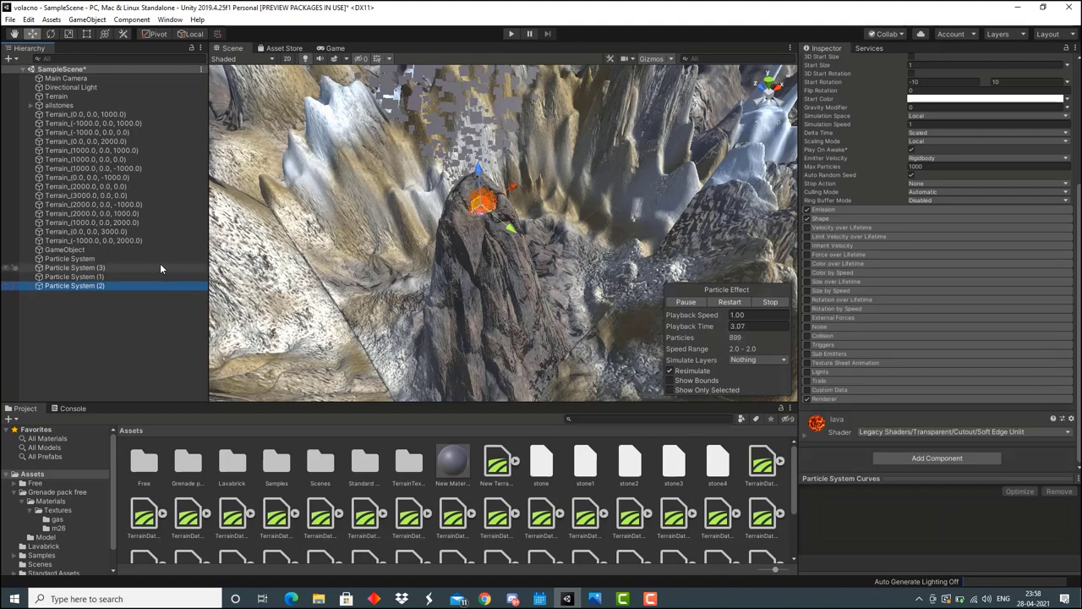
{"action": "left_click", "coordinate": [161, 274]}
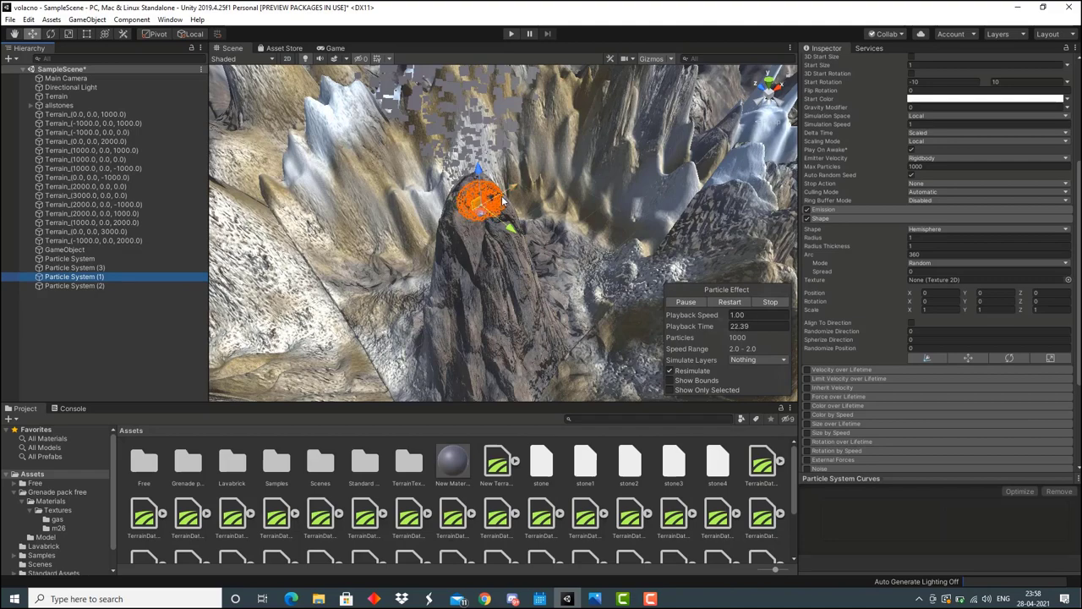
{"action": "left_click", "coordinate": [131, 258]}
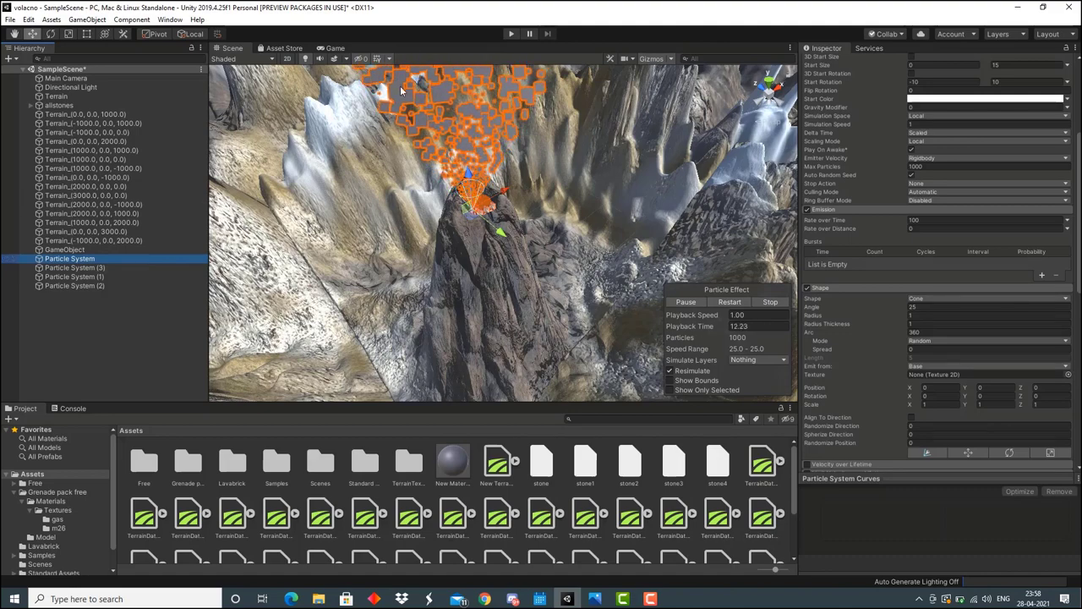
{"action": "left_click", "coordinate": [159, 273]}
{"action": "left_click", "coordinate": [166, 257]}
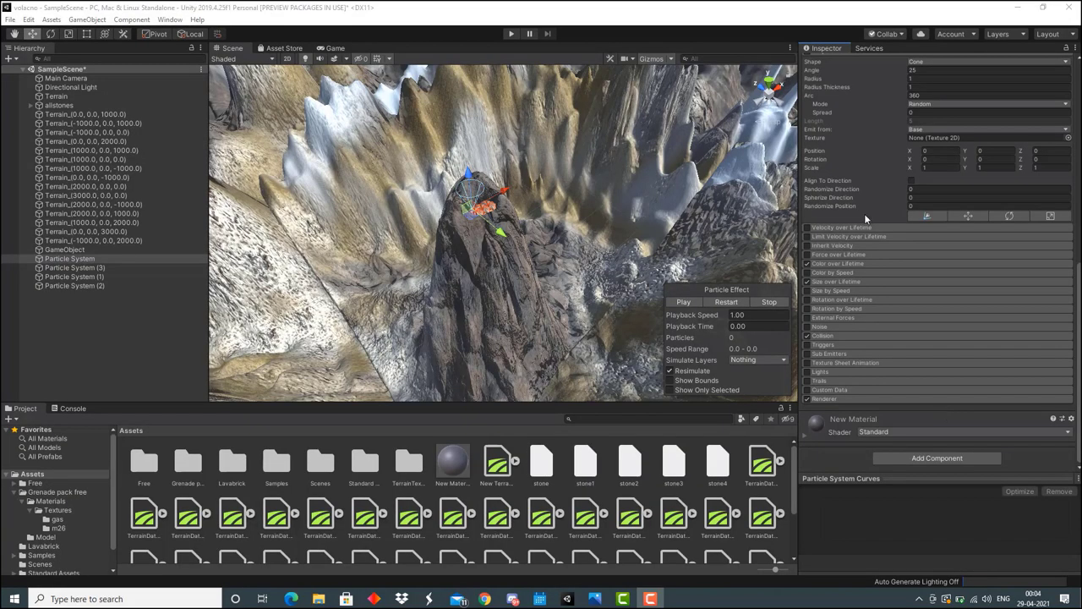
- Check the material in the original Particle System's Renderer module and run the scene in Play mode to preview the eruption
{"action": "left_click", "coordinate": [886, 397]}
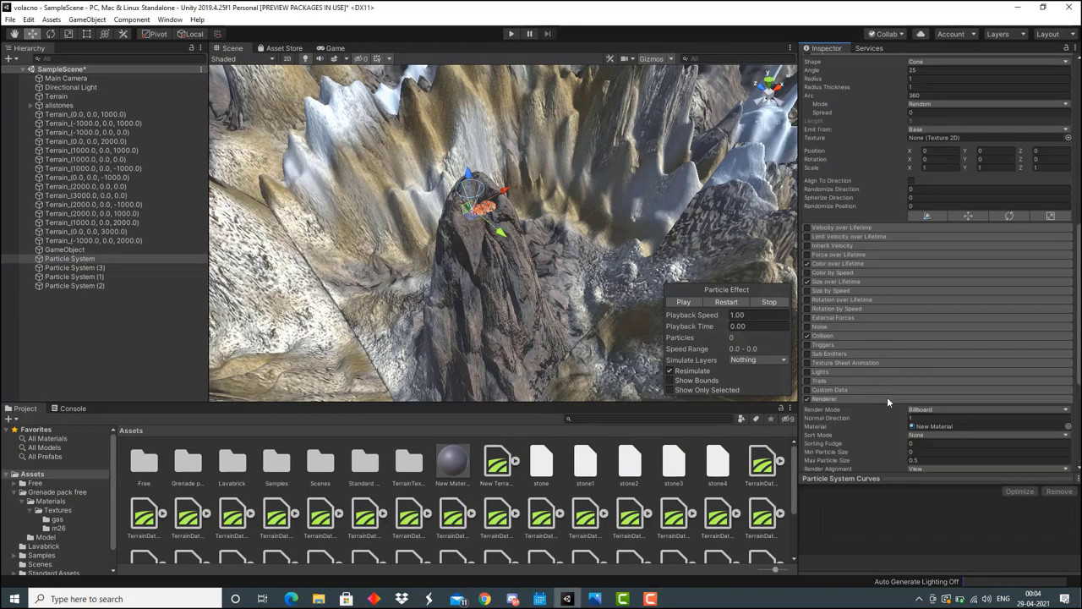
{"action": "scroll", "coordinate": [1079, 269], "scroll_direction": "down", "scroll_amount": 5}
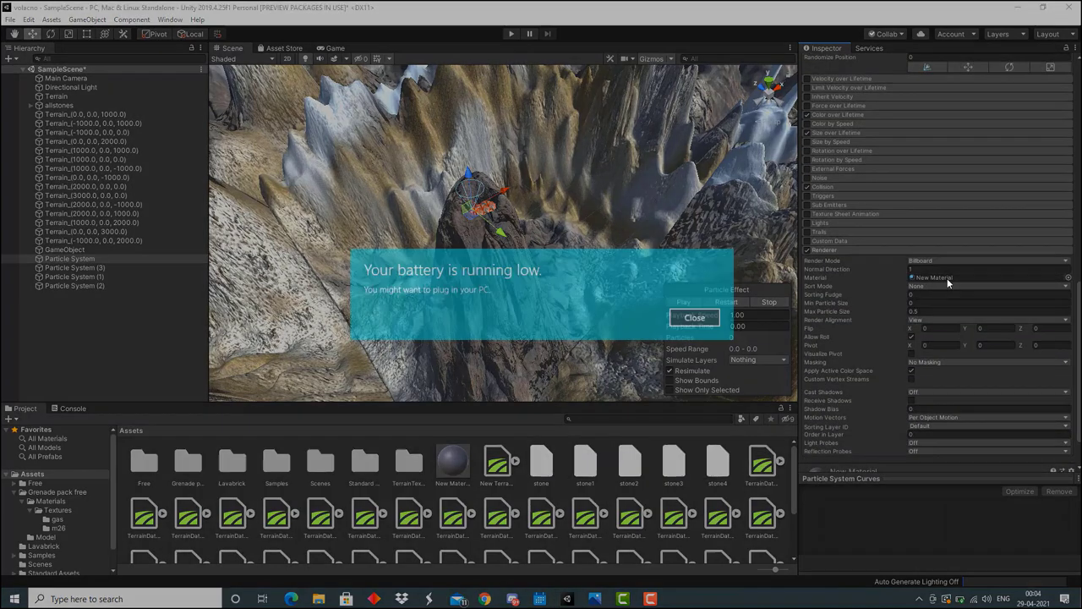
{"action": "left_click", "coordinate": [705, 317]}
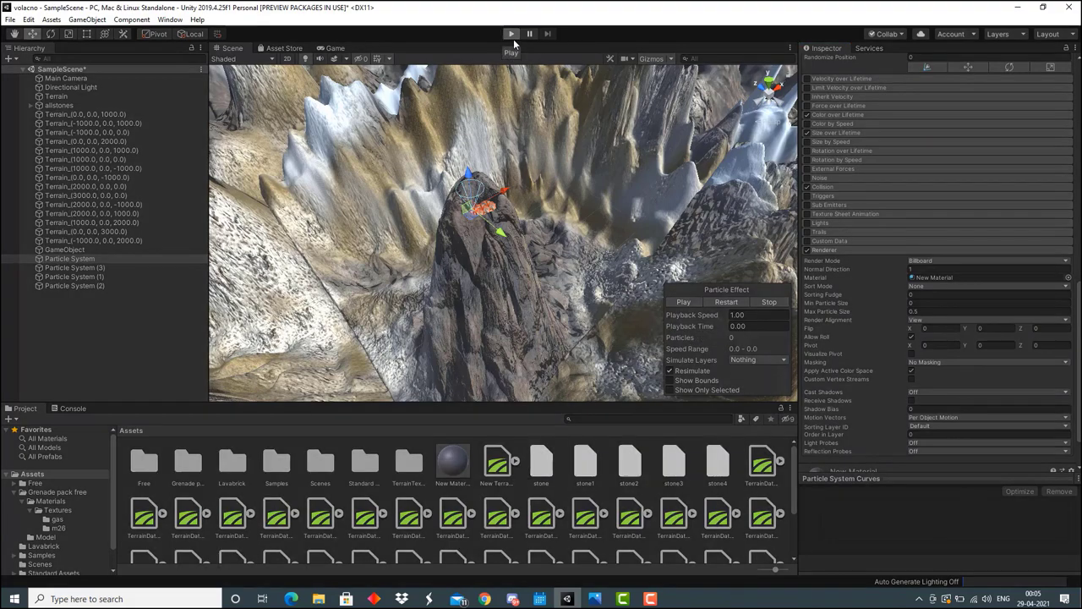
{"action": "left_click", "coordinate": [512, 37]}
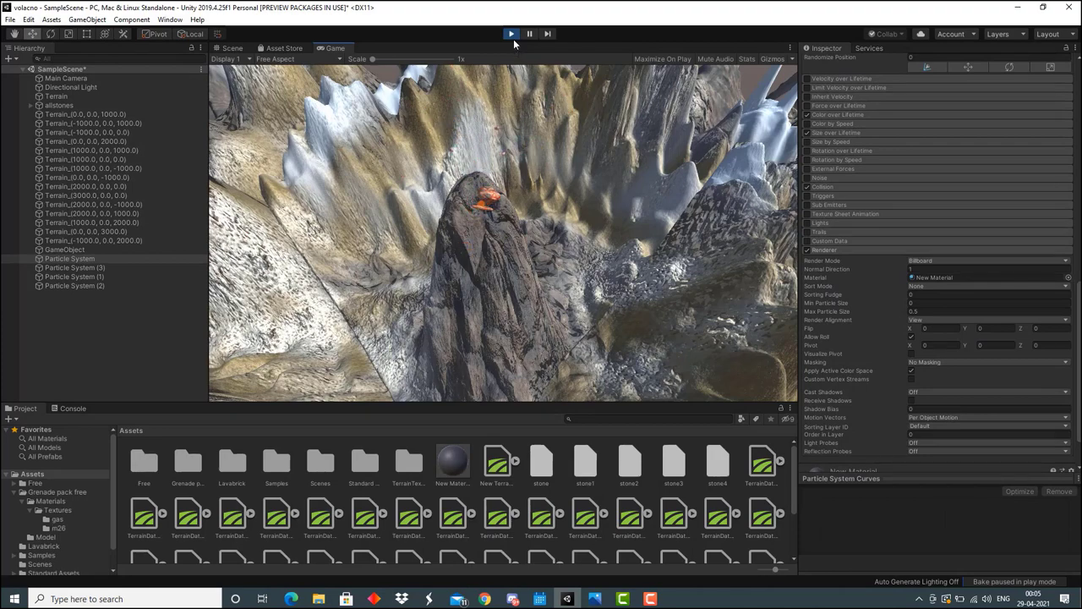